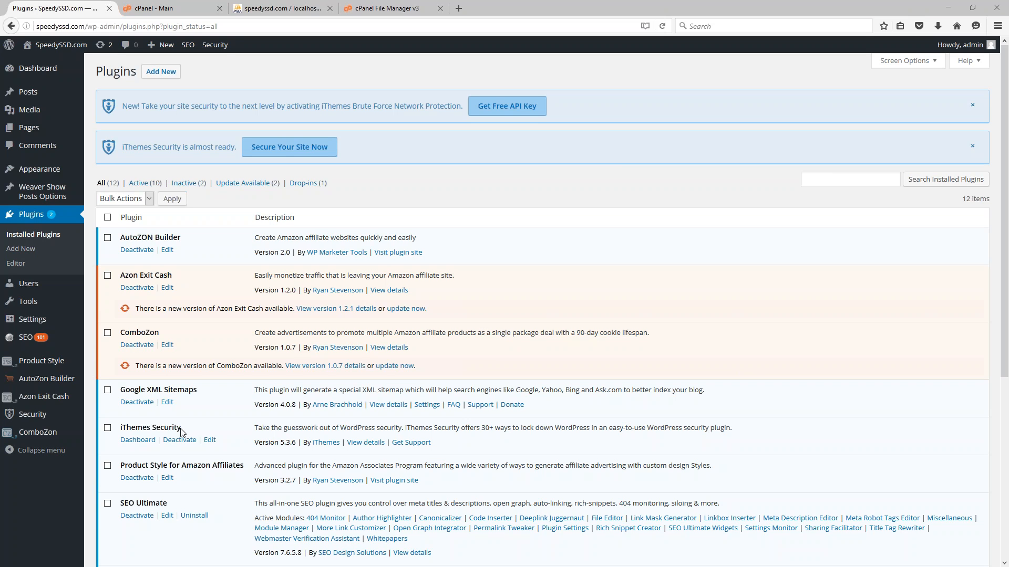
Step: Dismiss the Brute Force Network Protection notice on the plugins page and start securing the site with iThemes Security
drag(179, 432, 119, 427)
click(200, 430)
click(297, 157)
click(980, 108)
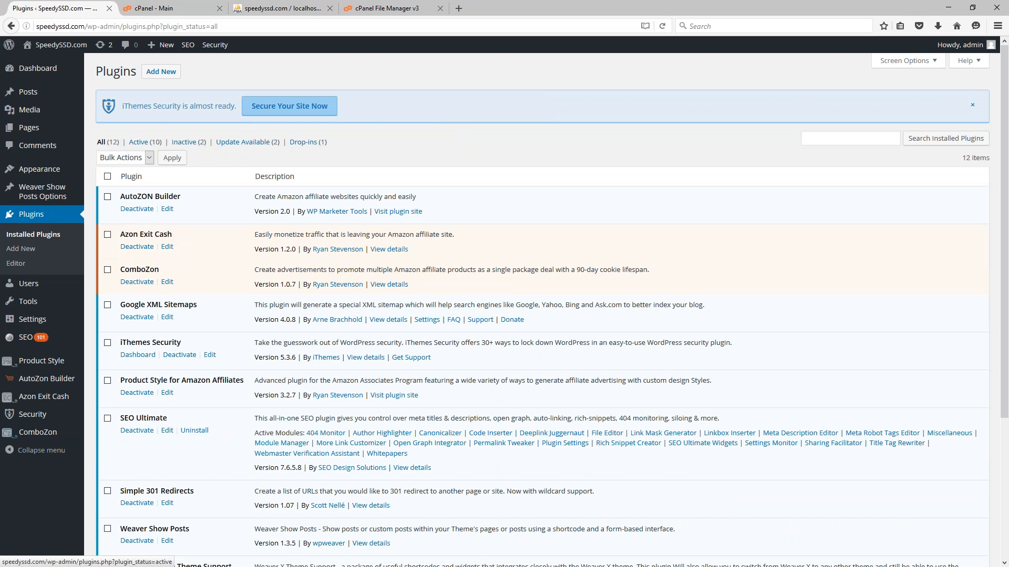
click(274, 114)
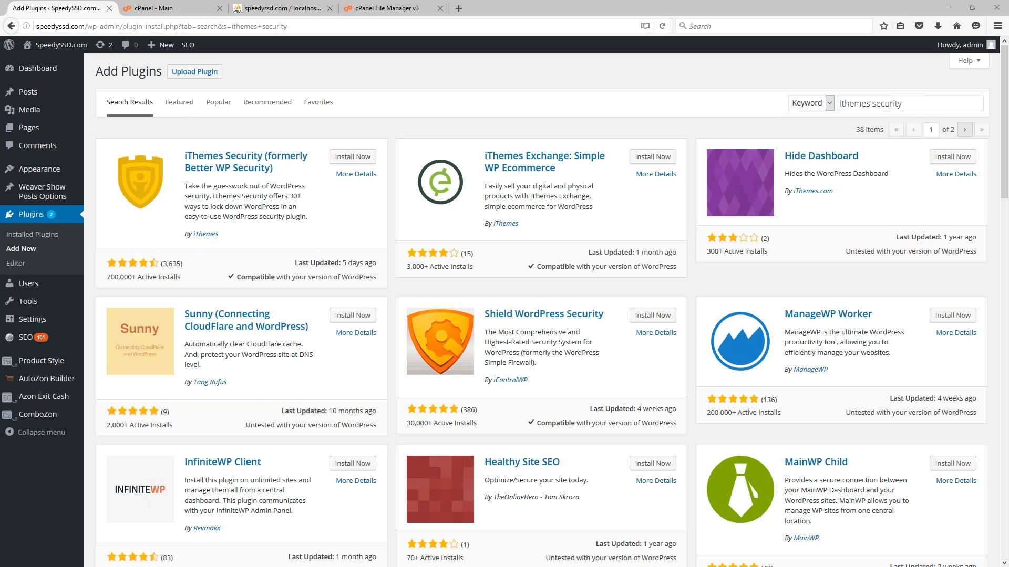
Step: Install the iThemes Security (formerly Better WP Security) plugin from the search results and activate it
drag(904, 104, 797, 110)
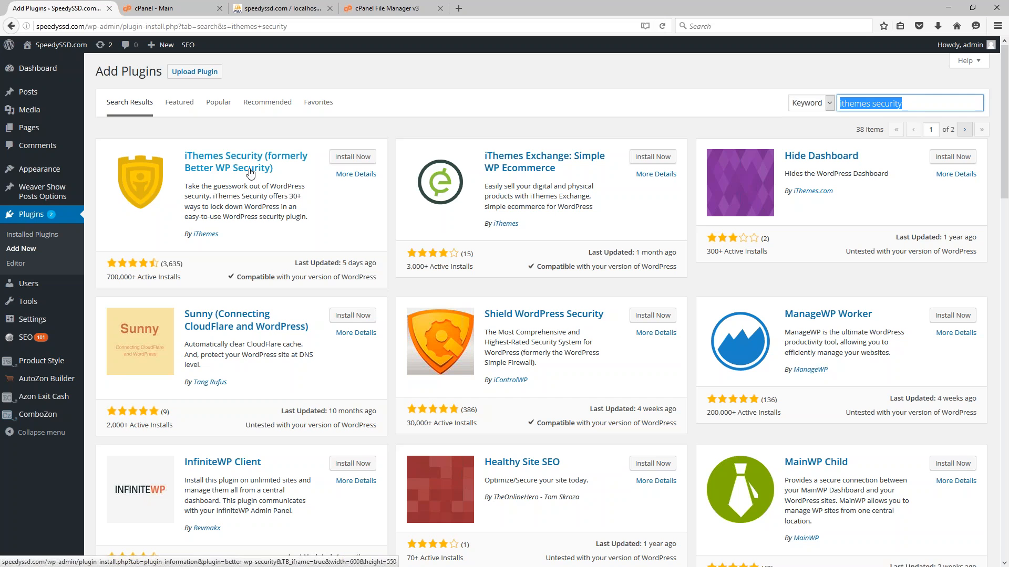
click(348, 160)
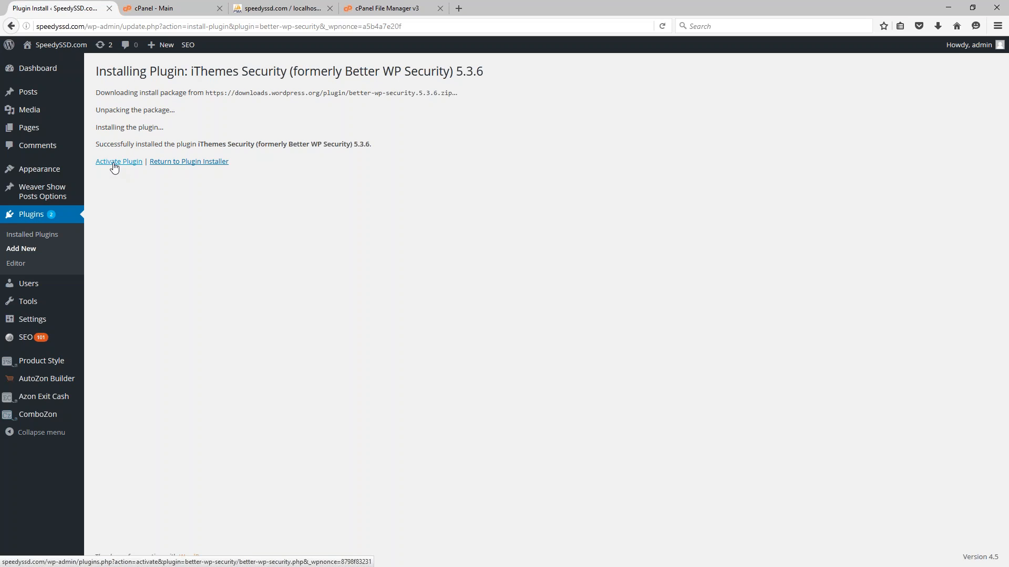
click(111, 163)
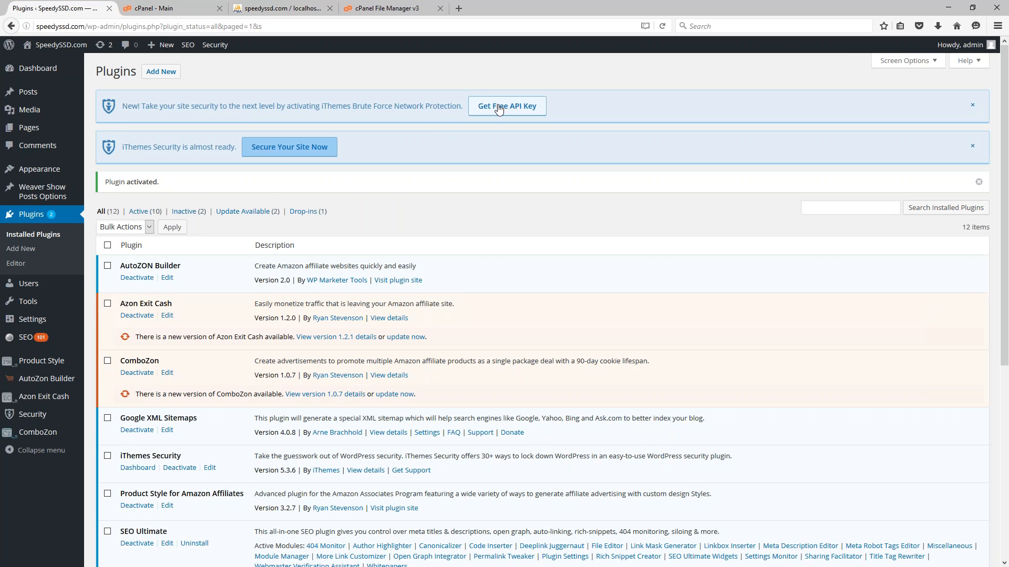
Step: Start the iThemes Security site setup and make a database backup from its Important First Steps
click(261, 148)
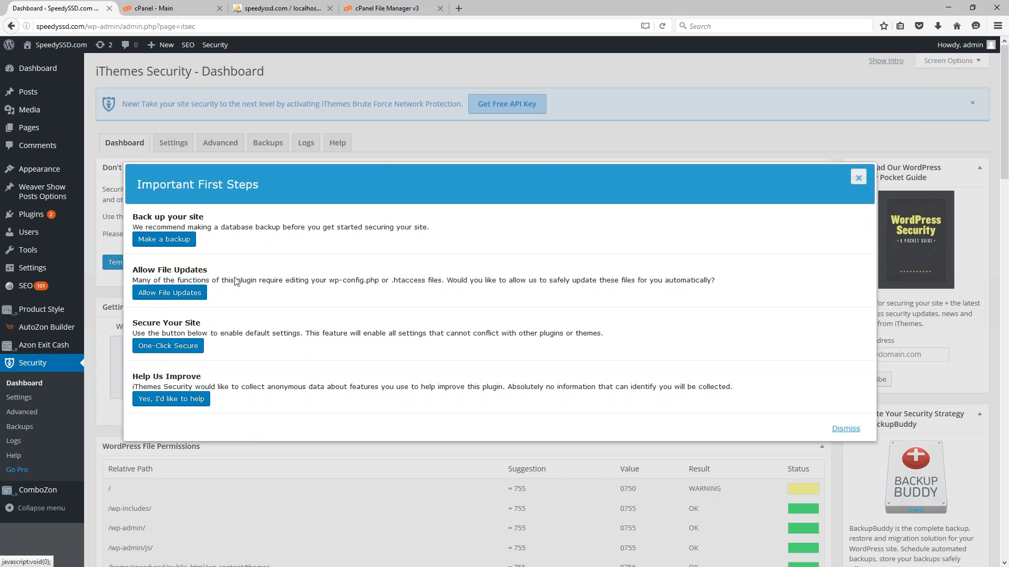
click(152, 243)
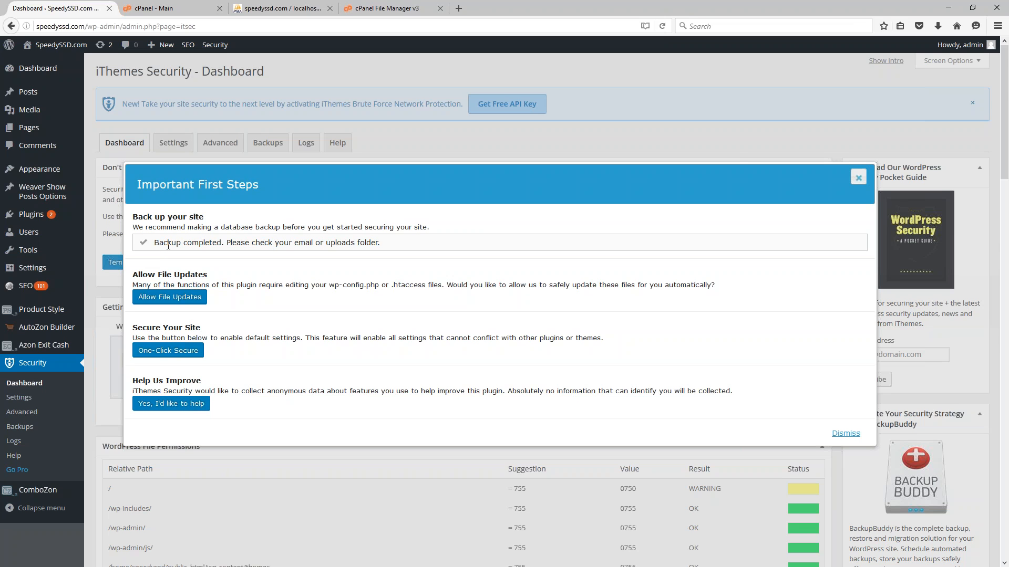
Step: In cPanel File Manager, compress the public_html folder into an archive named public_html-April24-2016.zip and select that archive
click(164, 8)
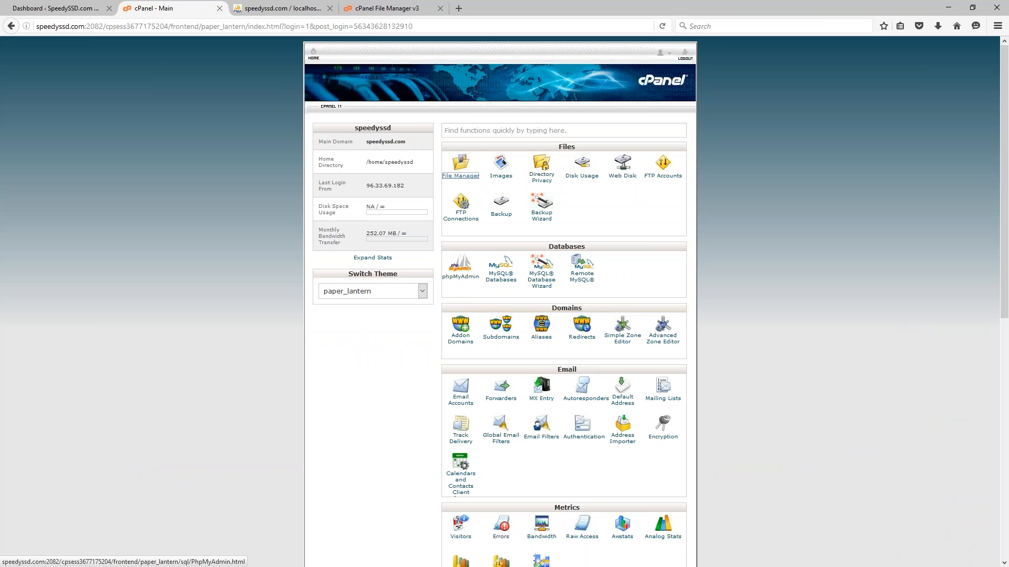
click(363, 10)
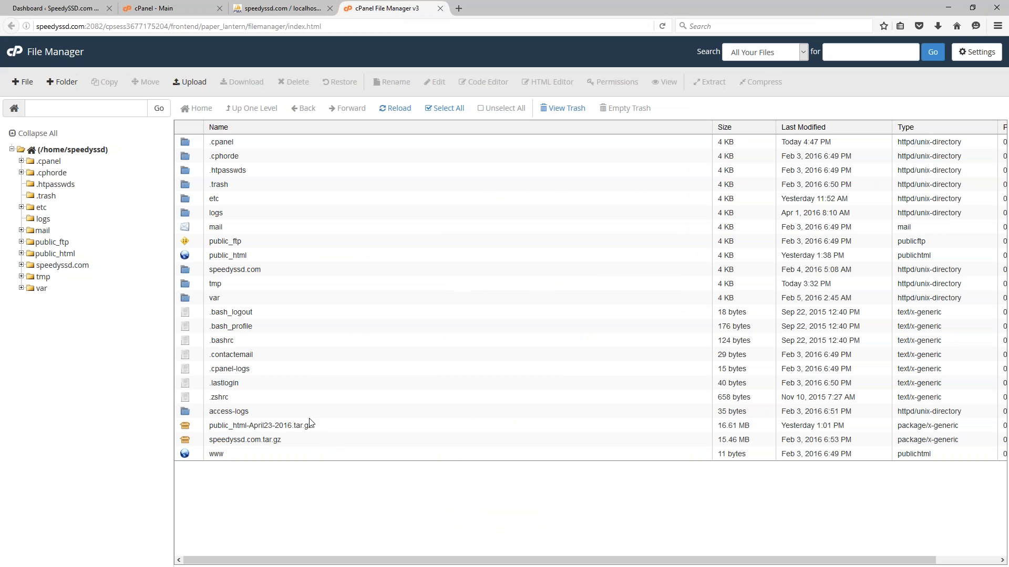
click(199, 255)
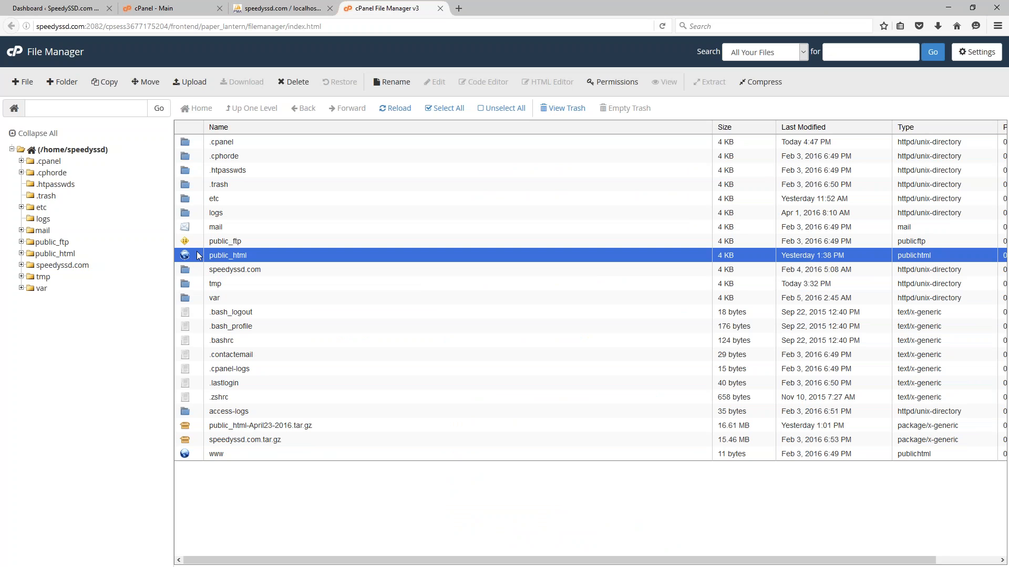
click(763, 82)
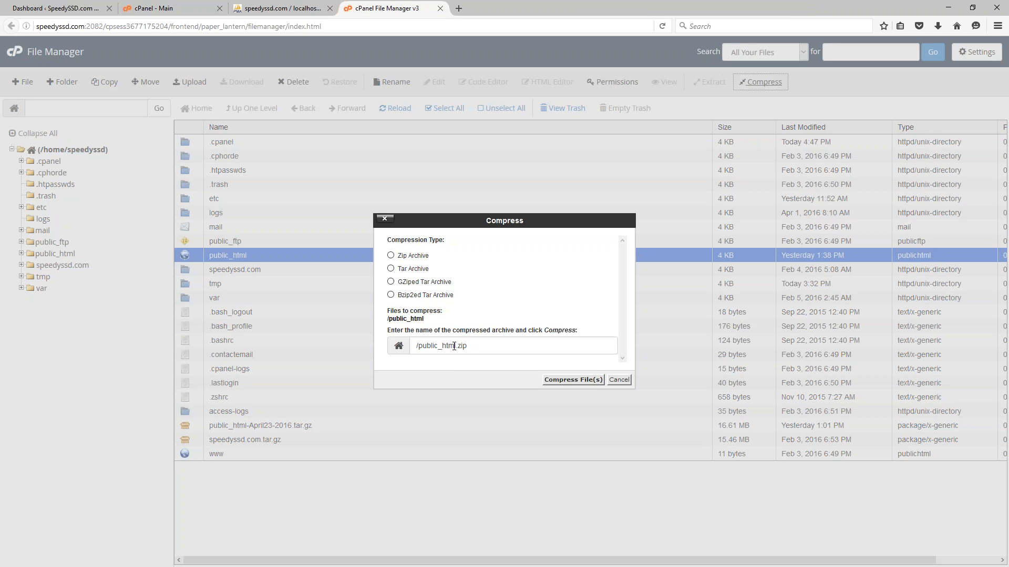
click(456, 345)
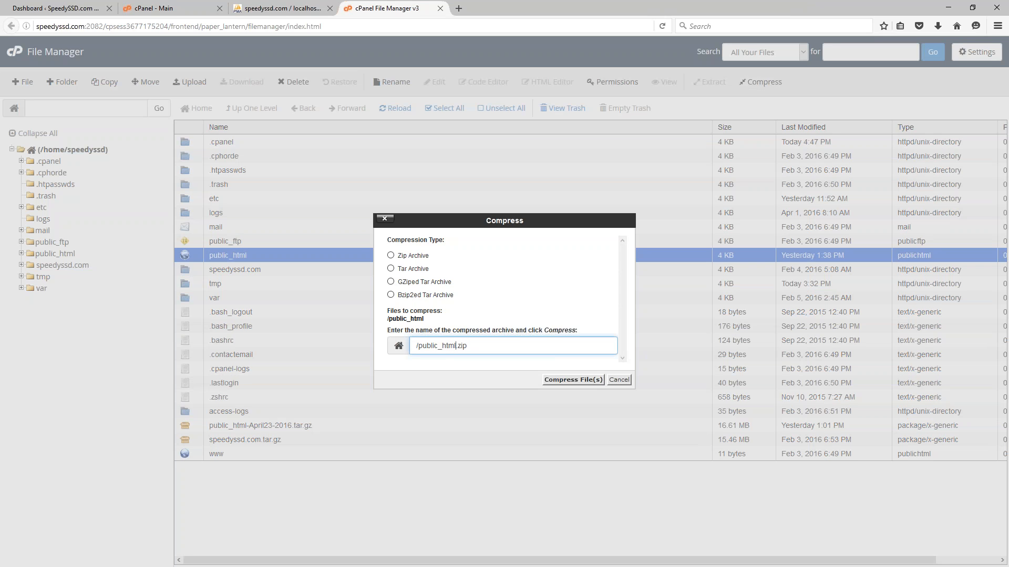
text(-April24-2016)
click(562, 381)
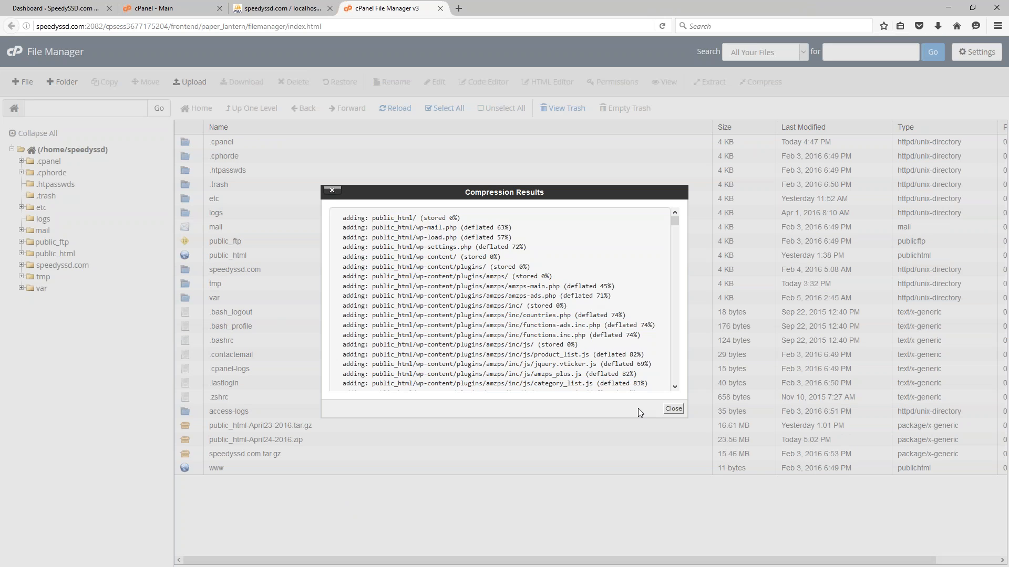
click(673, 409)
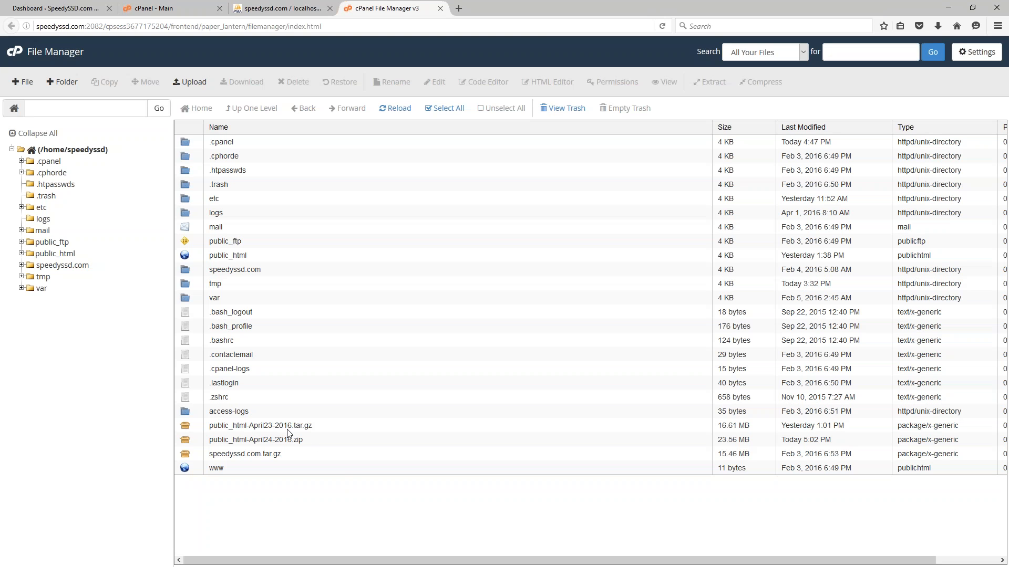
click(241, 443)
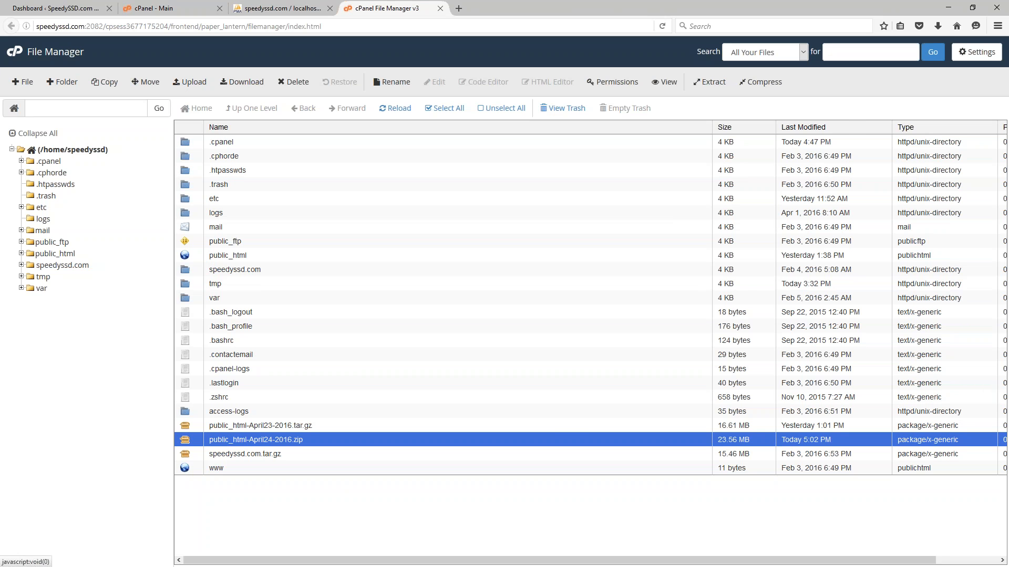
Step: Switch to phpMyAdmin, export the speedyss_wrdp20 database with the Quick method in SQL format and save the file
click(259, 11)
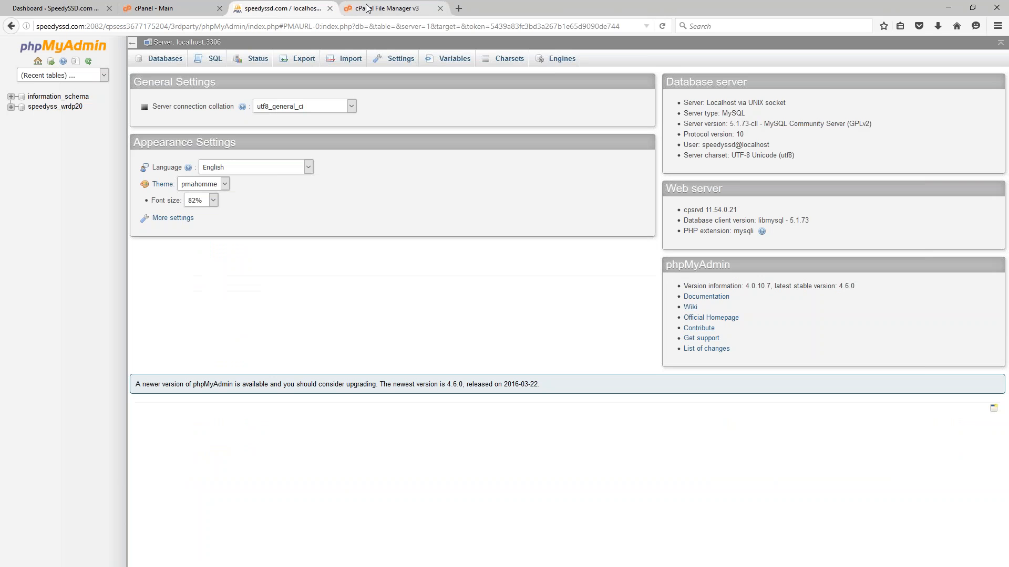
click(10, 107)
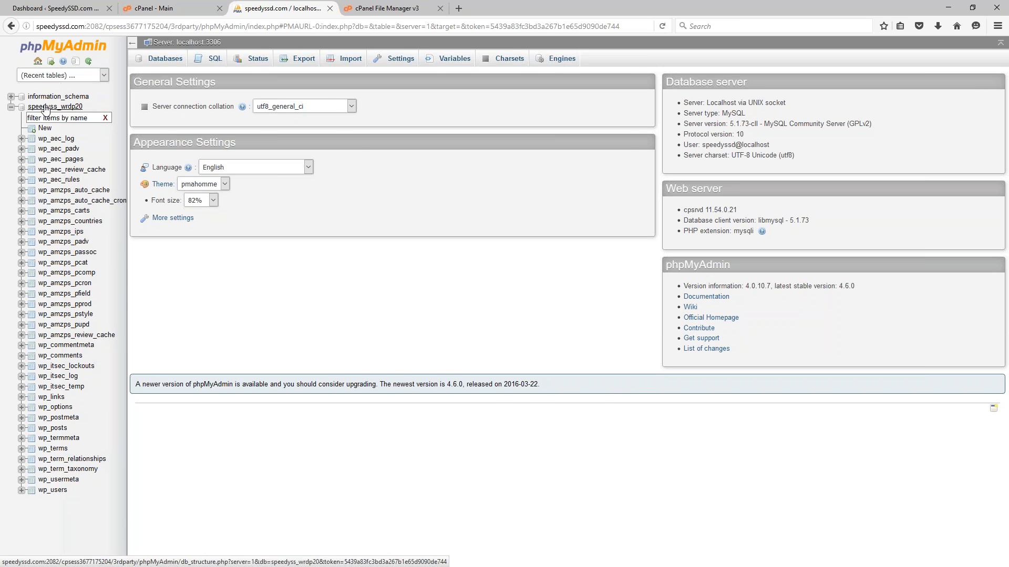
click(46, 107)
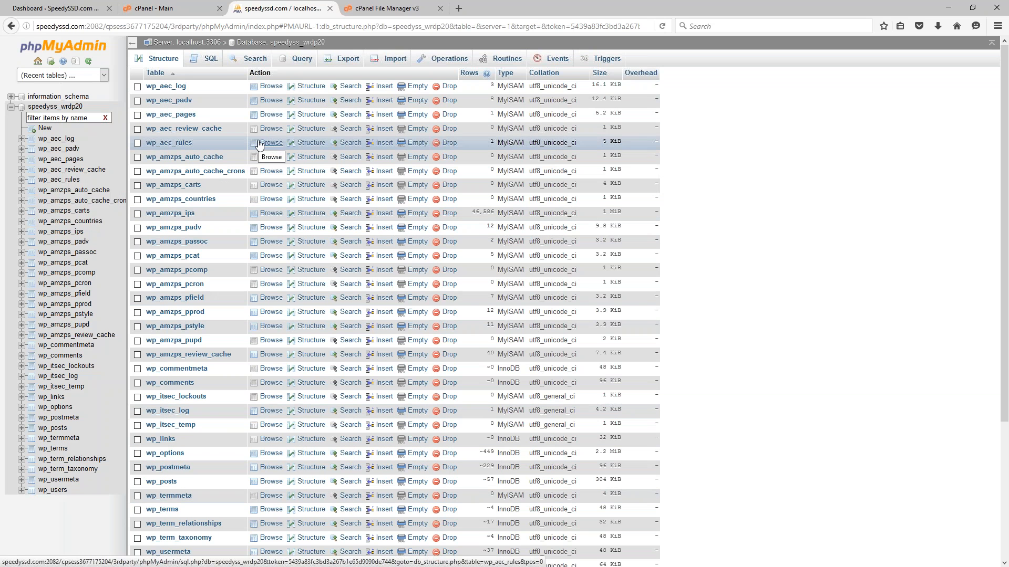
click(344, 61)
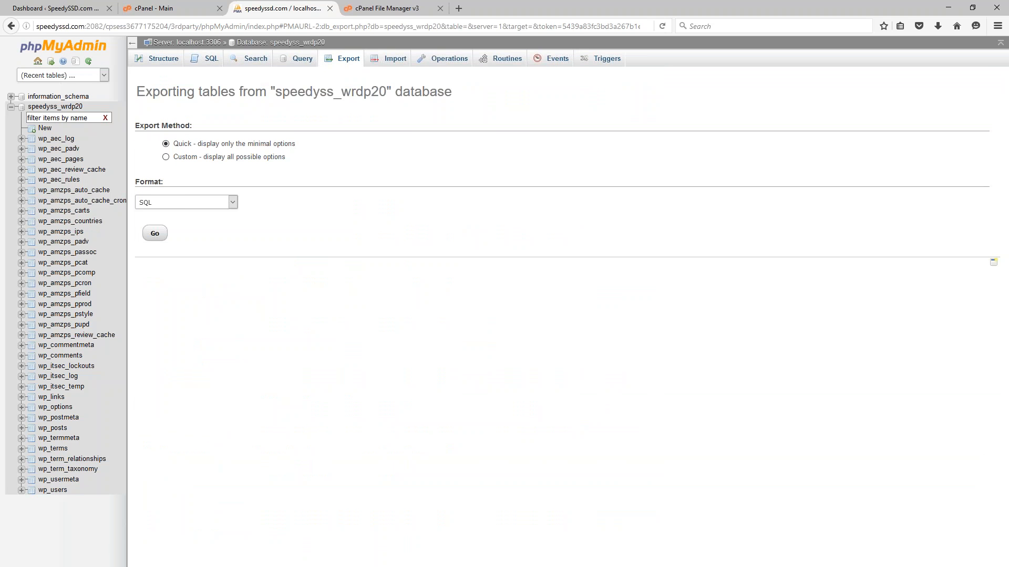
click(155, 235)
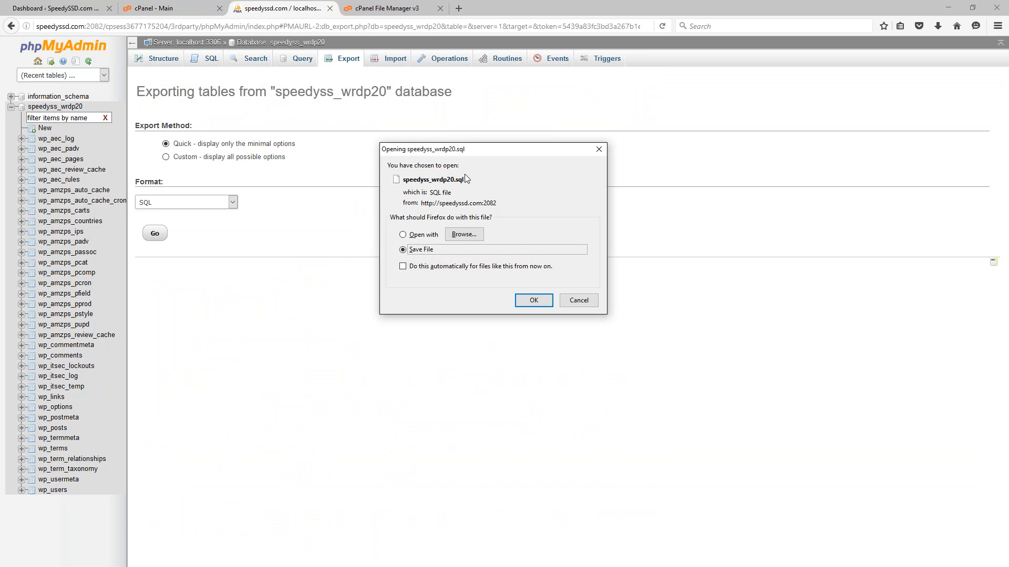
click(534, 303)
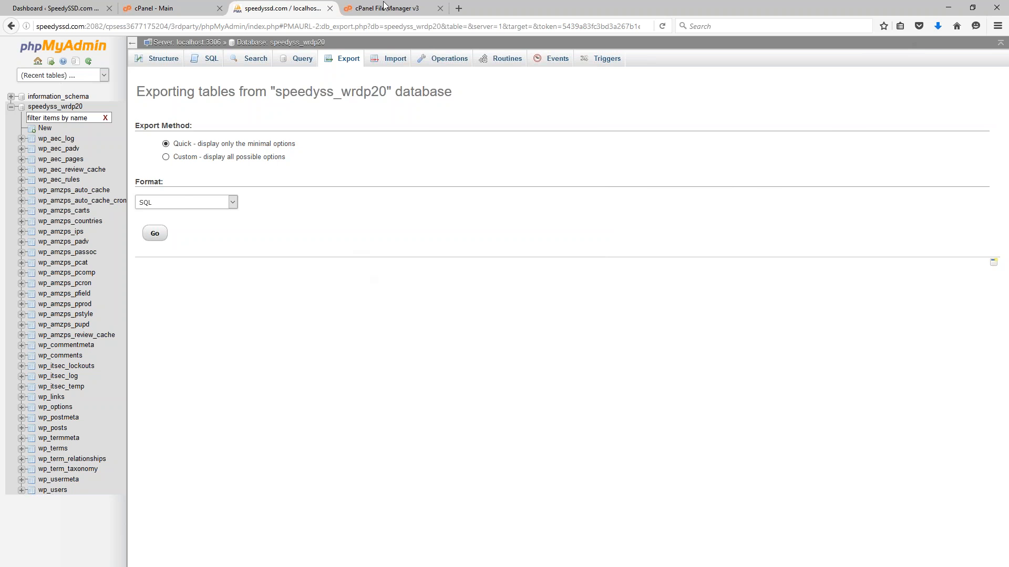
Step: Return to the iThemes Security first steps, allow file updates and apply One-Click Secure
click(381, 8)
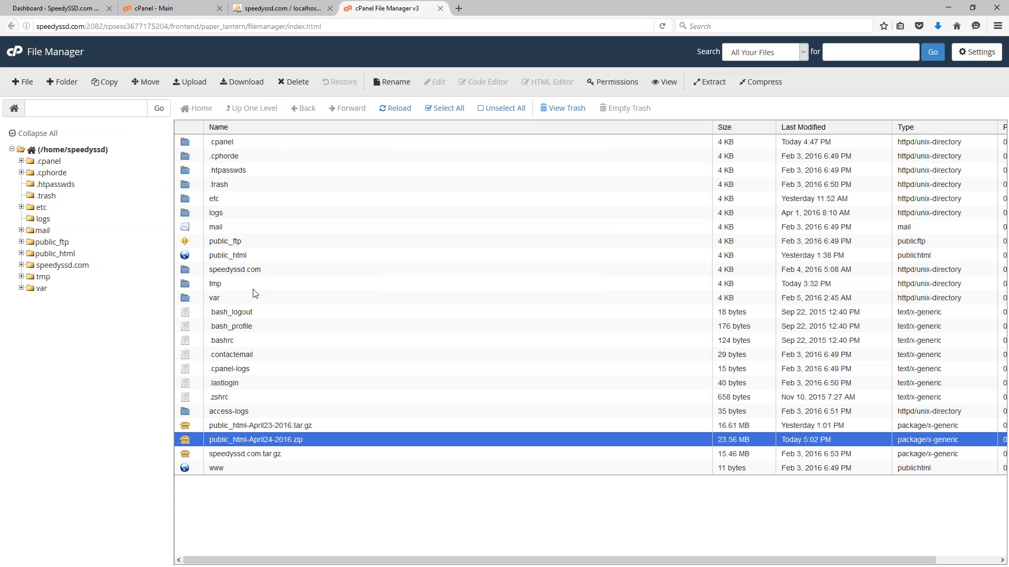
click(281, 8)
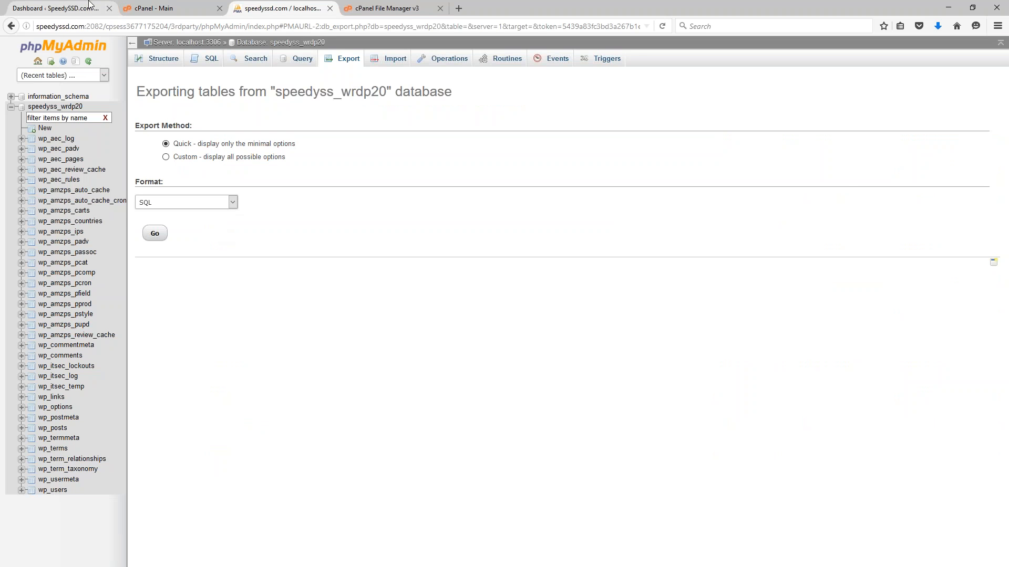
click(56, 12)
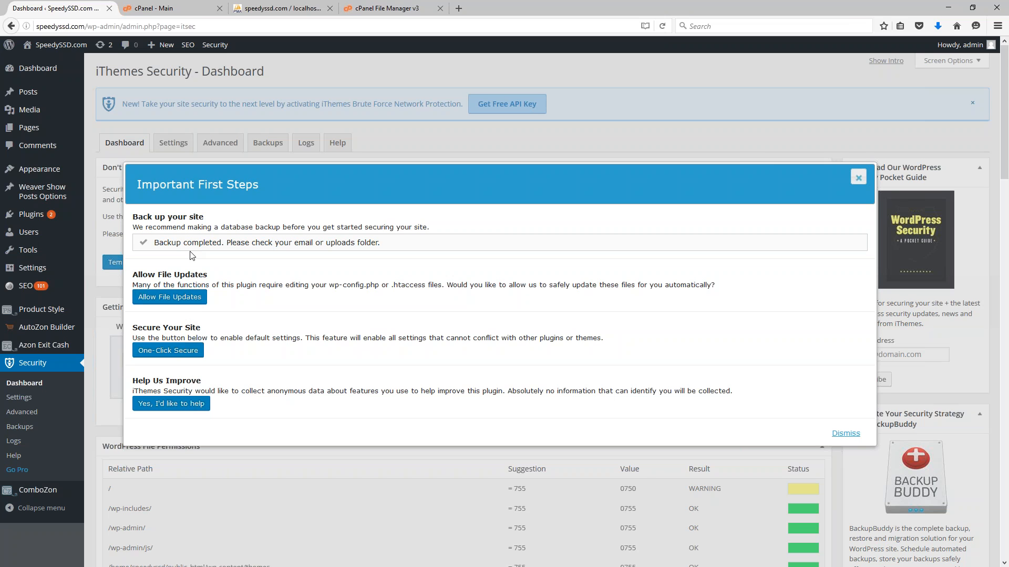
click(165, 304)
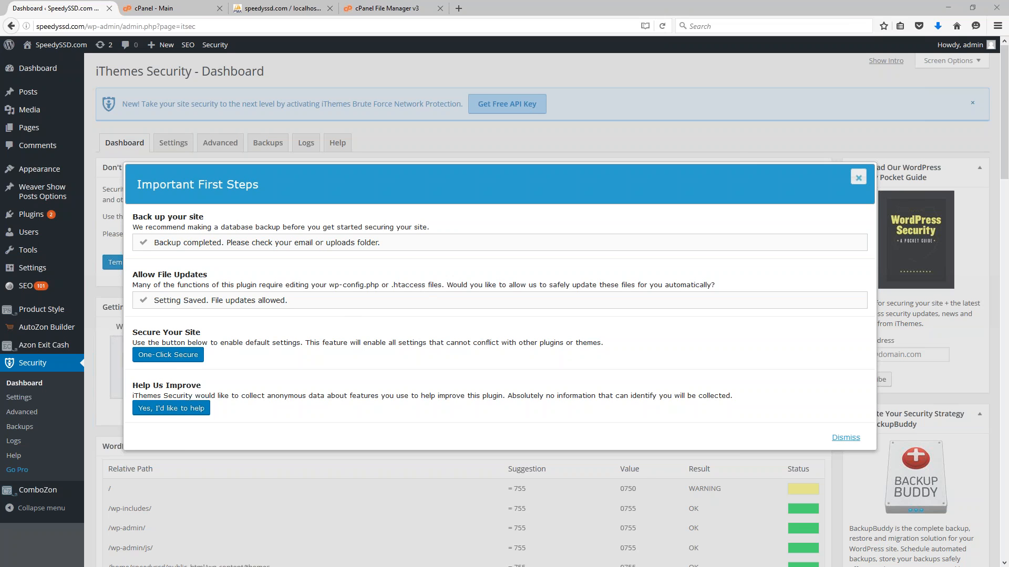
click(166, 357)
click(166, 360)
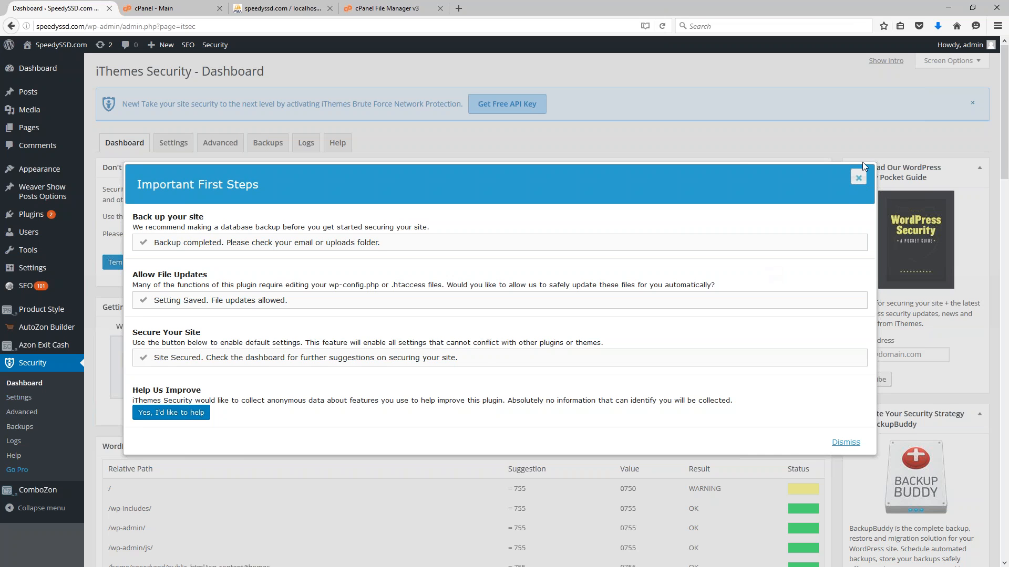
Step: Close the first-steps dialog and the Brute Force Network Protection notice, and review the security dashboard from file permissions down to wp-config.php rules
click(857, 178)
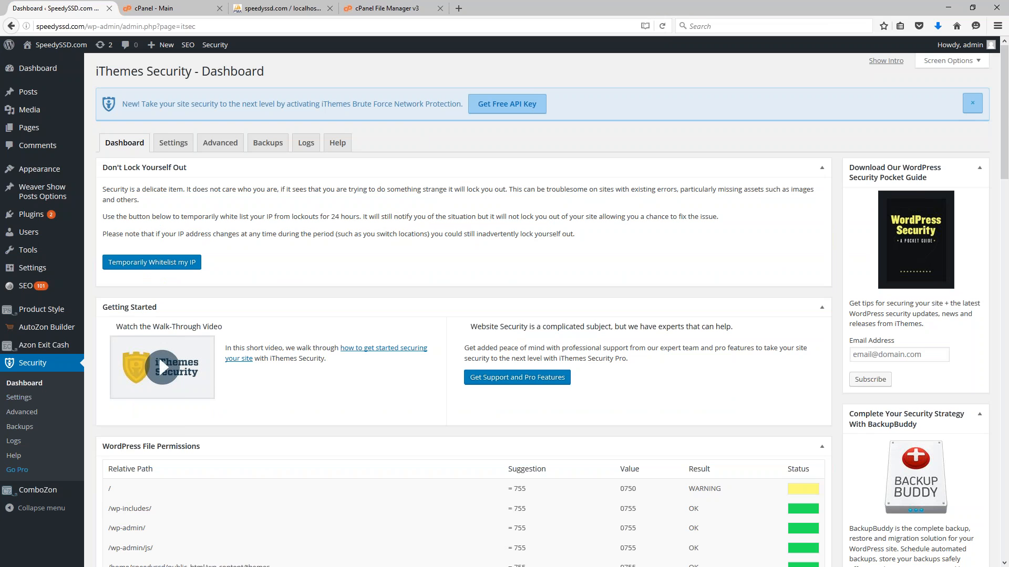
click(972, 103)
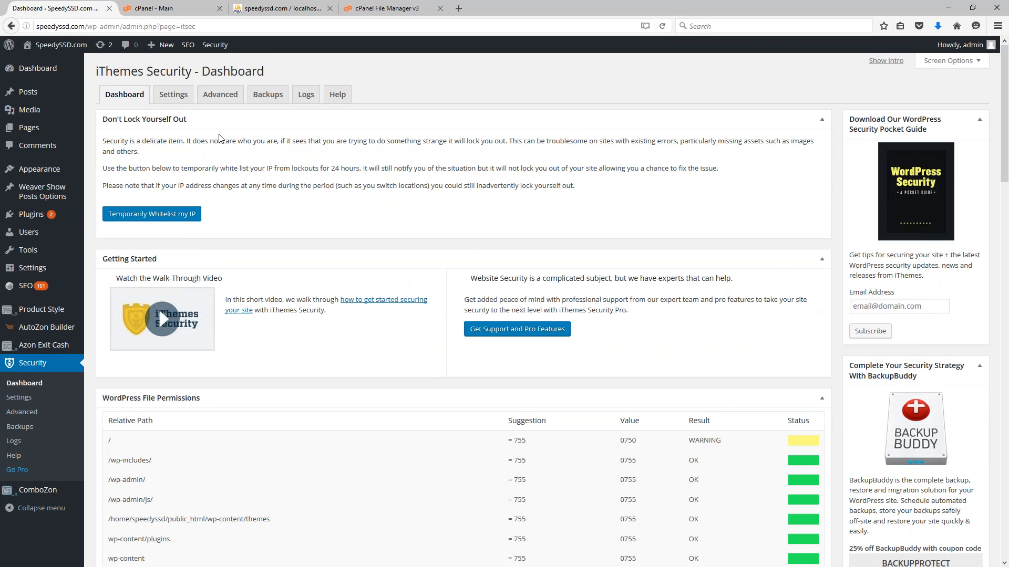
scroll(341, 188, down, 5)
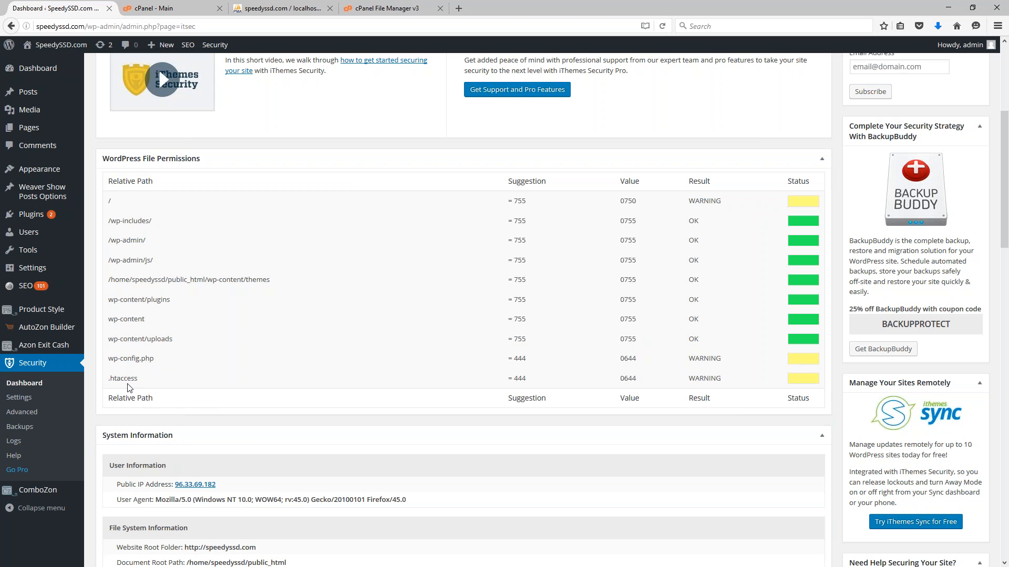
scroll(210, 319, down, 9)
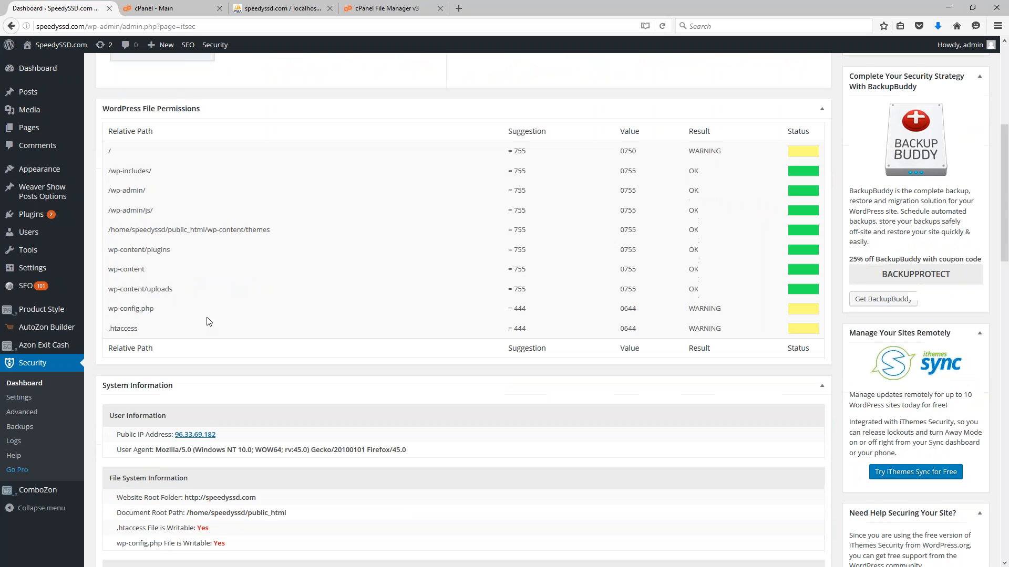
scroll(231, 321, down, 5)
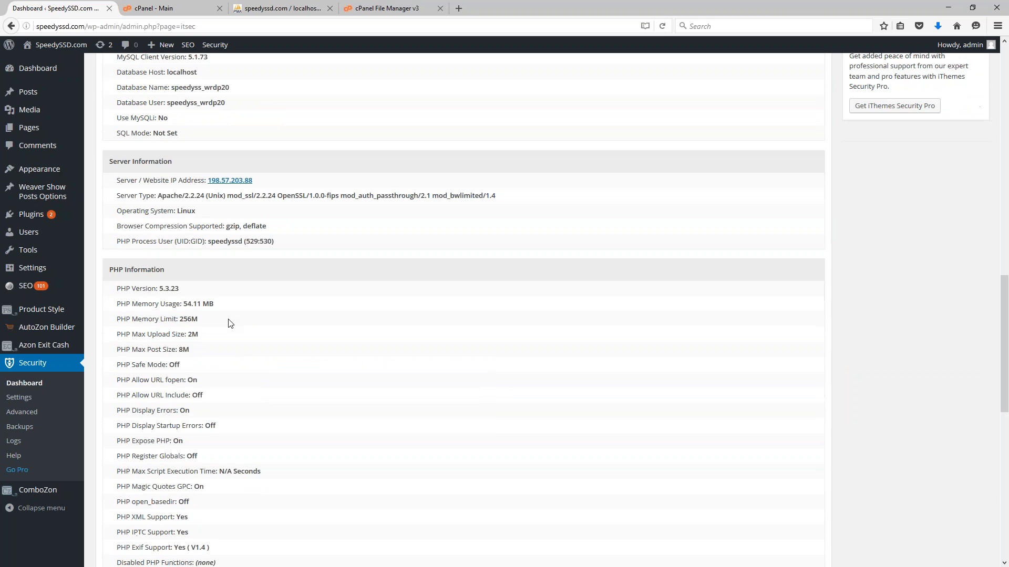
scroll(235, 325, down, 5)
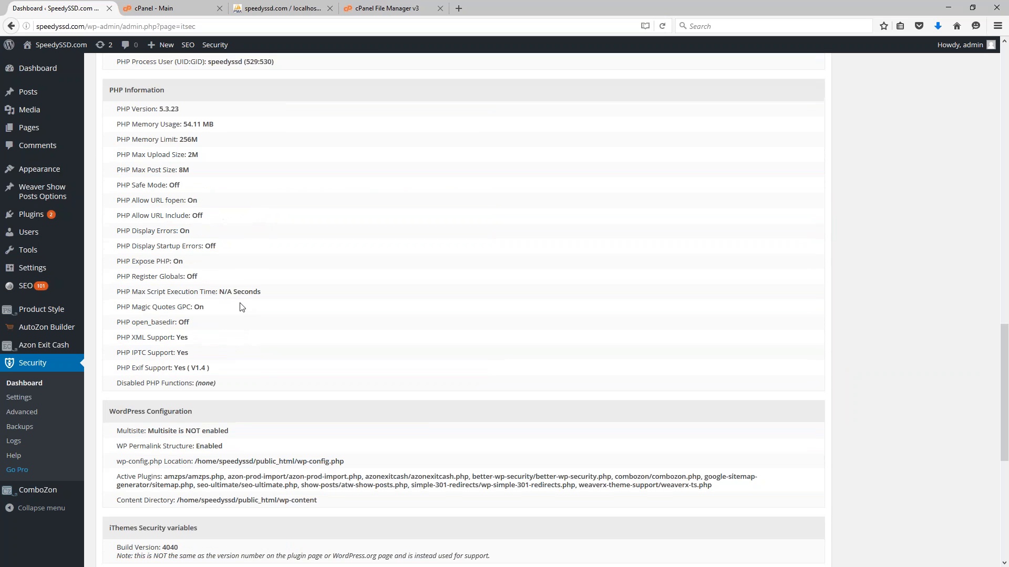
scroll(242, 309, down, 4)
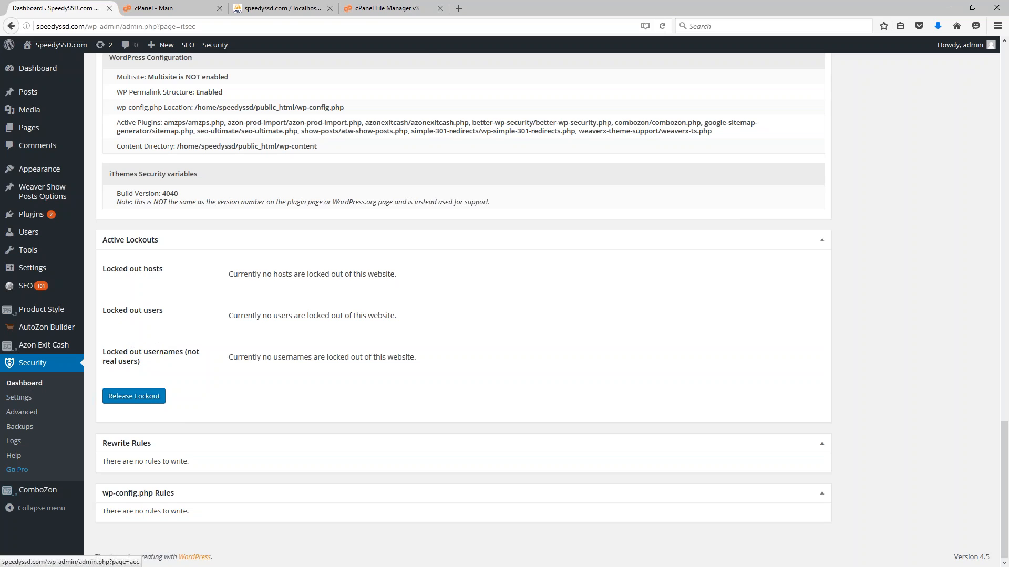
Step: Switch to cPanel File Manager and open the public_html folder
click(387, 8)
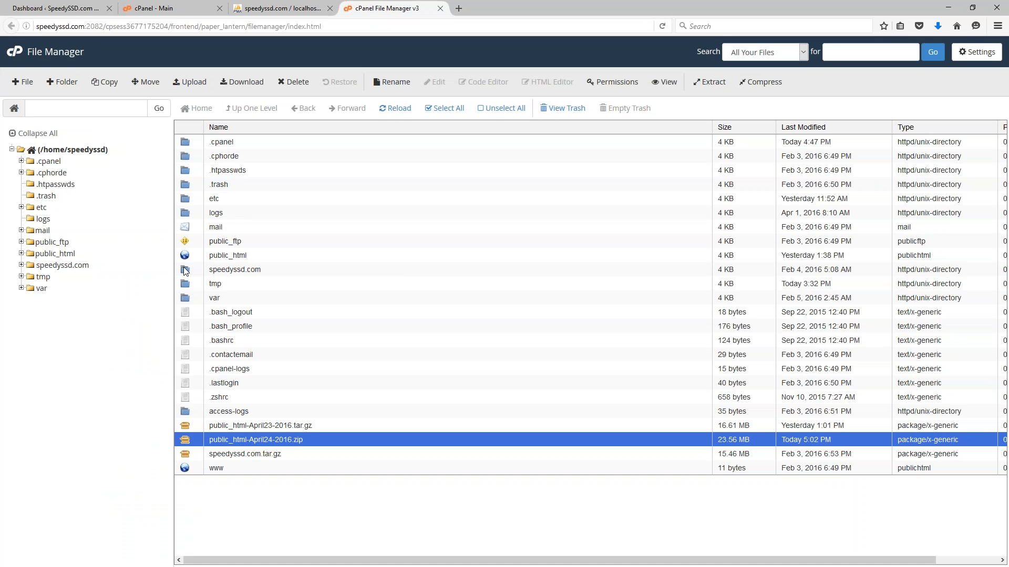
click(184, 258)
double_click(185, 257)
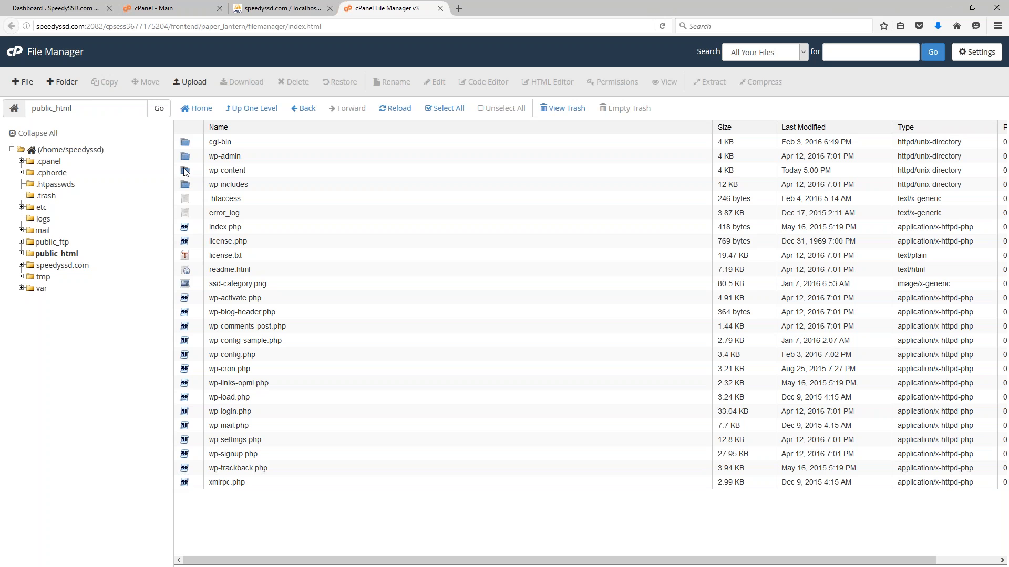
Step: Locate the better-wp-security folder in wp-content/plugins, and the .htaccess and wp-config.php files in public_html
double_click(187, 173)
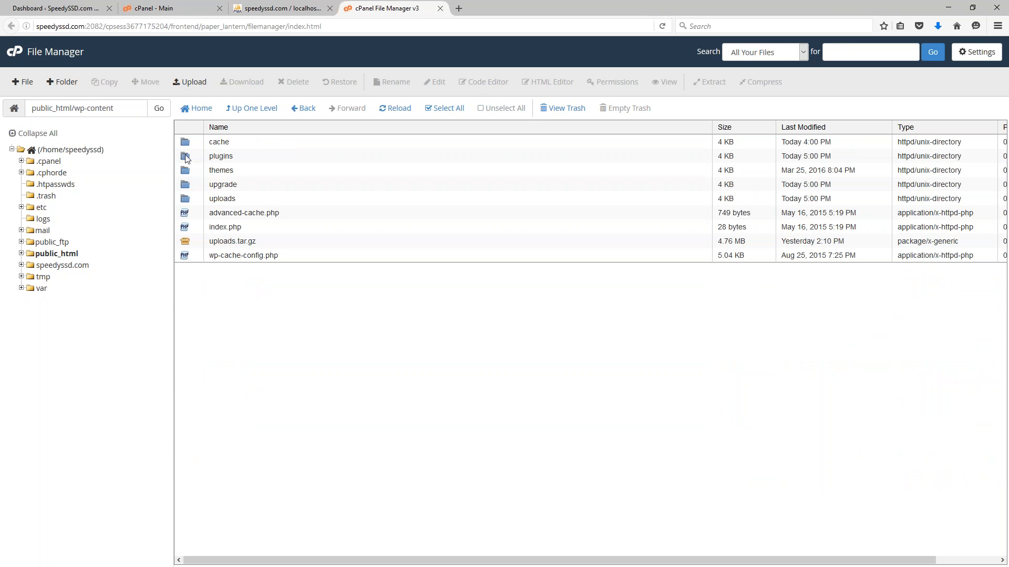
double_click(185, 156)
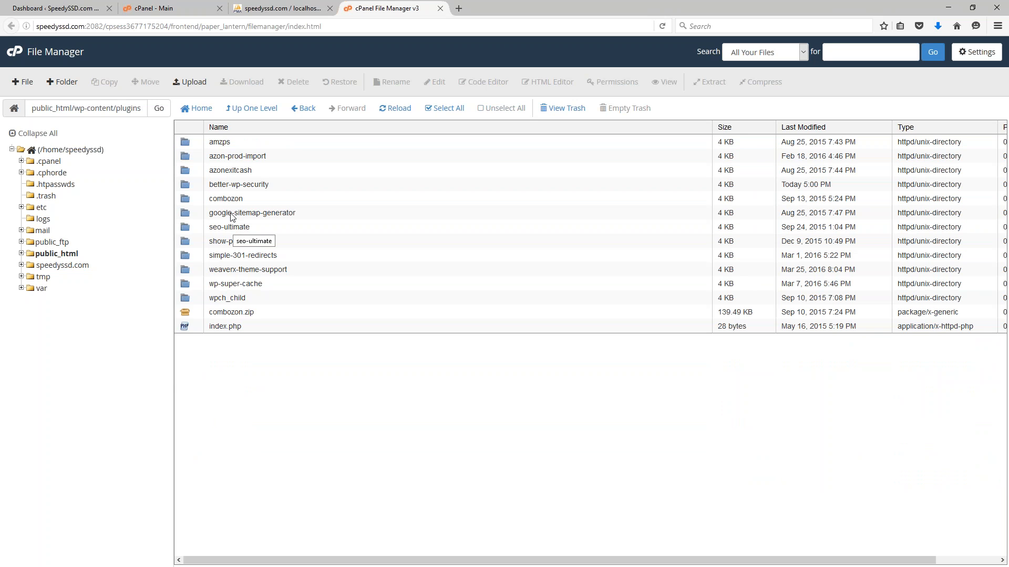
click(221, 186)
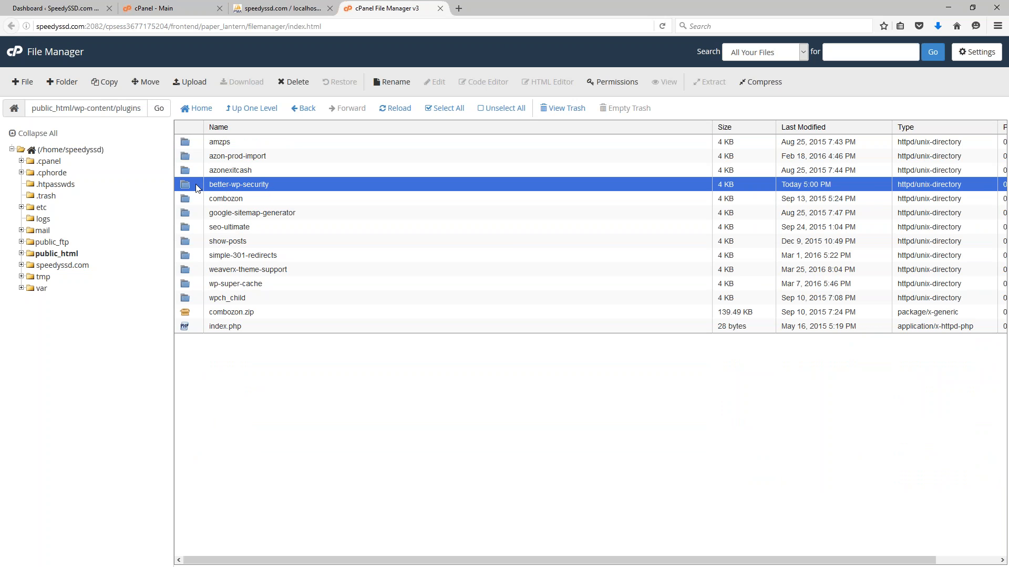
click(260, 109)
click(260, 110)
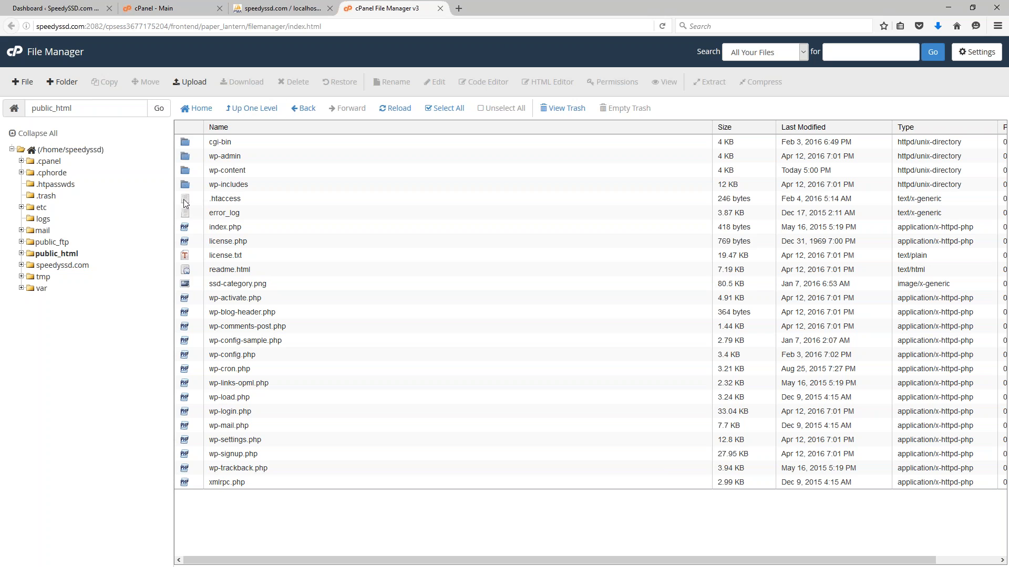
click(211, 202)
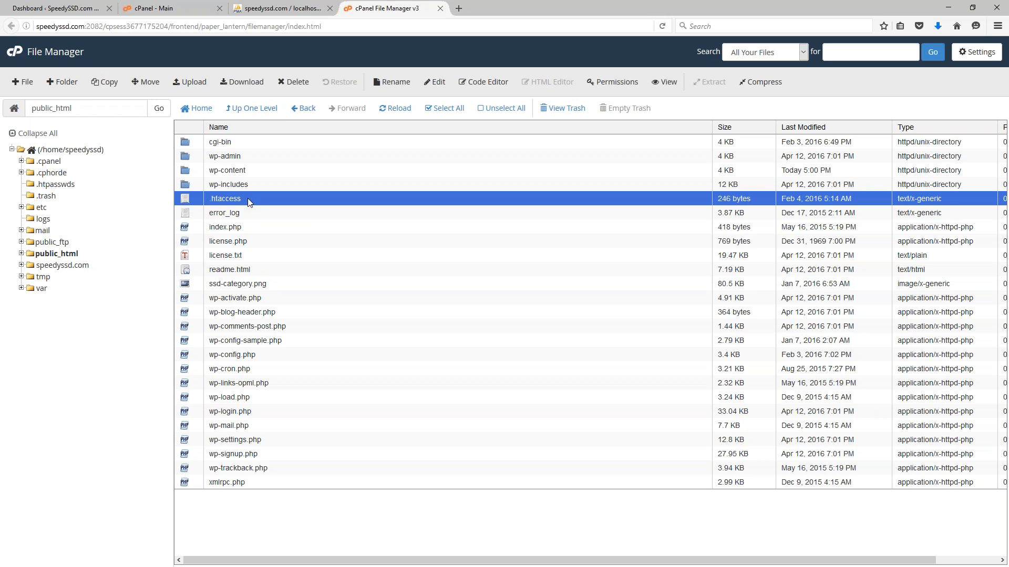
click(214, 356)
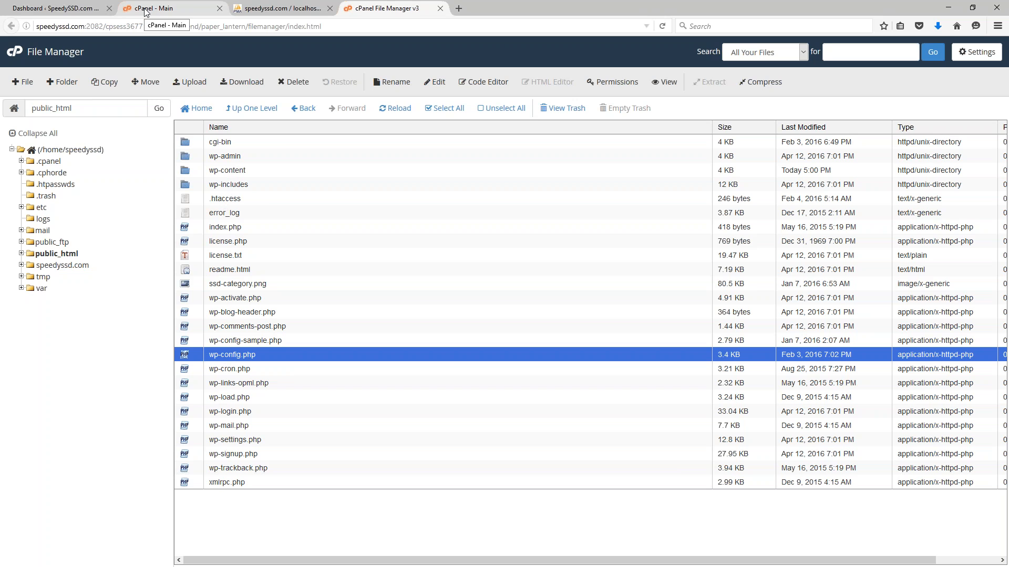
Step: Switch back to the iThemes Security dashboard in WordPress and temporarily whitelist the current IP address
click(42, 11)
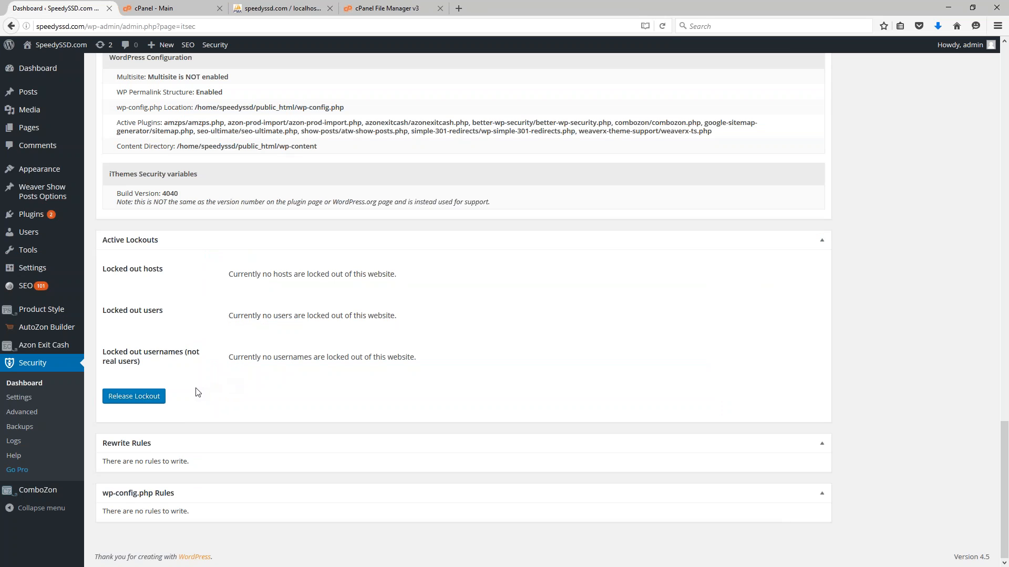
scroll(195, 392, up, 20)
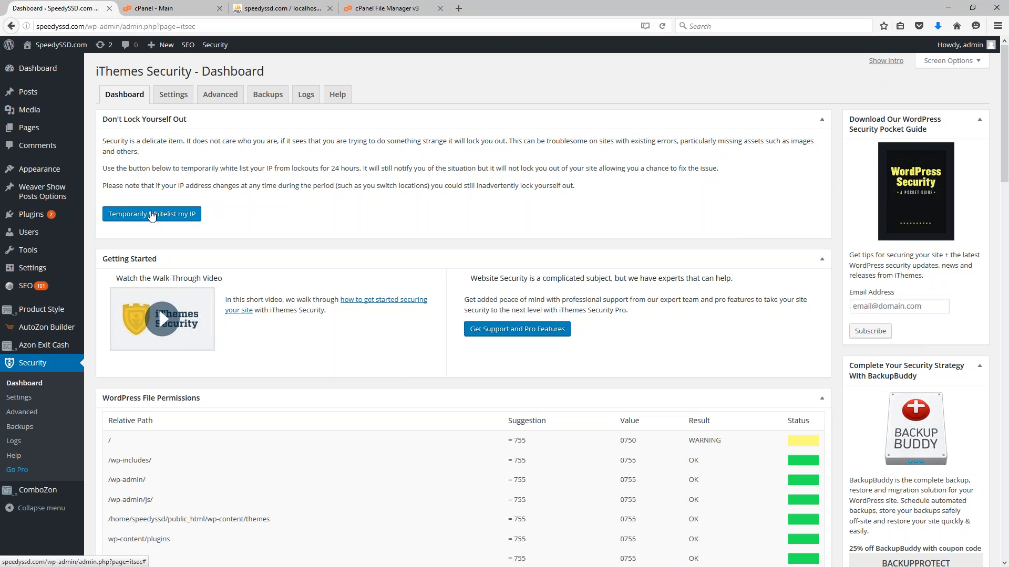
click(152, 215)
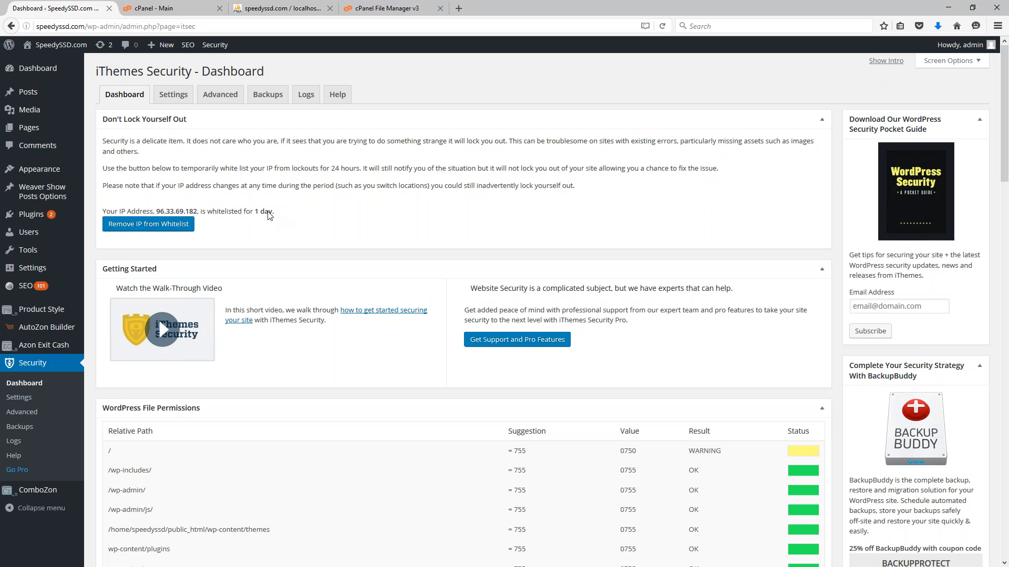
drag(274, 212, 253, 213)
click(192, 159)
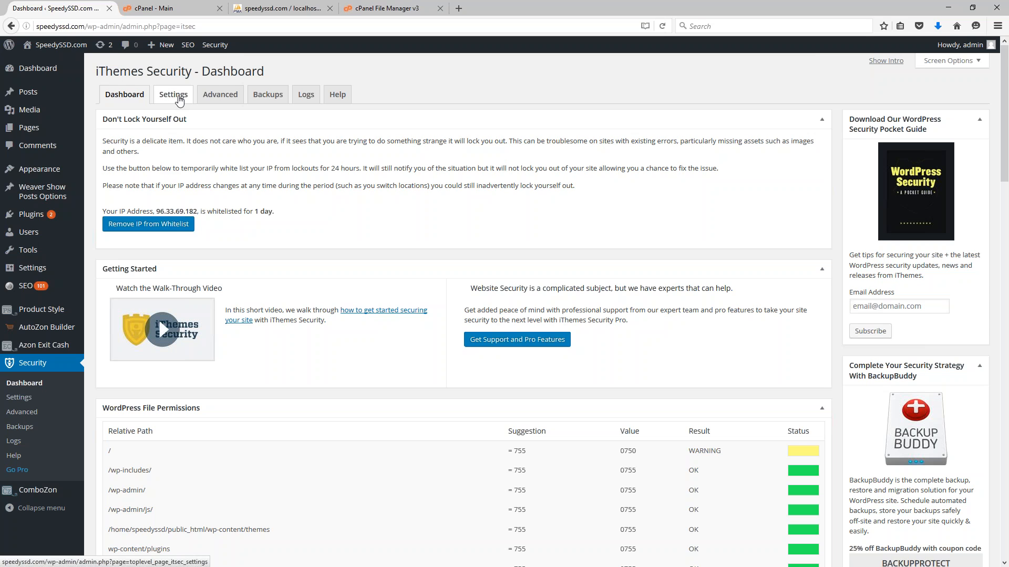
Step: In the iThemes Security settings, change the Community Lockout Message to "Your IP address has been flagged as a threat by this website."
click(179, 97)
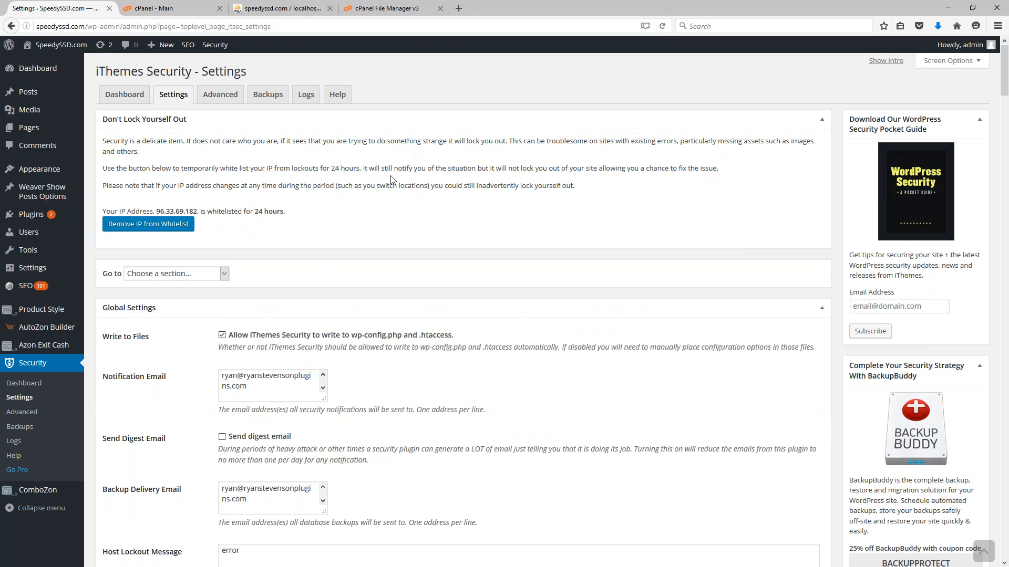
scroll(378, 158, down, 4)
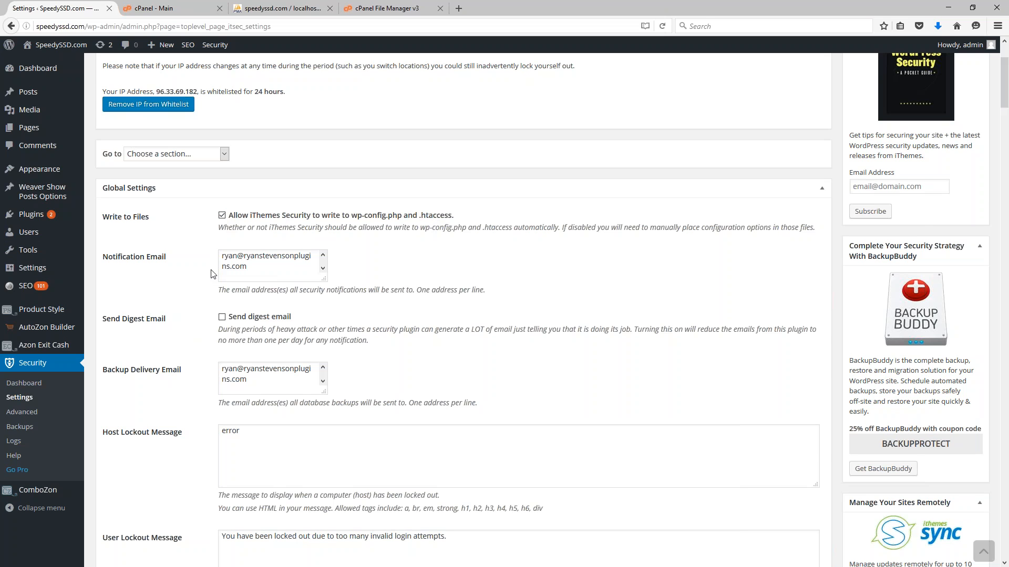
scroll(179, 259, down, 4)
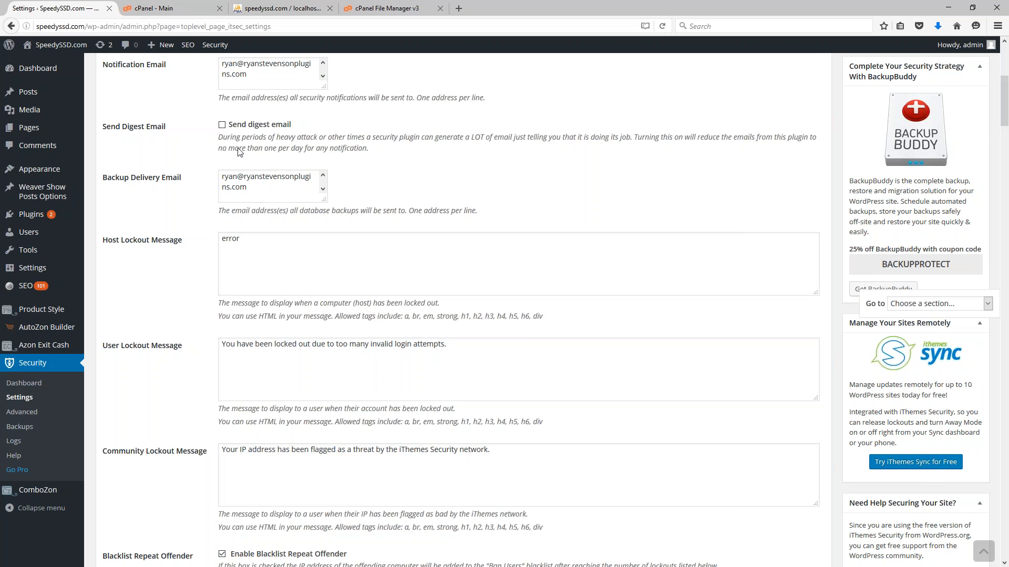
scroll(327, 212, down, 3)
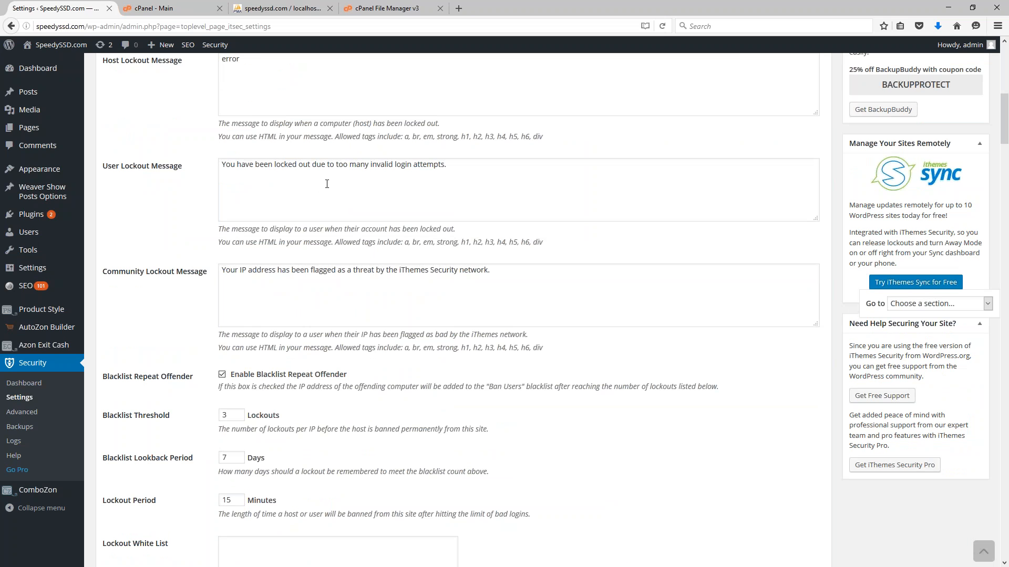
scroll(290, 231, up, 2)
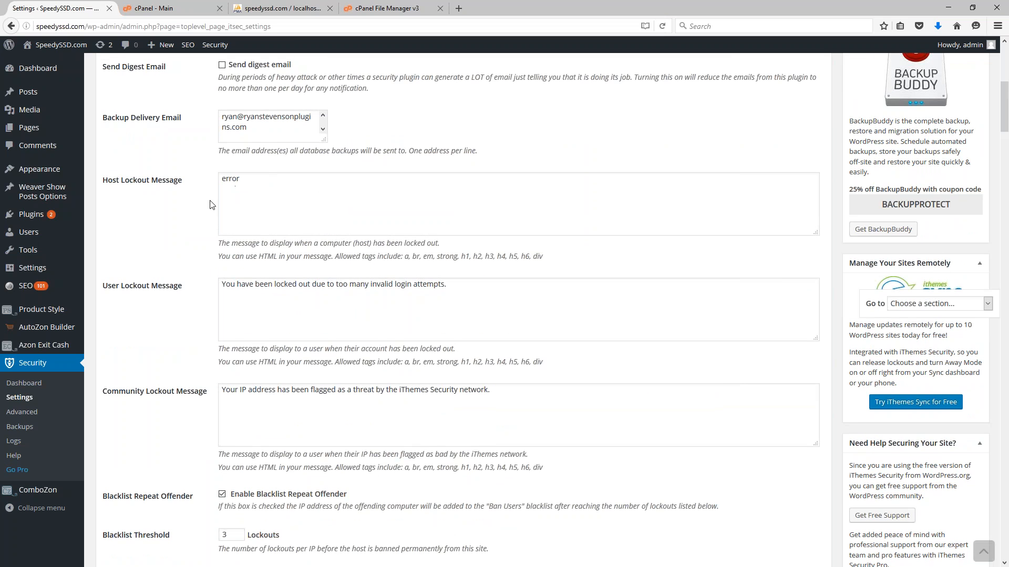
drag(536, 394, 381, 394)
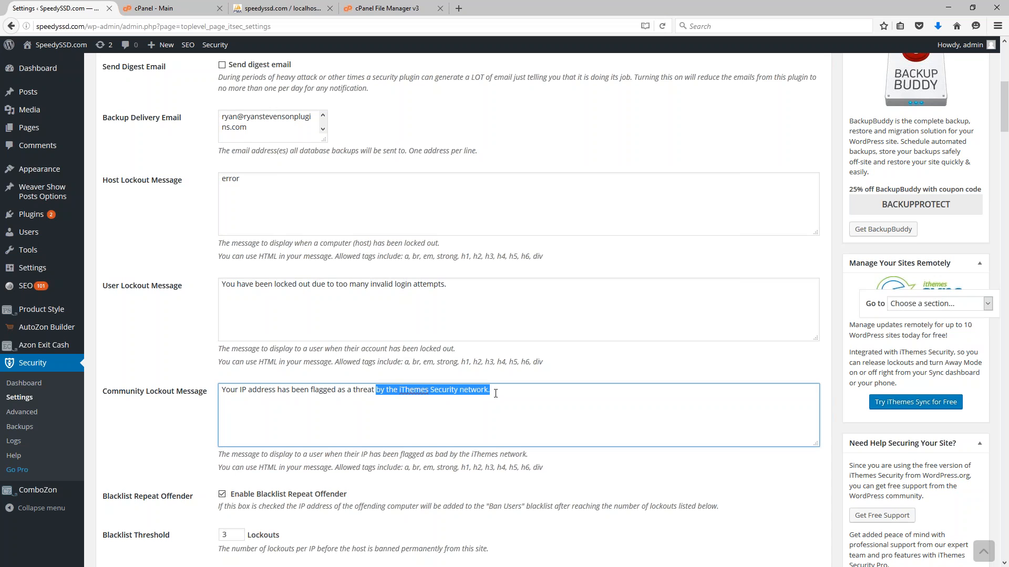
text(b)
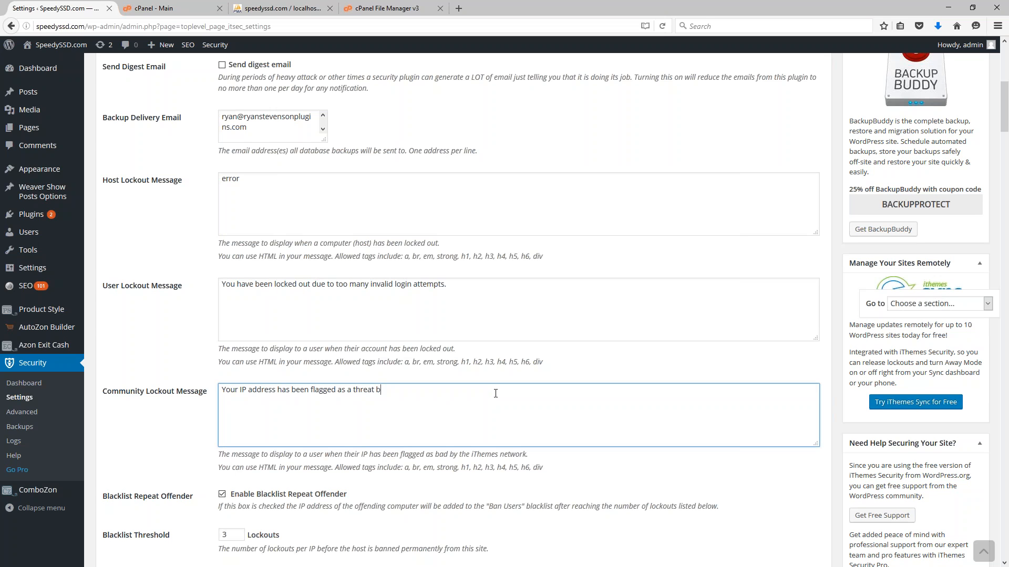
text(y this website.)
Step: Set the Lockout Period in the global settings to 60 minutes
scroll(450, 319, down, 5)
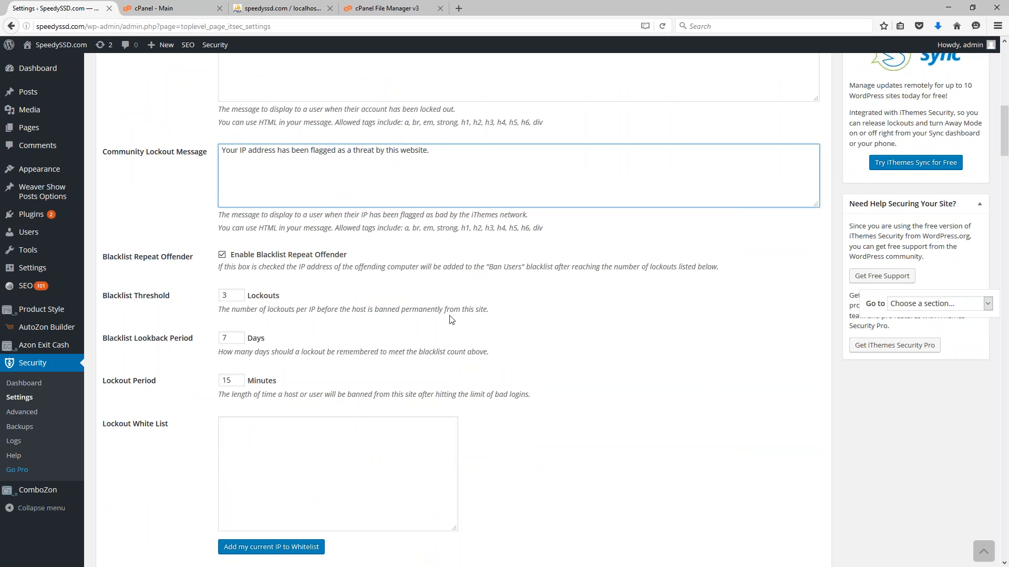
click(390, 325)
scroll(377, 234, down, 3)
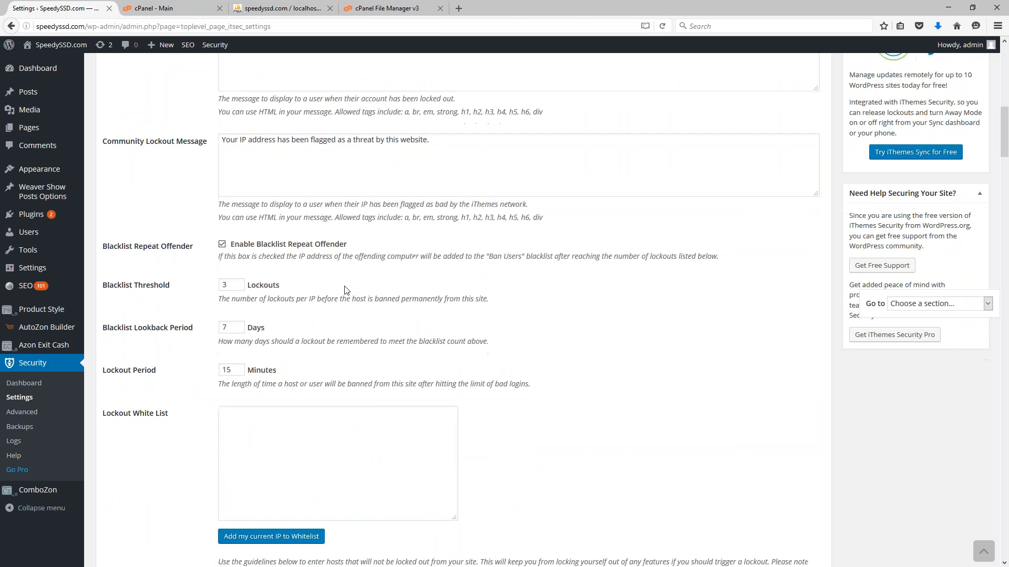
scroll(376, 235, up, 1)
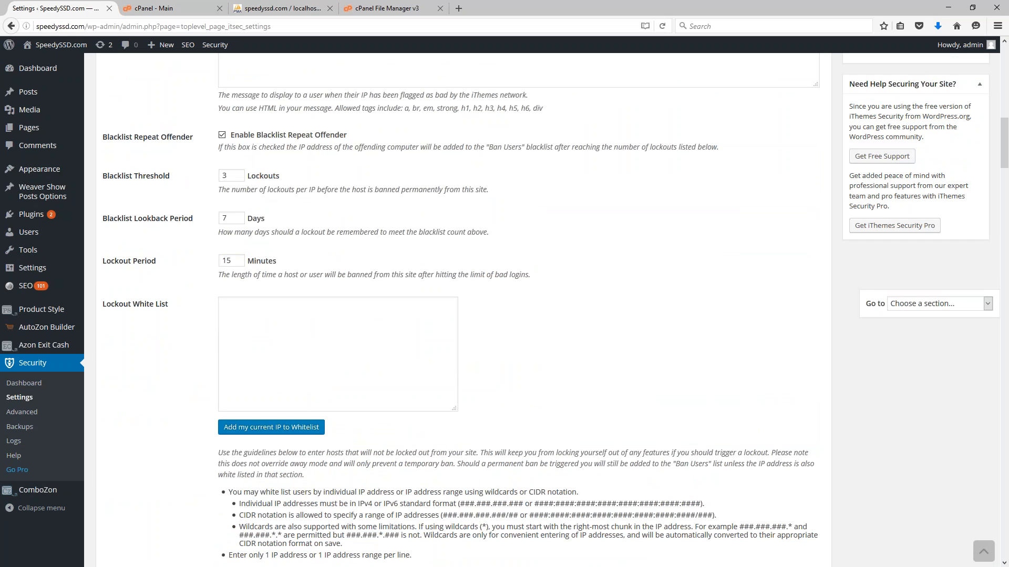
drag(231, 261, 199, 262)
text(60)
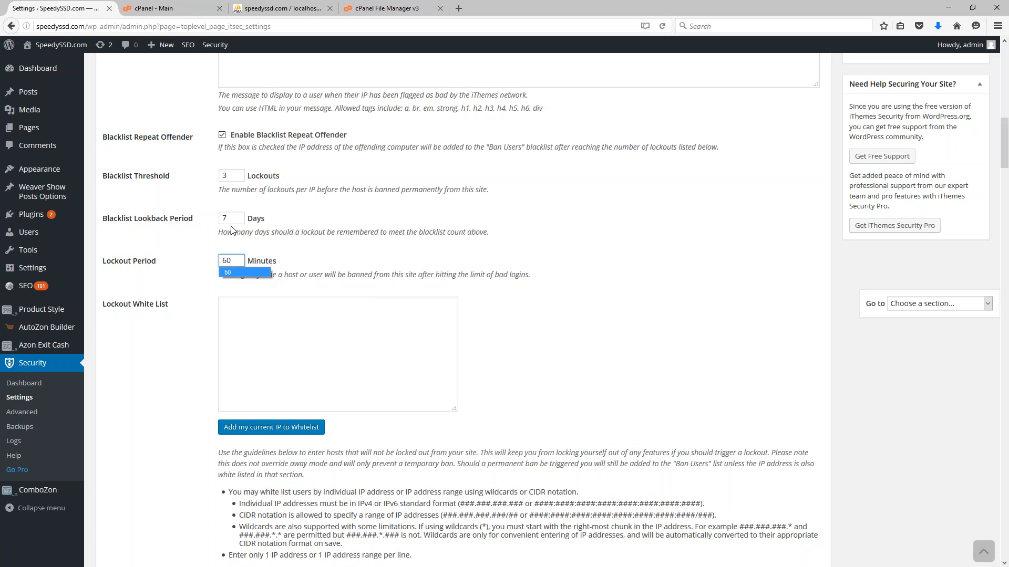
click(343, 275)
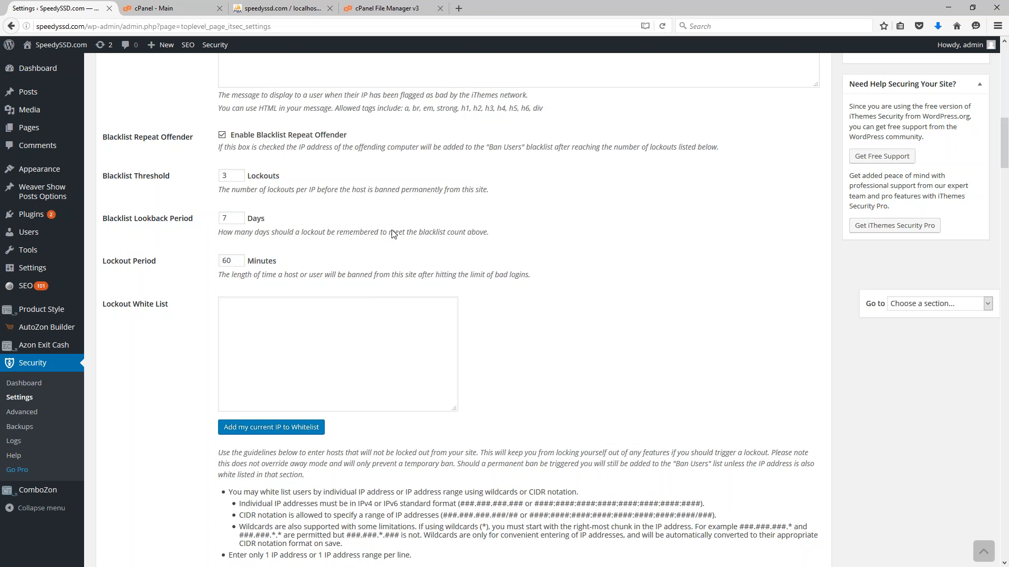
Step: Add the current IP address to the Lockout White List in the global settings
scroll(480, 218, down, 2)
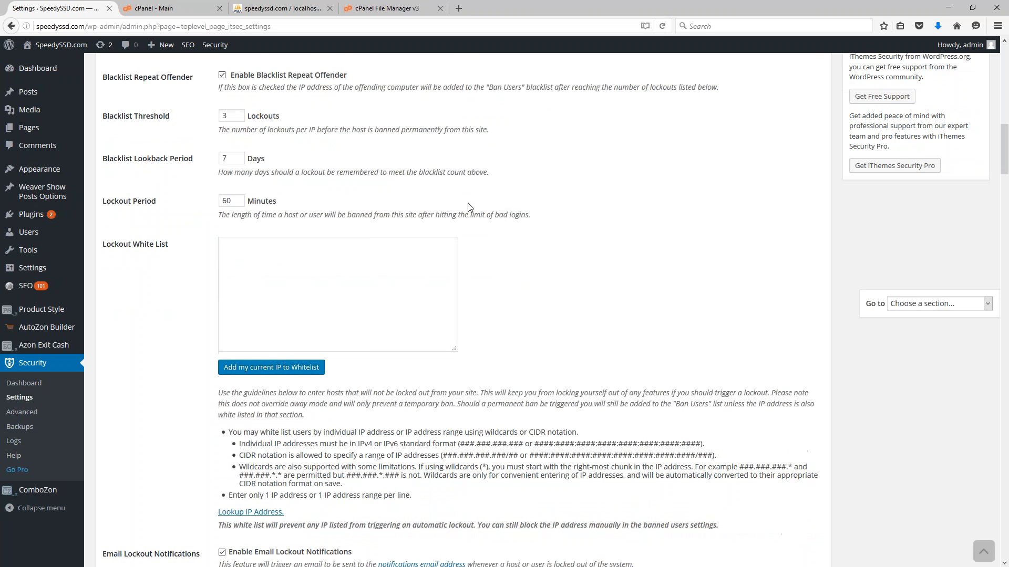
scroll(469, 214, down, 6)
scroll(469, 215, down, 4)
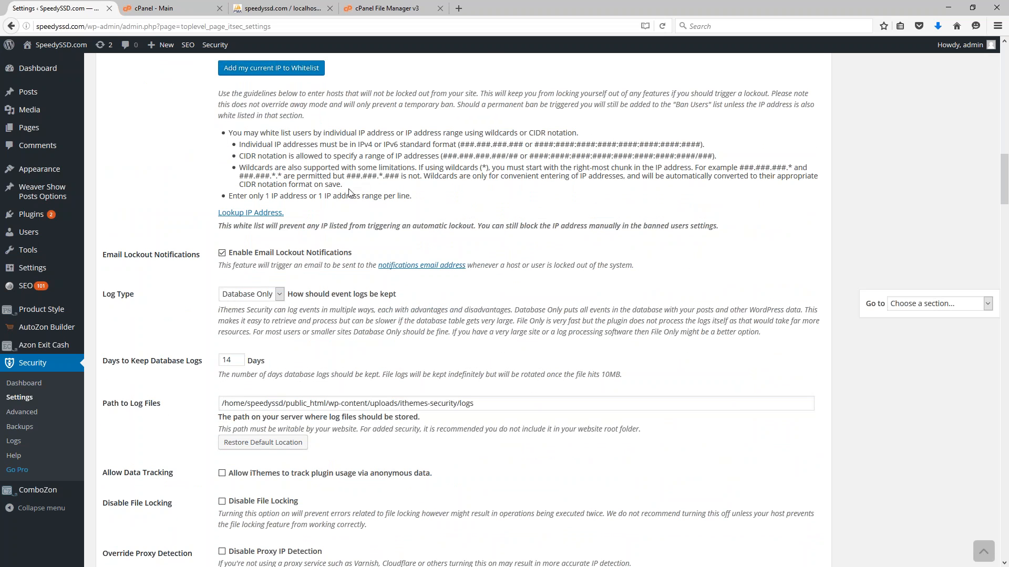
scroll(374, 218, up, 6)
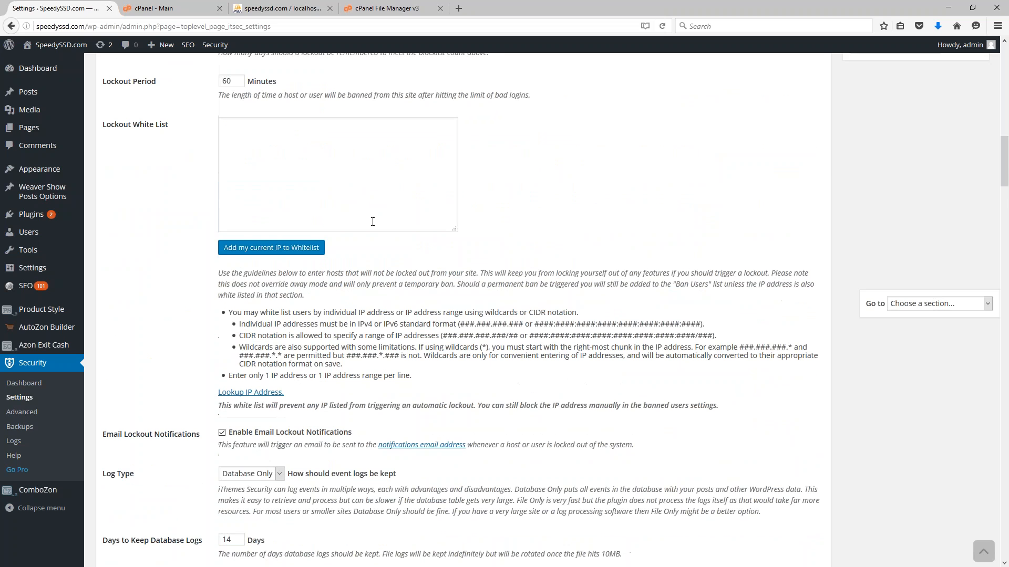
click(261, 251)
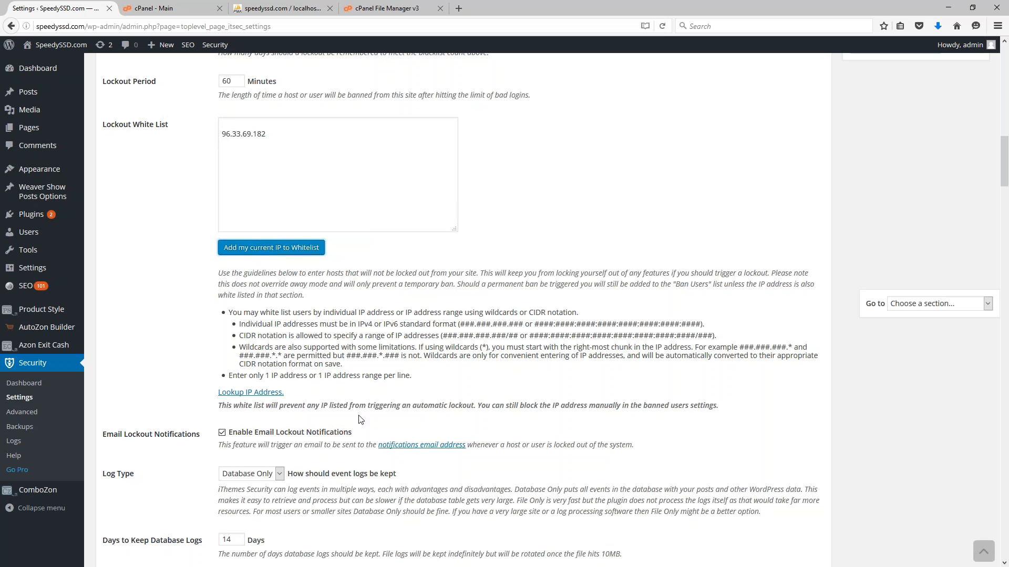
Step: Turn off Email Lockout Notifications in the global settings
scroll(402, 331, down, 1)
scroll(402, 330, down, 4)
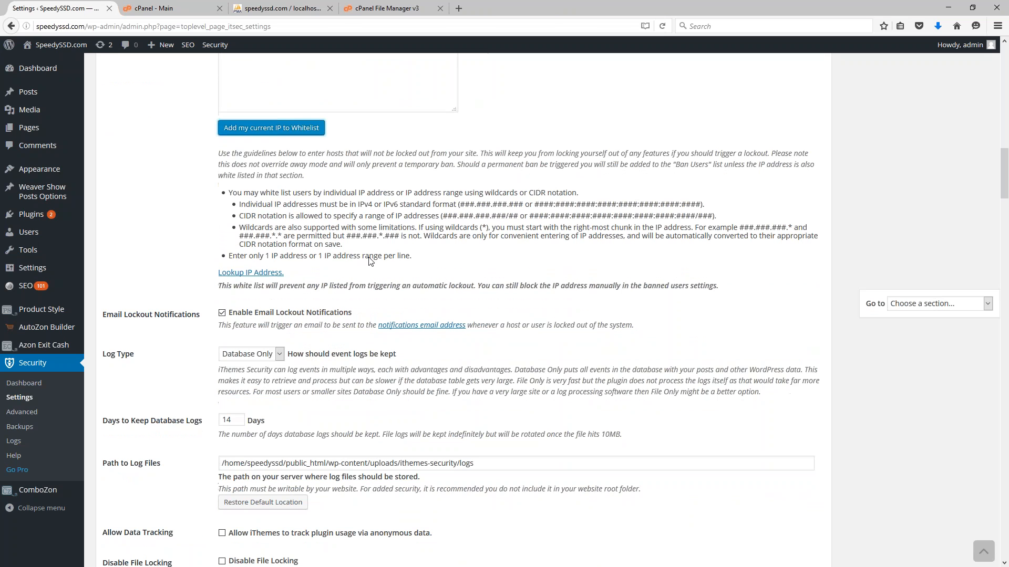
scroll(367, 231, down, 4)
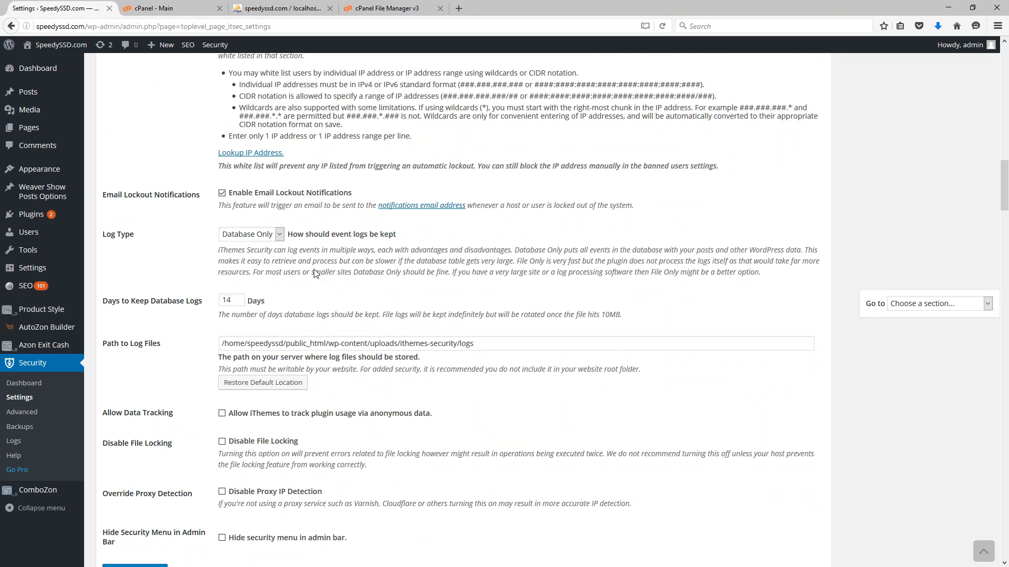
click(222, 194)
Step: Enable 404 detection and review its check period, error threshold, file and folder white list and ignored file types
scroll(478, 268, down, 1)
scroll(478, 268, down, 2)
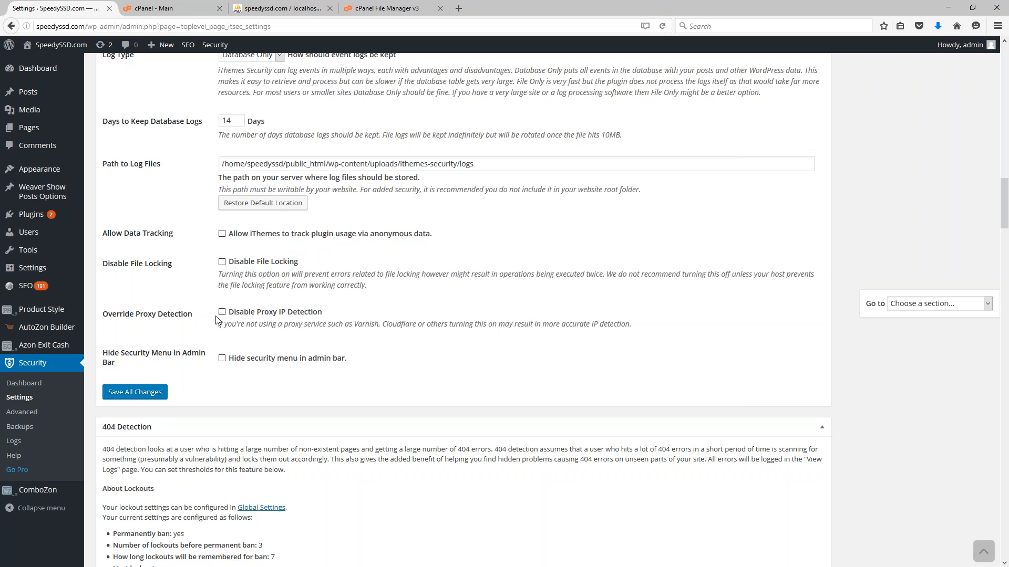
scroll(429, 300, down, 8)
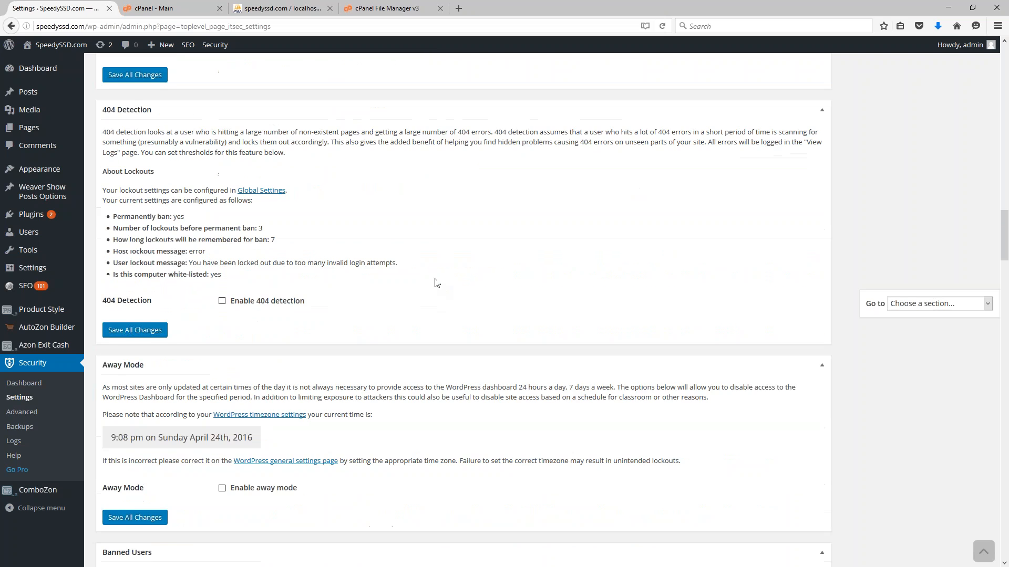
scroll(377, 272, up, 3)
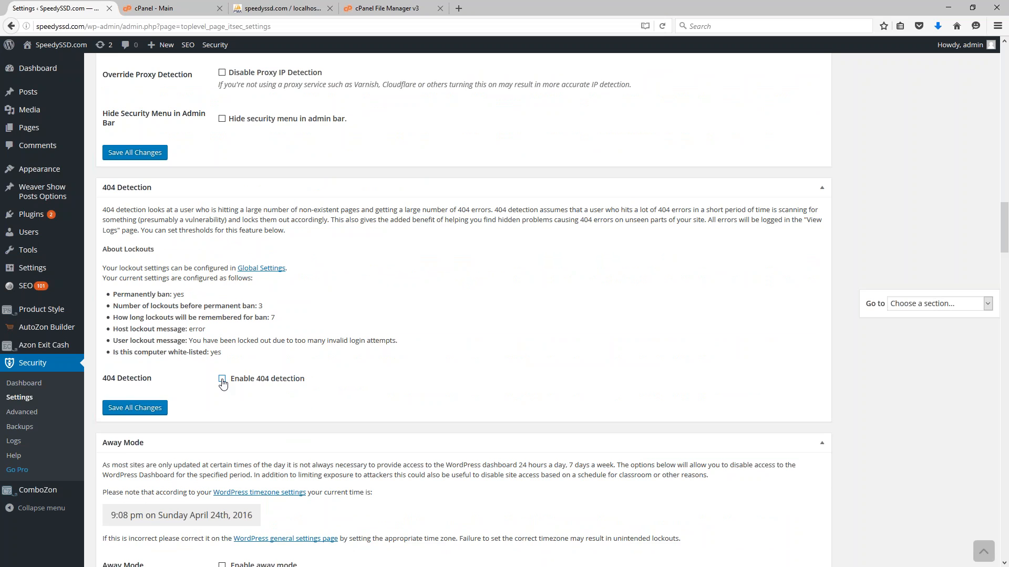
click(223, 382)
scroll(430, 284, down, 3)
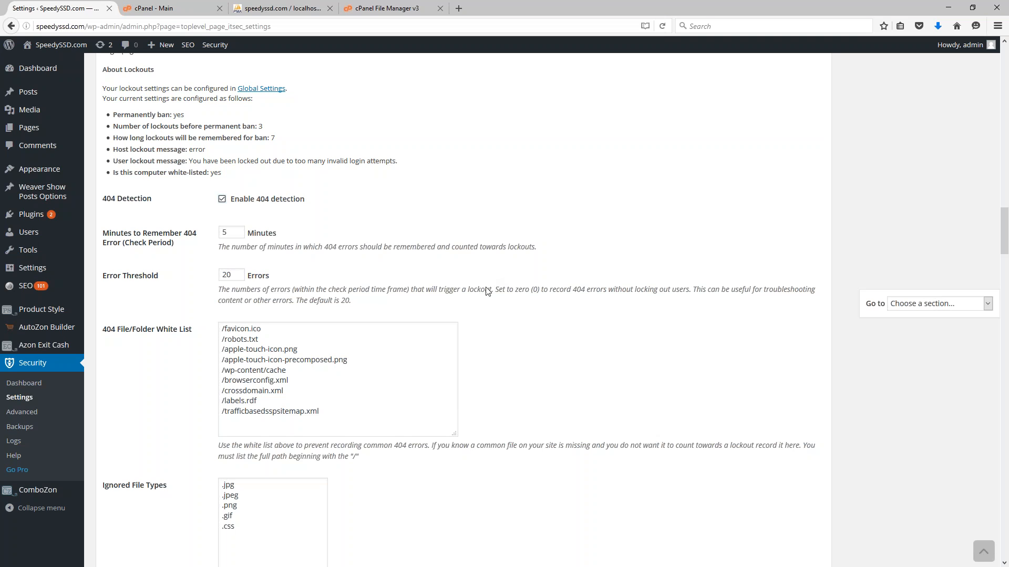
scroll(475, 294, up, 2)
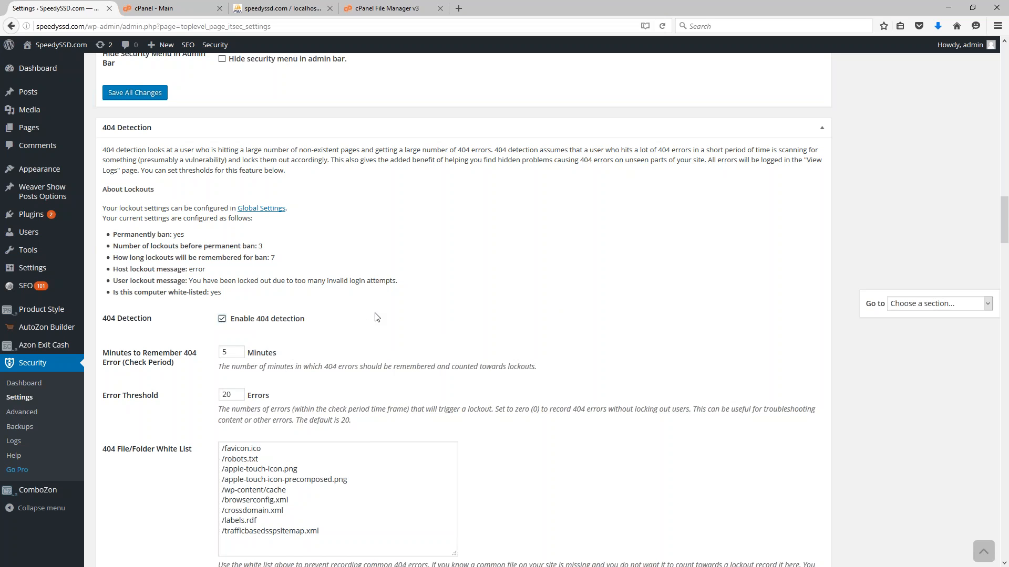
scroll(581, 277, down, 4)
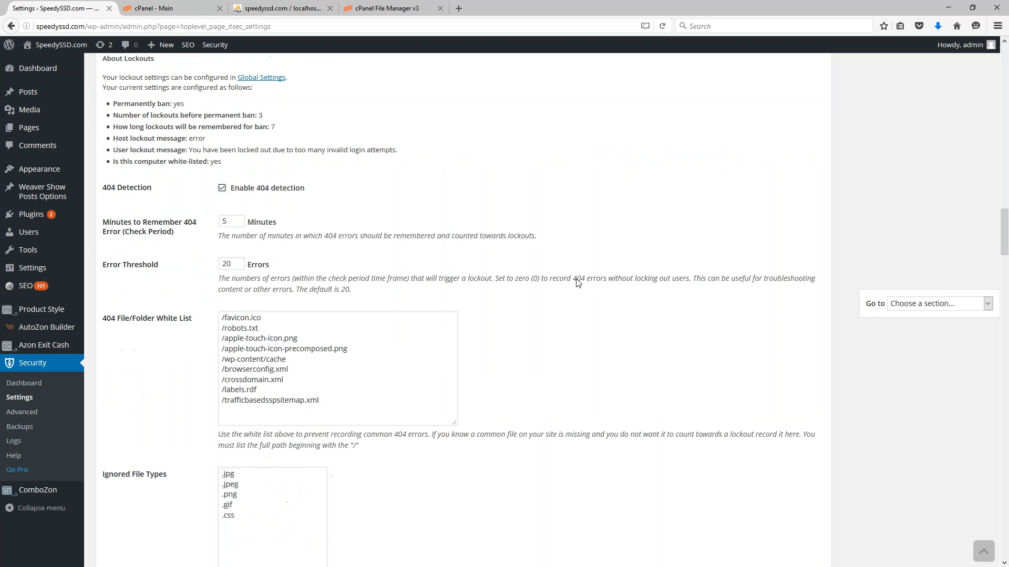
scroll(525, 269, up, 2)
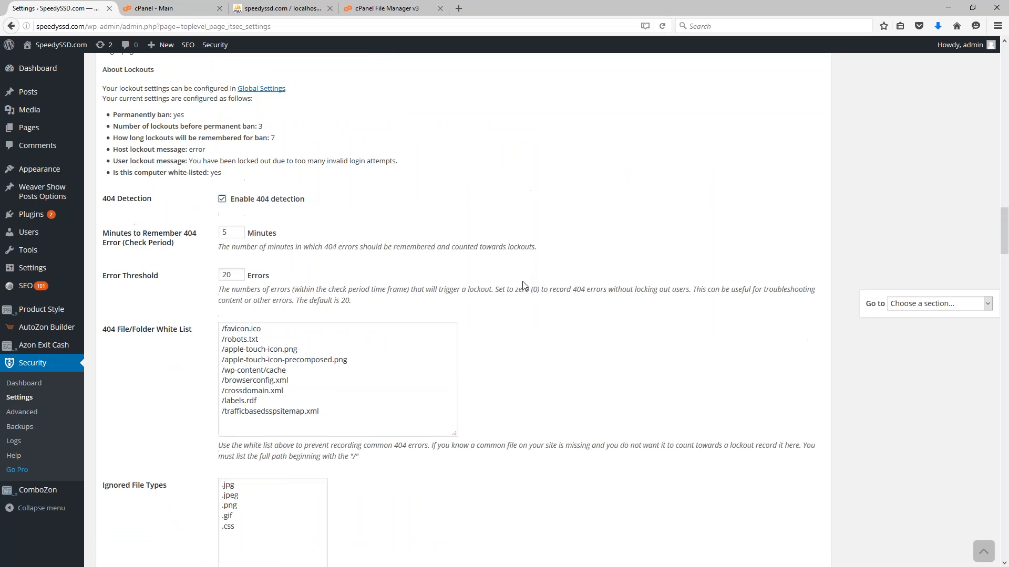
Step: Set the minutes to remember 404 errors (check period) to 60 in the 404 detection settings
double_click(227, 232)
text(60)
click(424, 198)
scroll(533, 247, down, 2)
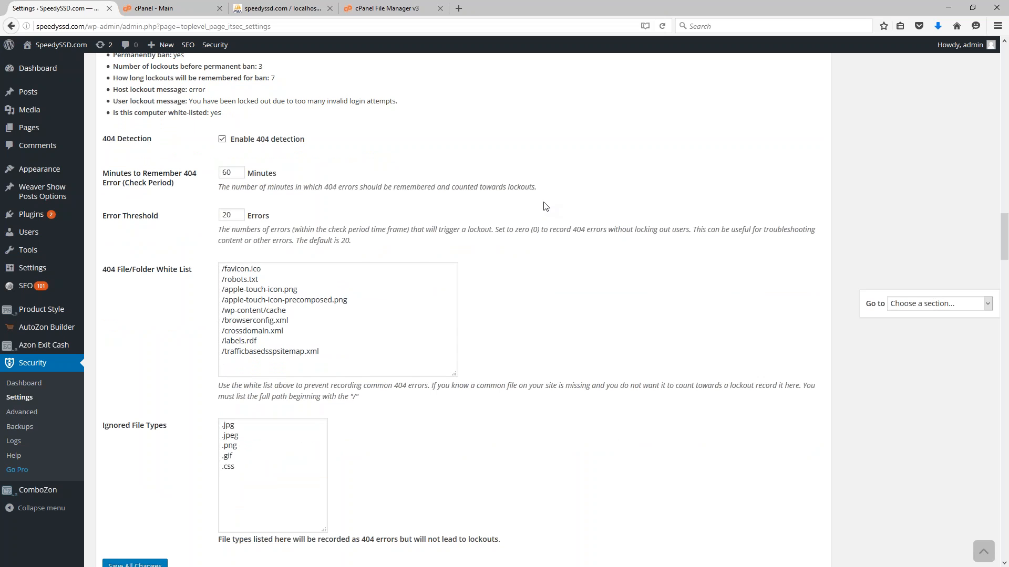
Step: Enable HackRepair.com's blacklist feature and the ban users option in the Banned Users settings, then review the ban hosts and user agents guidelines
scroll(544, 206, down, 10)
scroll(545, 206, up, 7)
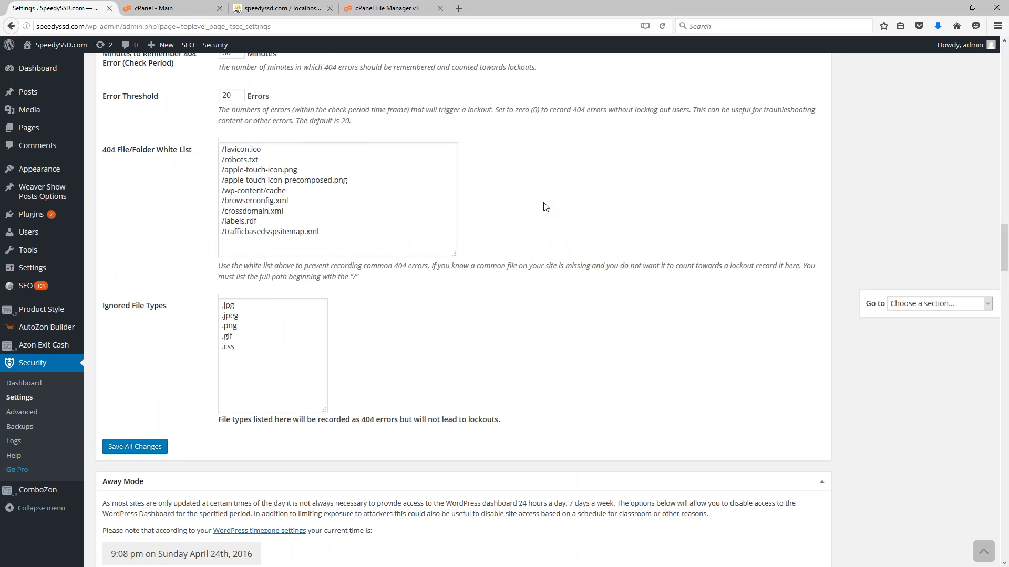
scroll(541, 206, down, 5)
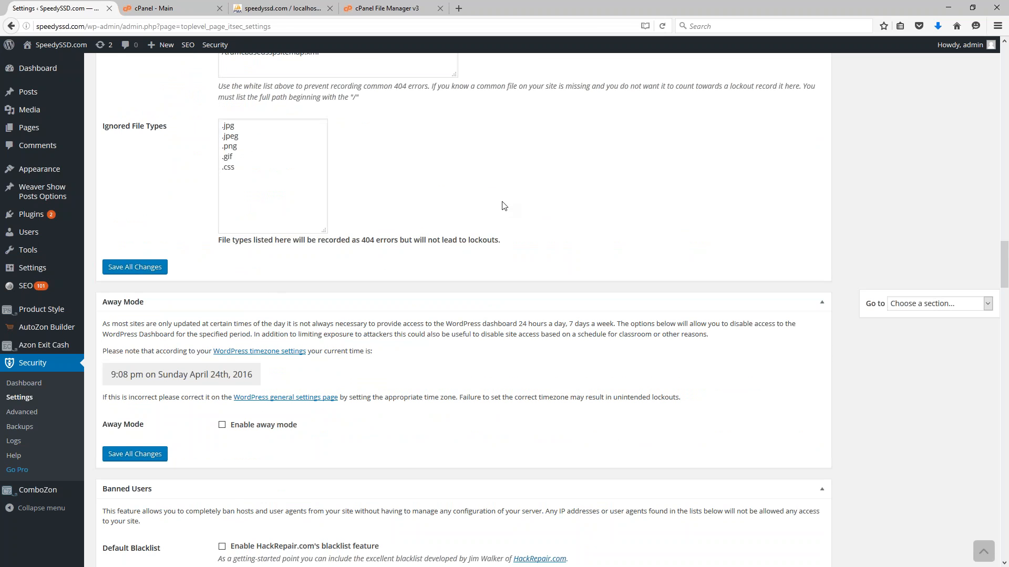
scroll(587, 171, down, 5)
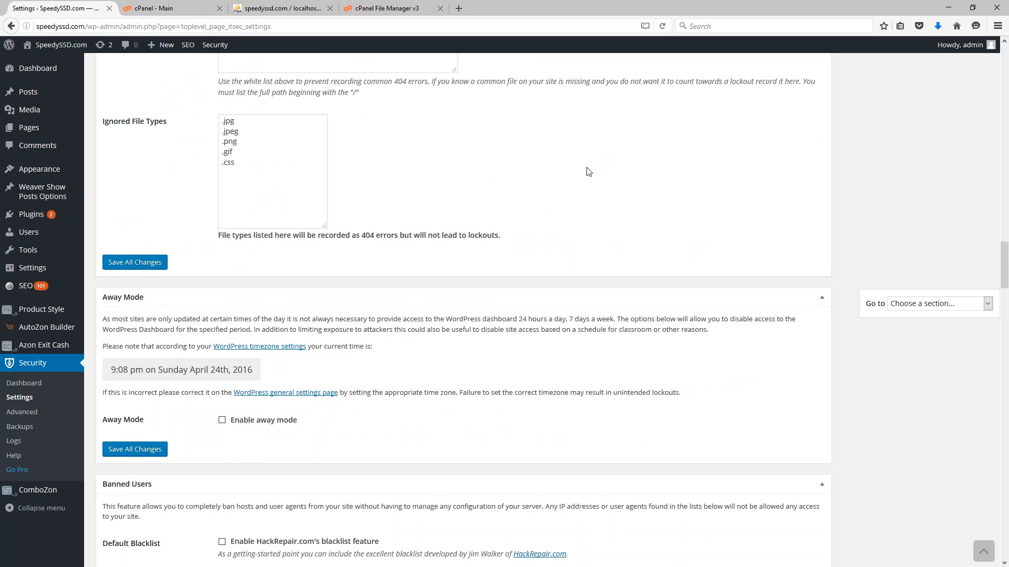
scroll(599, 239, up, 2)
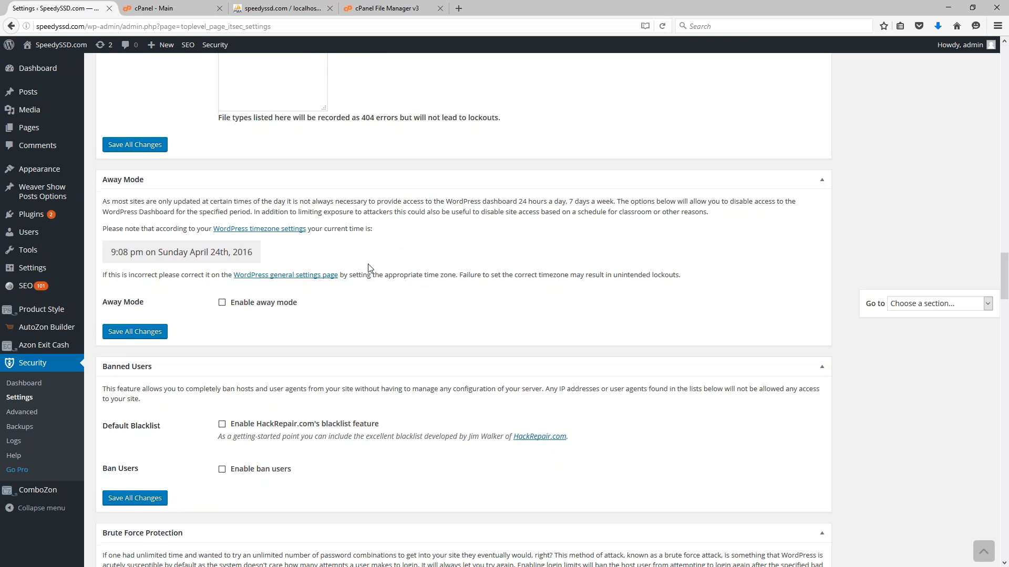
scroll(367, 263, down, 3)
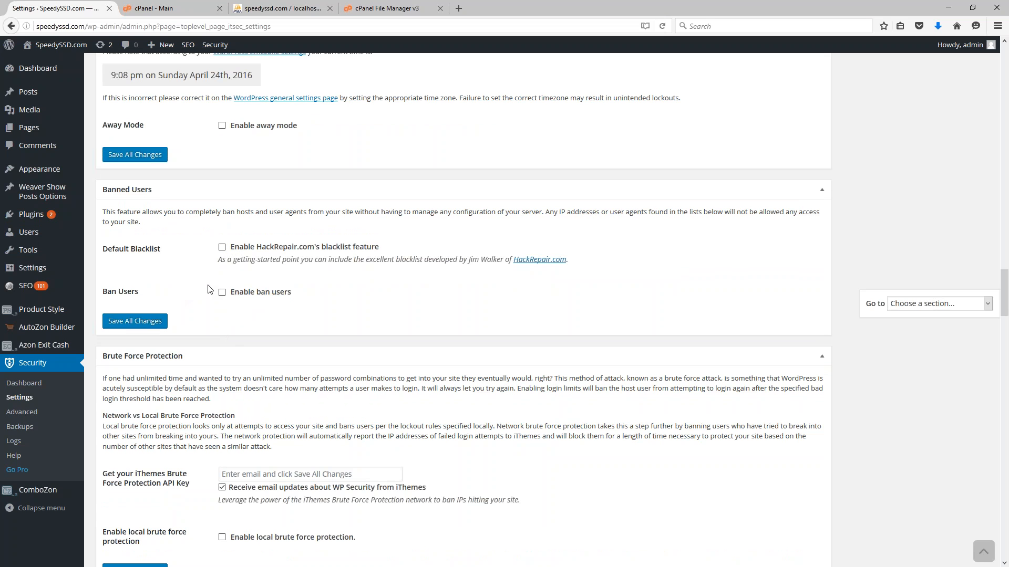
click(222, 250)
click(223, 292)
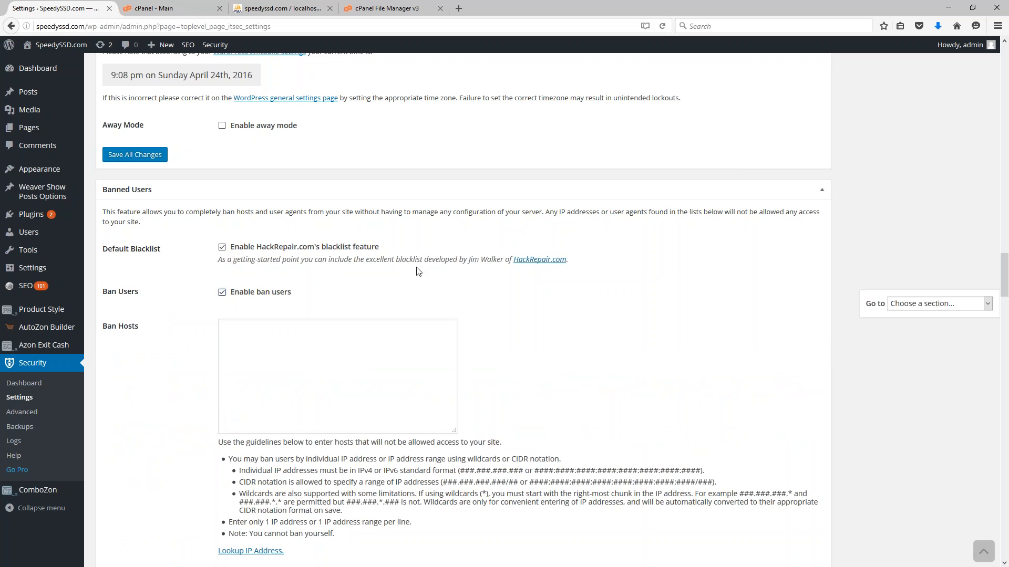
scroll(418, 270, down, 4)
scroll(341, 252, down, 6)
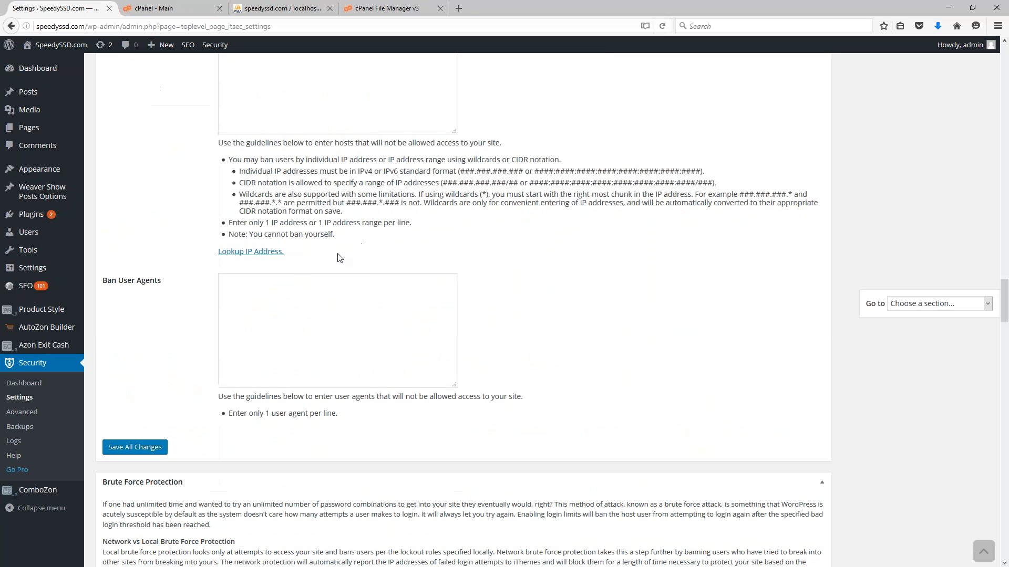
scroll(334, 362, up, 4)
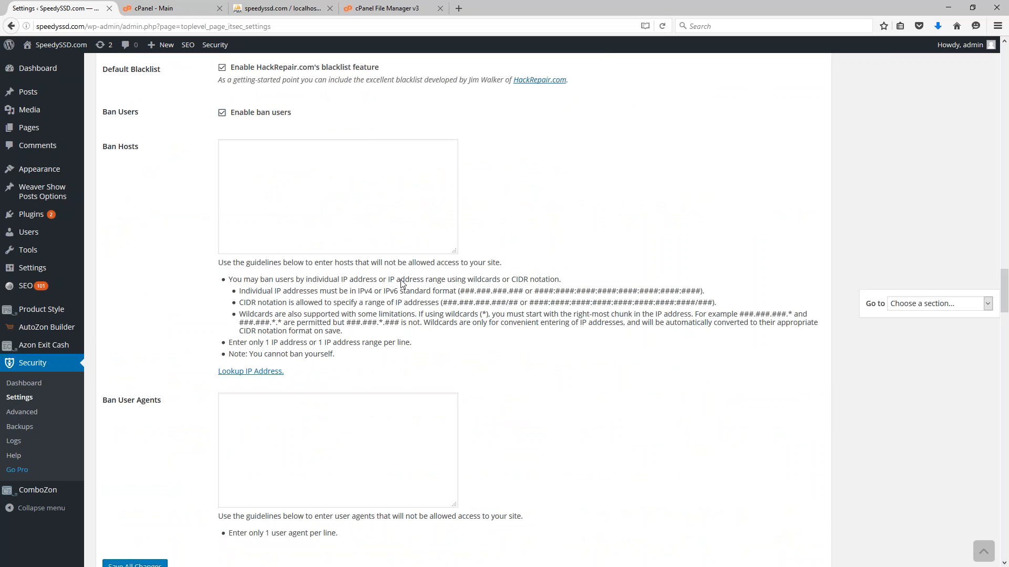
scroll(459, 322, up, 3)
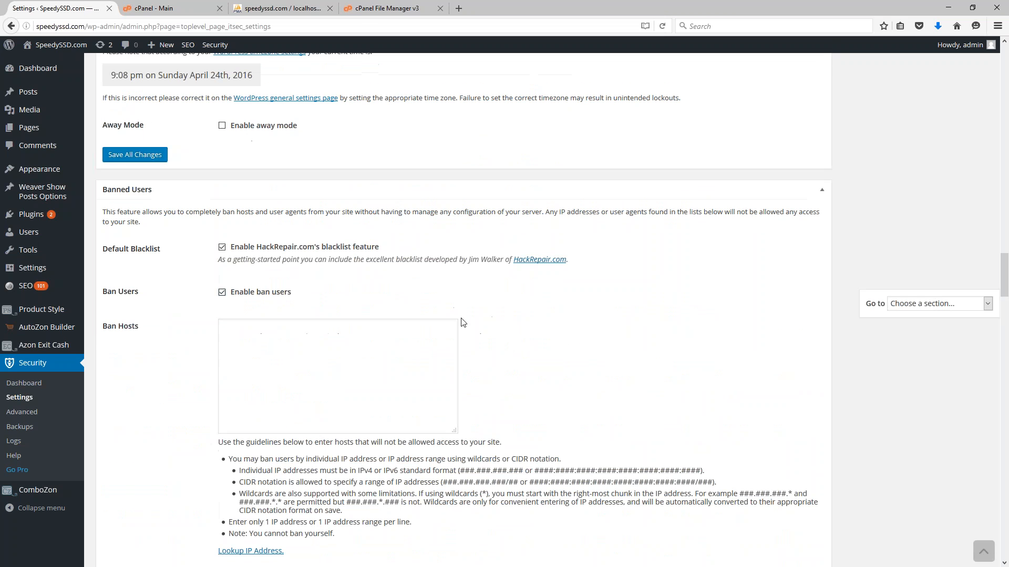
Step: Turn off email updates about WP Security from iThemes and enable local brute force protection
scroll(419, 325, down, 6)
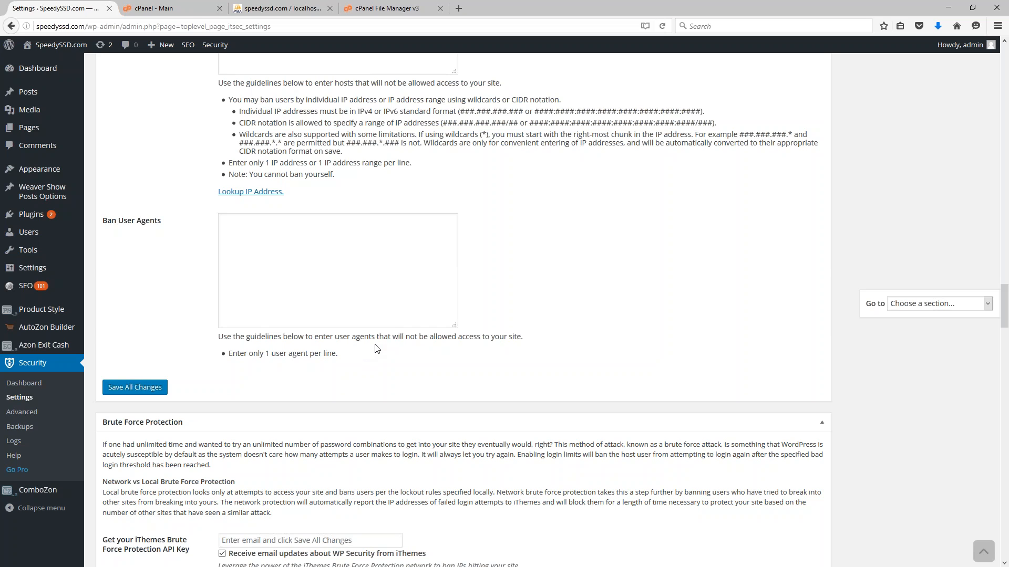
scroll(377, 349, down, 3)
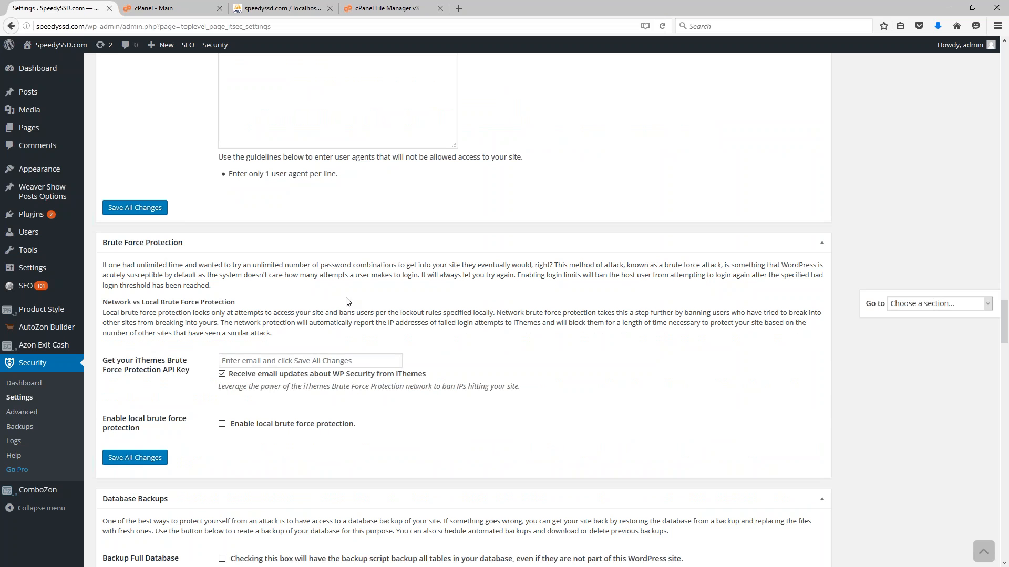
scroll(217, 278, down, 3)
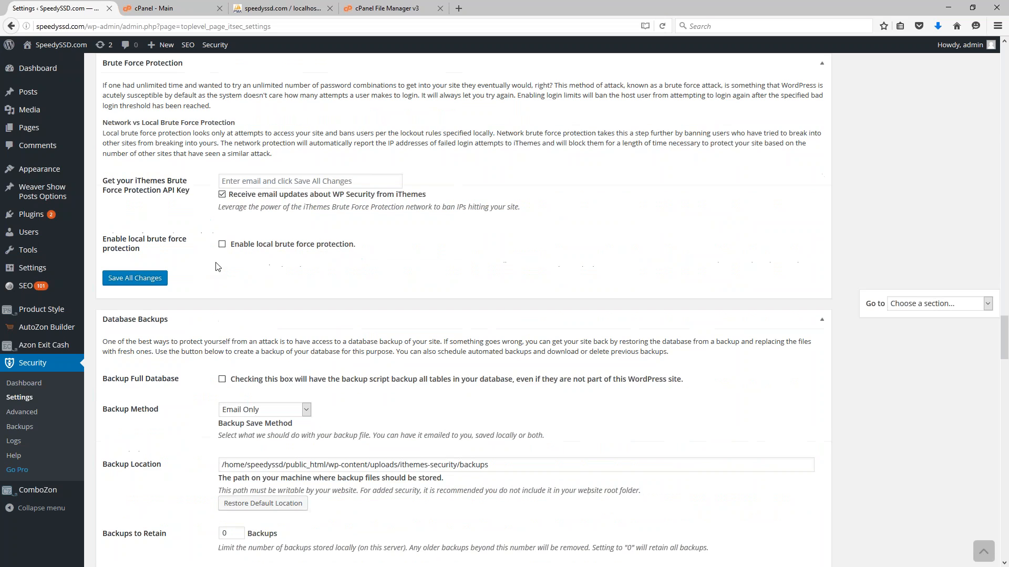
scroll(216, 266, up, 2)
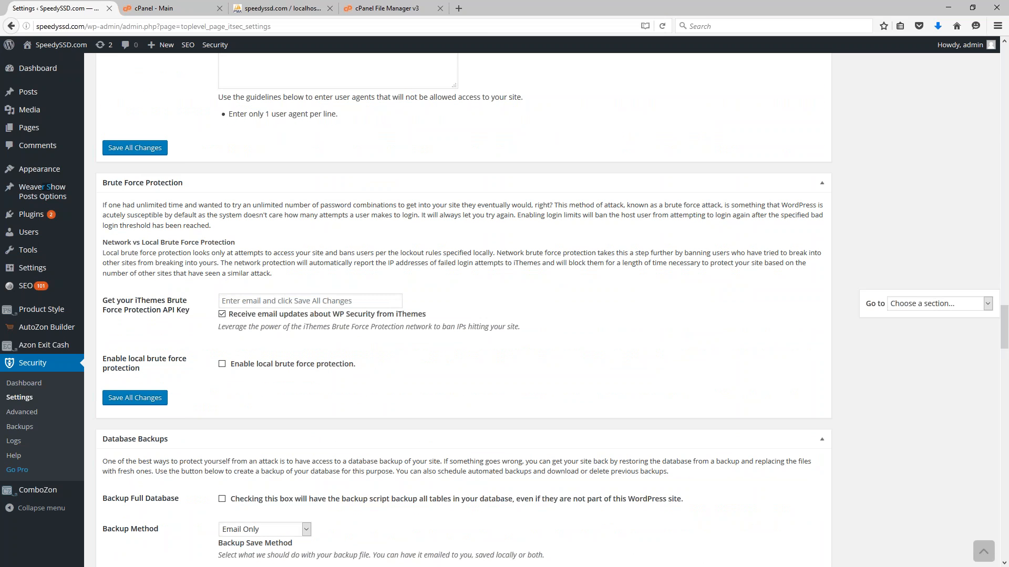
click(222, 315)
click(222, 364)
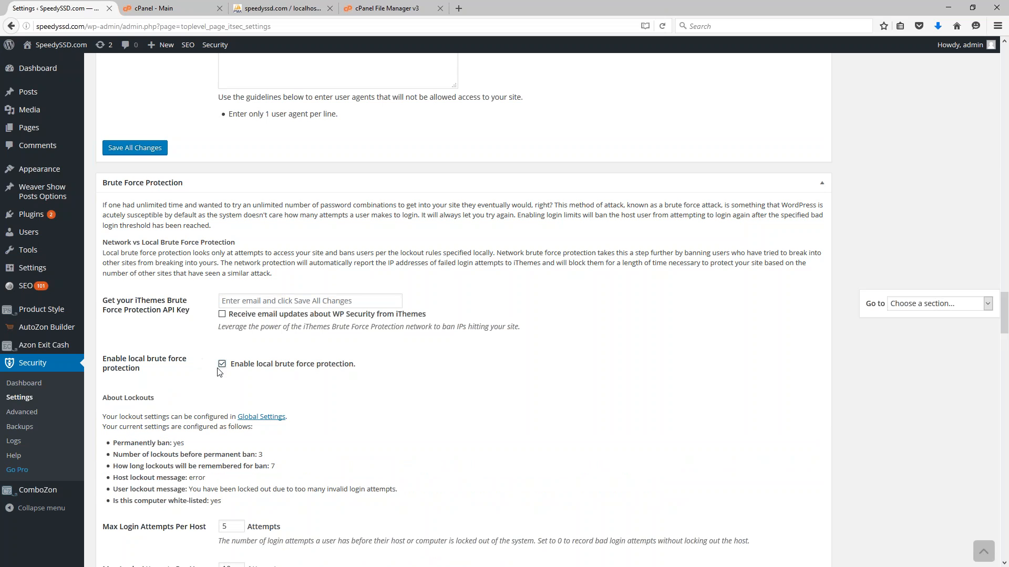
Step: Set Minutes to Remember Bad Login (check period) to 60 in the Brute Force Protection settings
scroll(429, 367, down, 5)
scroll(415, 362, up, 3)
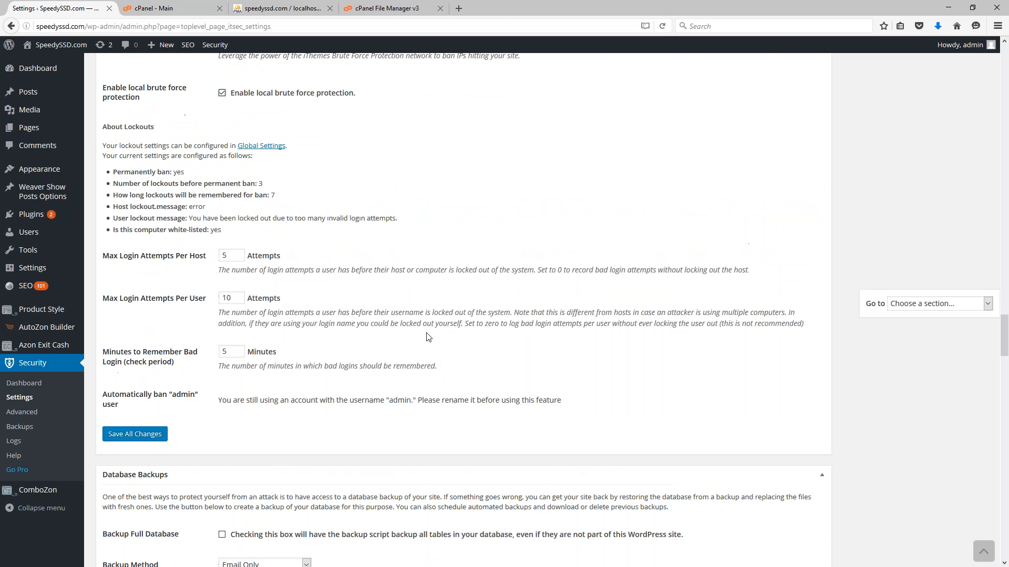
scroll(403, 357, down, 1)
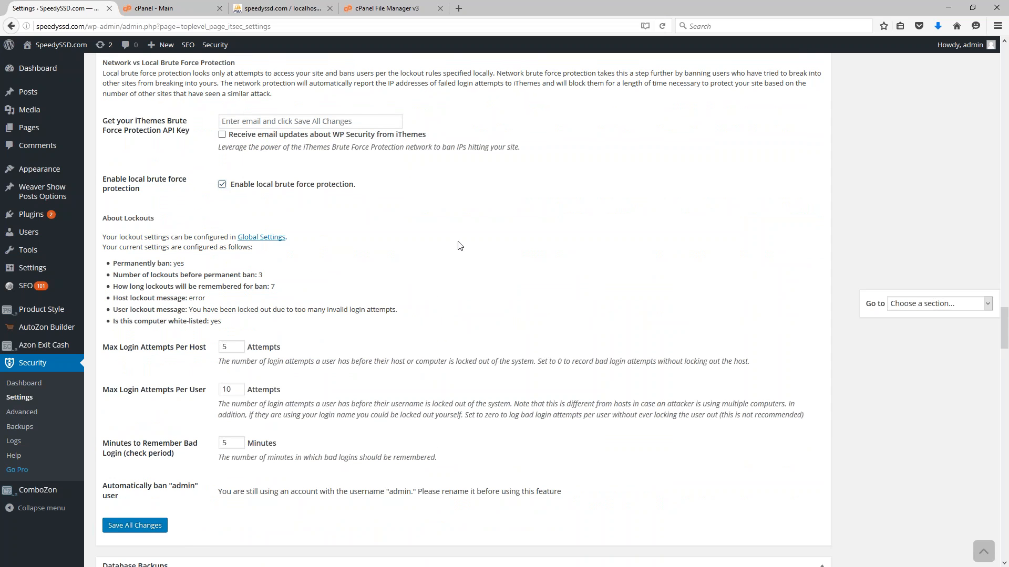
scroll(452, 239, down, 2)
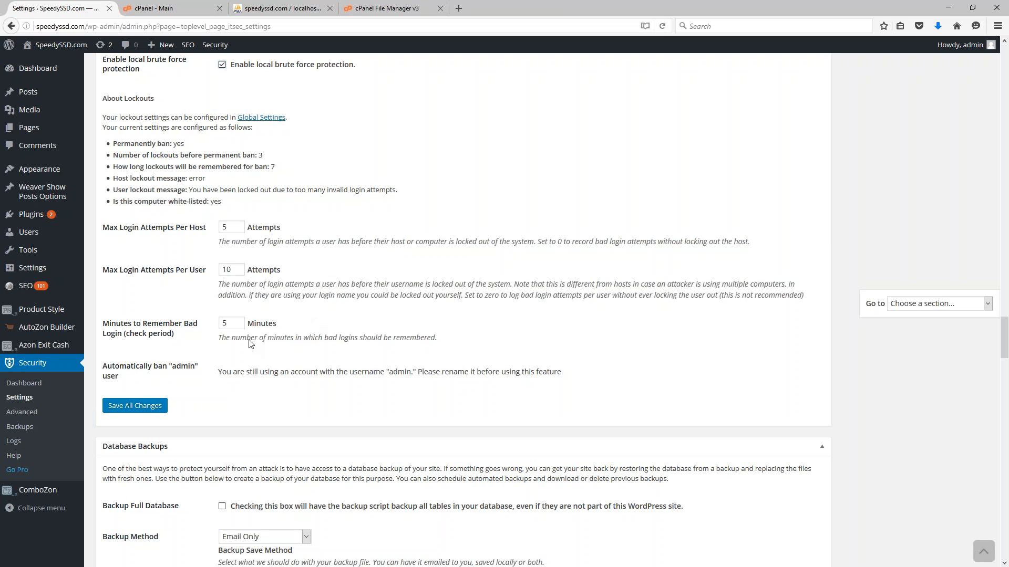
double_click(235, 323)
text(60)
click(288, 322)
scroll(457, 254, down, 4)
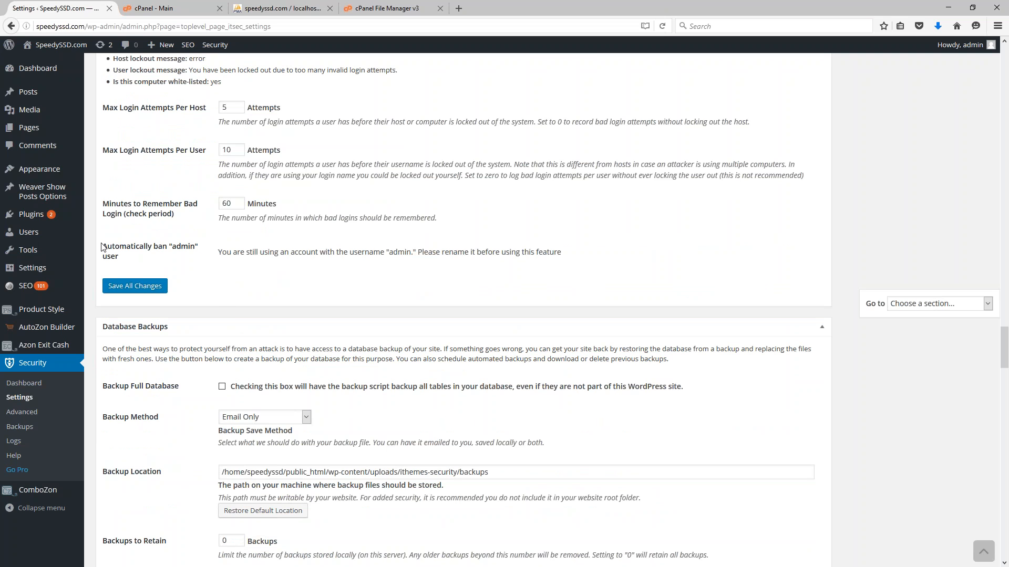
drag(103, 247, 119, 258)
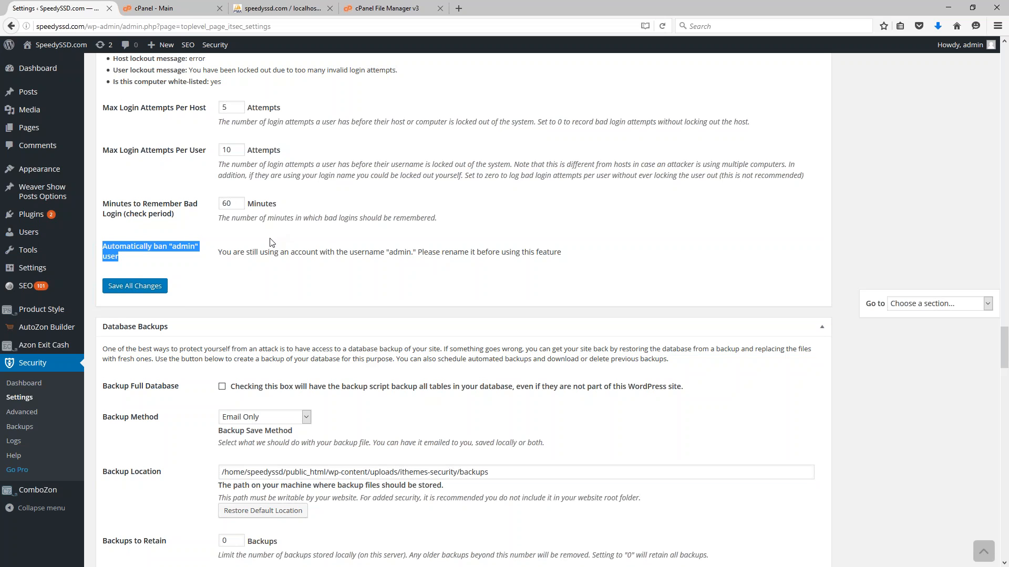
Step: Enable full database backup and choose Email Only as the backup method in the Database Backups settings
scroll(272, 242, down, 6)
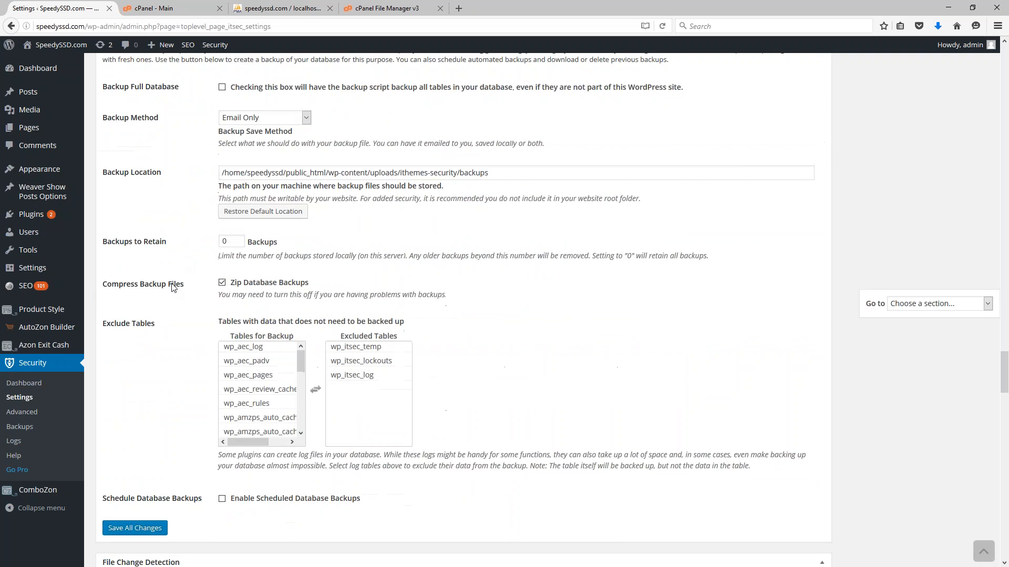
scroll(173, 288, up, 2)
scroll(173, 284, down, 2)
scroll(170, 262, up, 2)
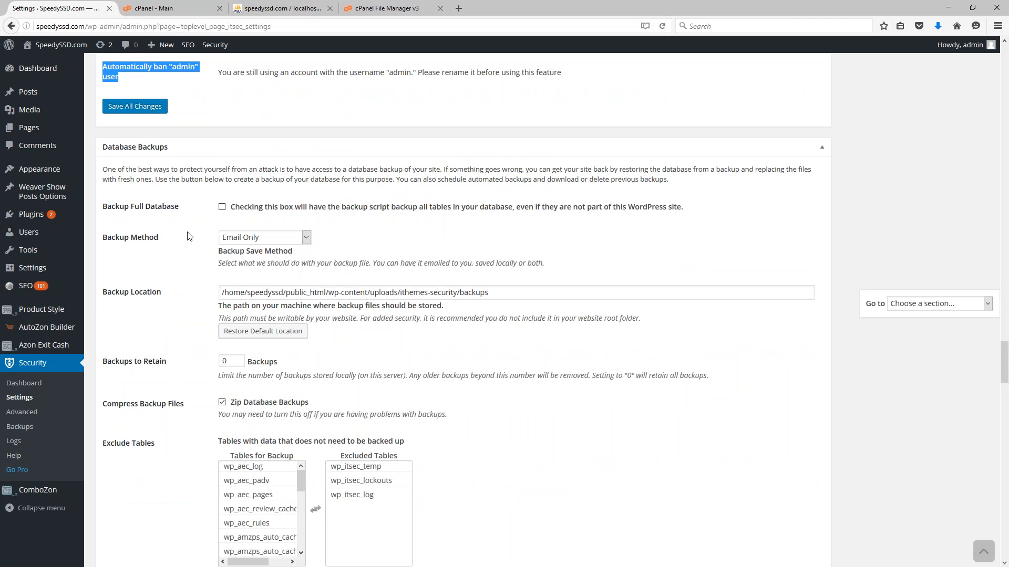
click(222, 208)
click(237, 239)
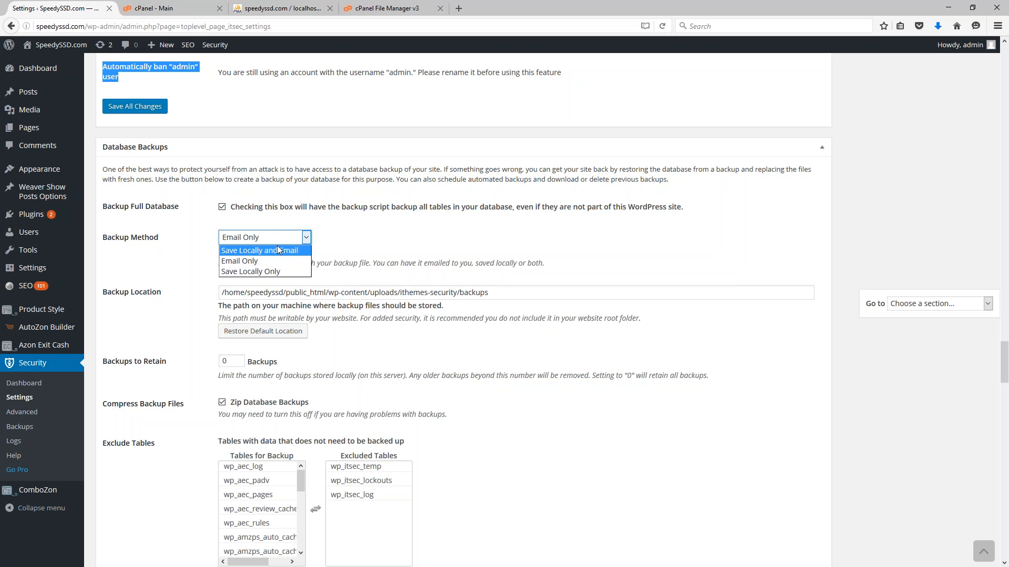
click(247, 261)
click(381, 232)
Step: Examine the Backup Method options, the Backups to Retain rule and the Exclude Tables lists in the Database Backups settings
scroll(380, 231, down, 3)
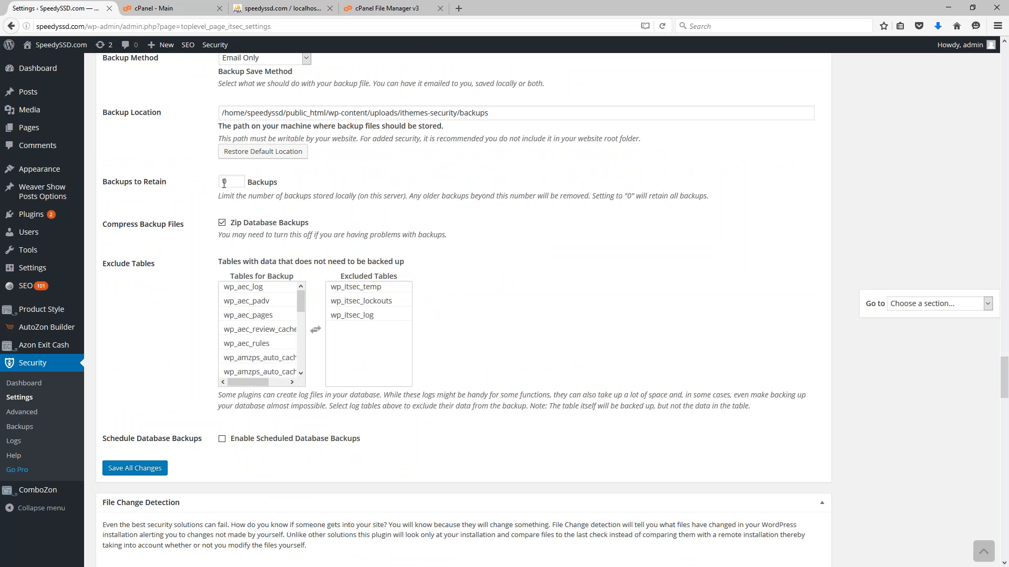
scroll(231, 182, up, 2)
click(234, 178)
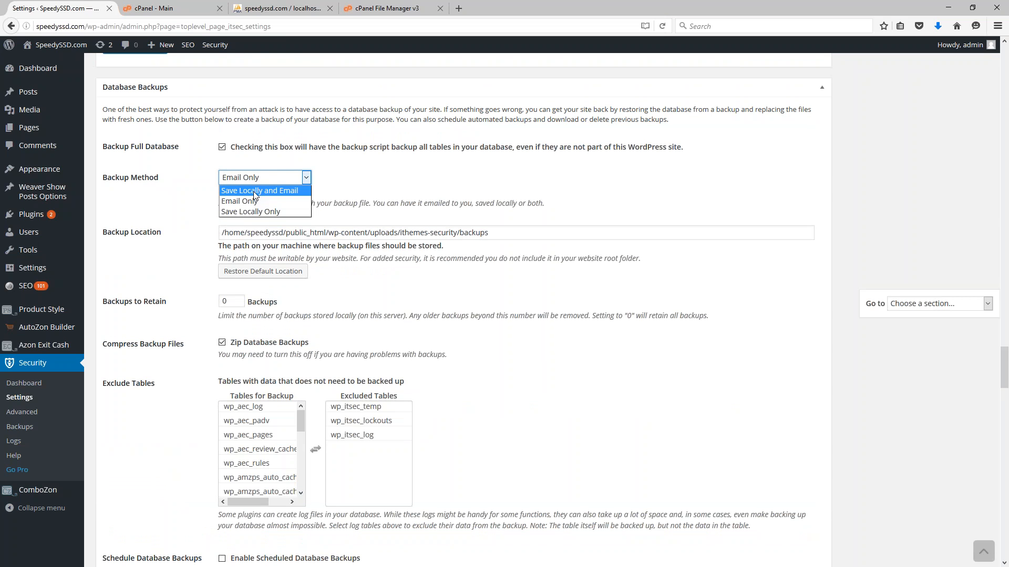
click(228, 149)
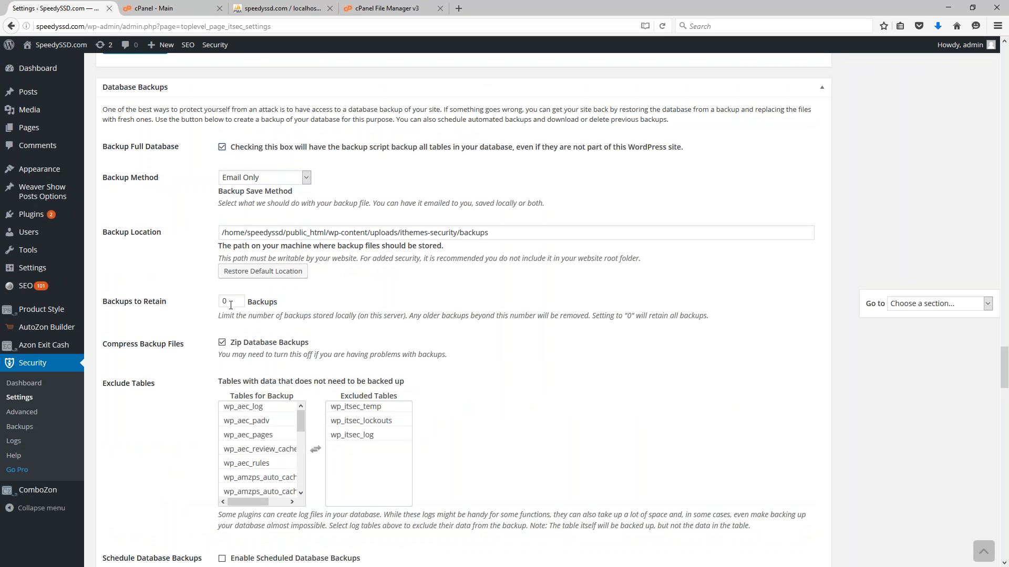
drag(592, 316, 715, 318)
click(247, 407)
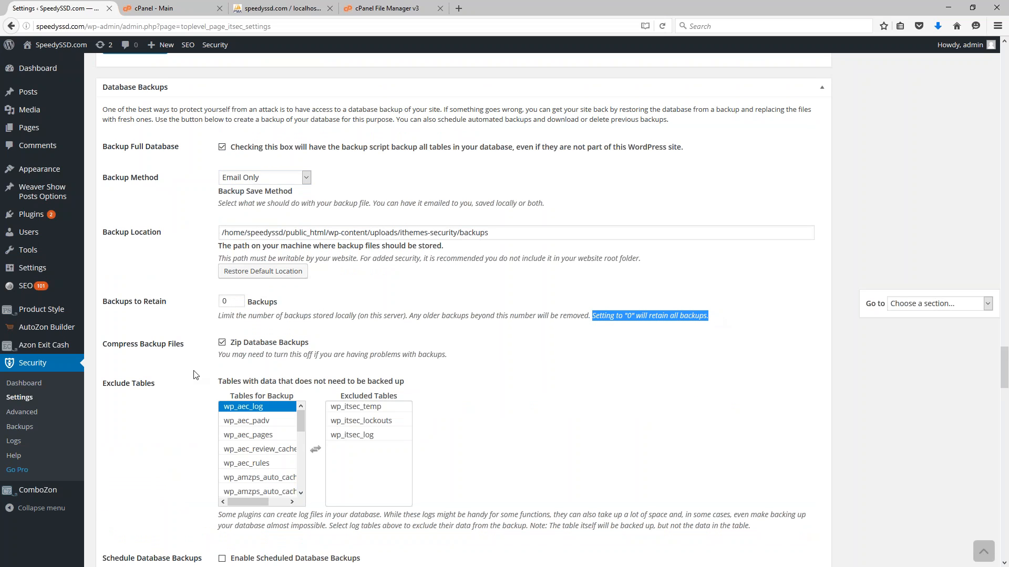
scroll(328, 299, down, 2)
click(329, 301)
click(357, 315)
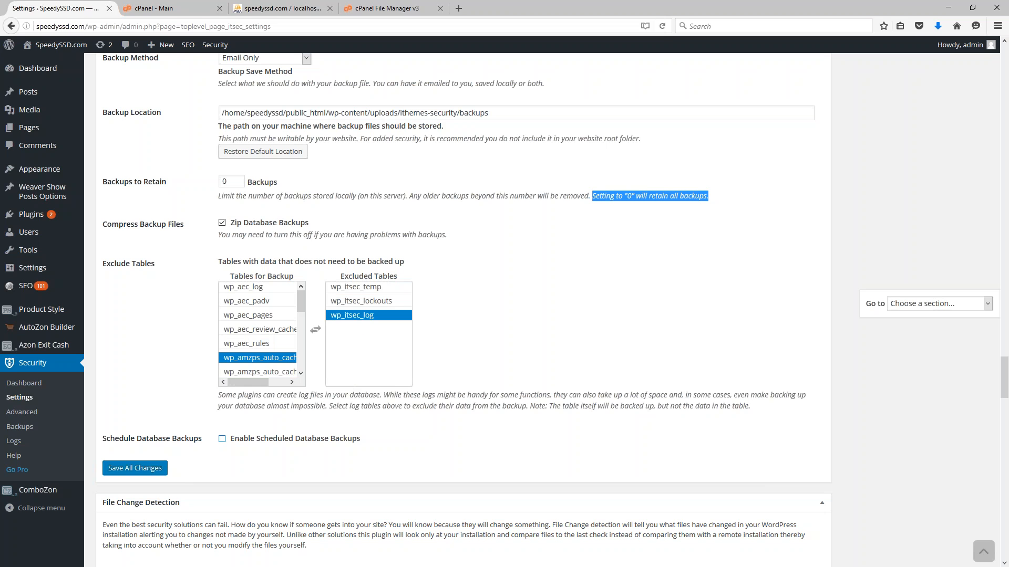
Step: Enable scheduled database backups and set the backup interval to 30 days
click(222, 440)
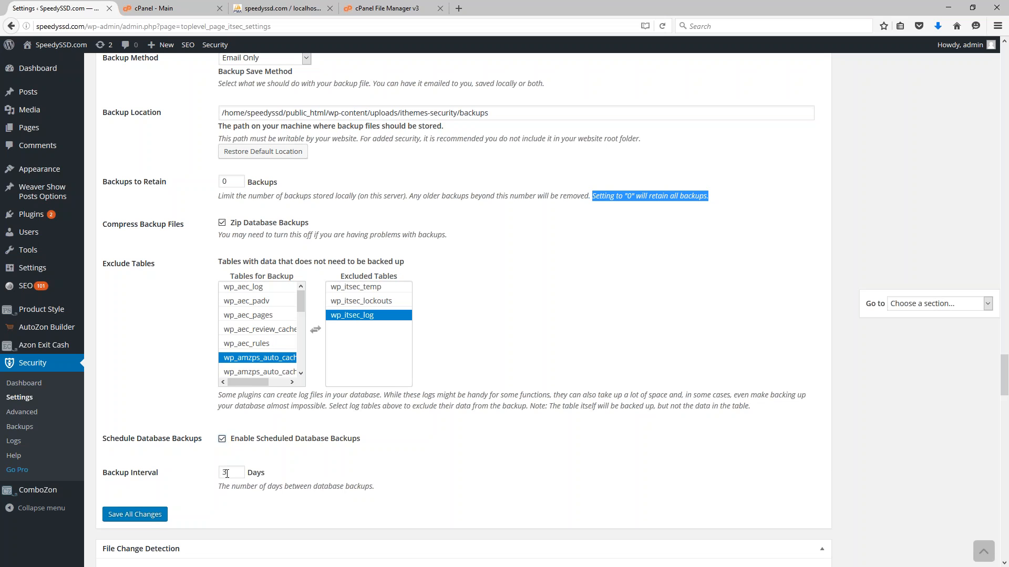
double_click(227, 473)
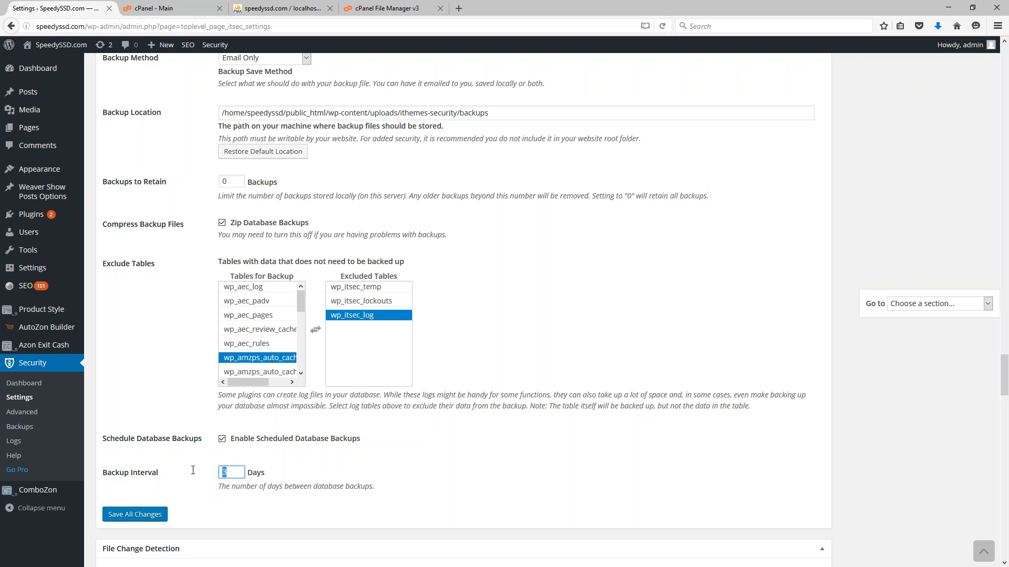
text(1)
double_click(231, 473)
text(30)
Step: Review the File Change Detection, Hide Login Area, Malware Scanning and Secure Socket Layers (SSL) settings
scroll(404, 425, down, 6)
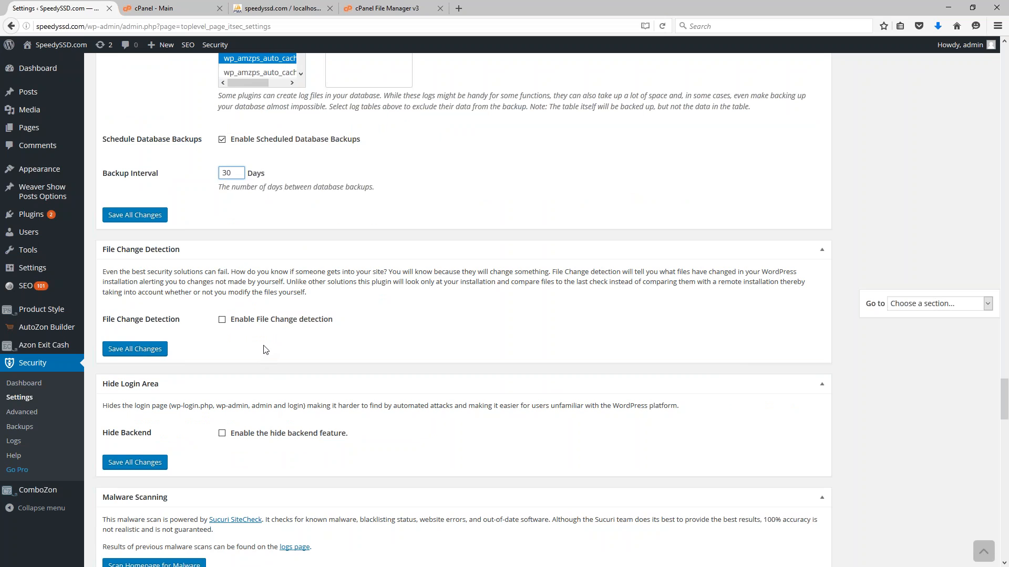
scroll(266, 350, down, 2)
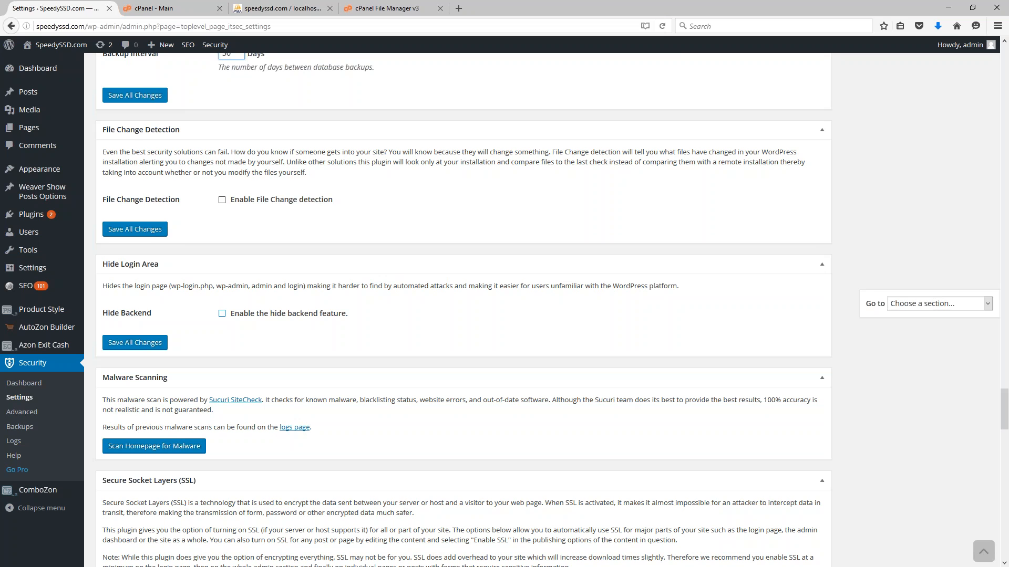
scroll(242, 326, down, 2)
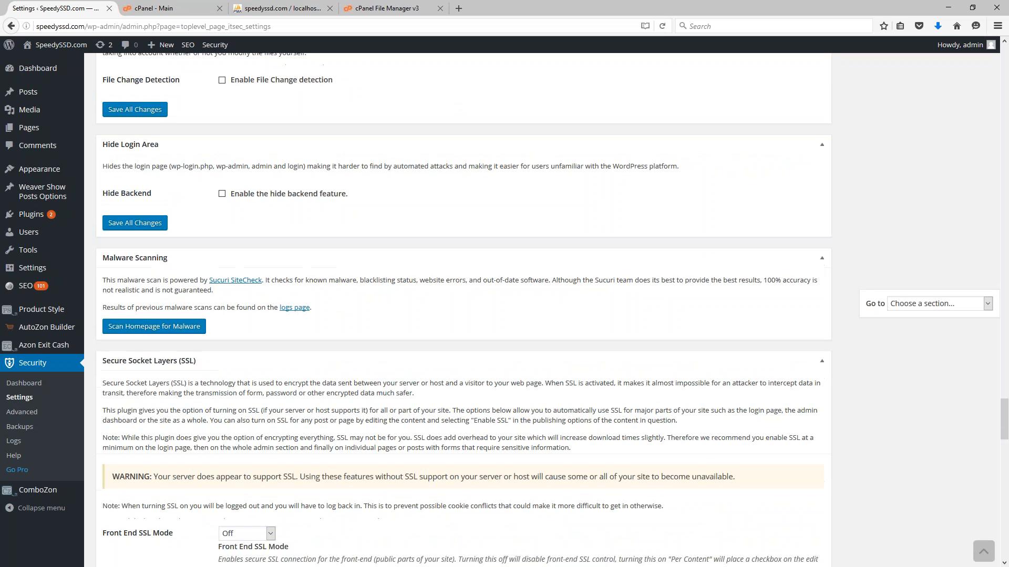
scroll(326, 305, down, 4)
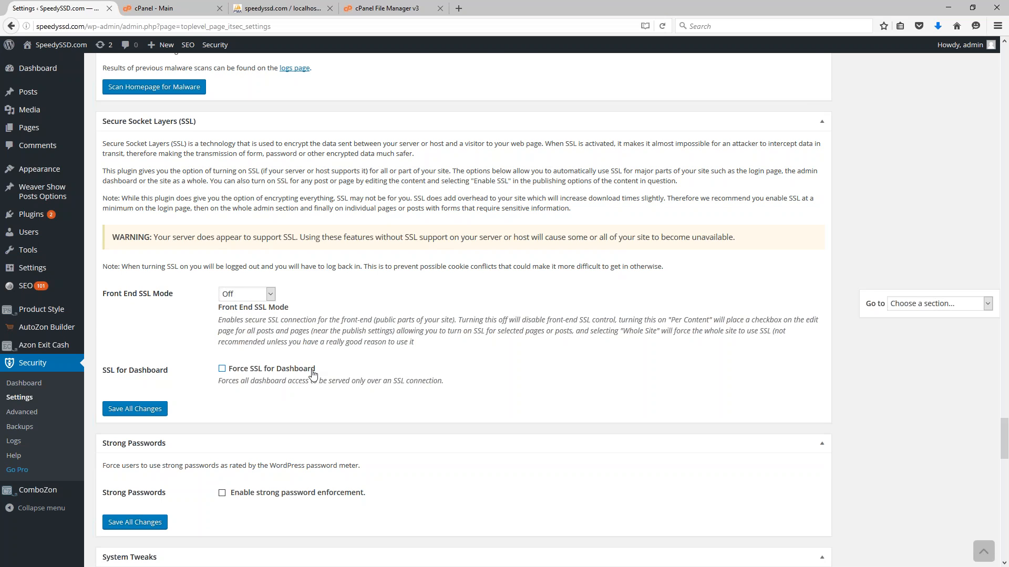
scroll(247, 320, down, 5)
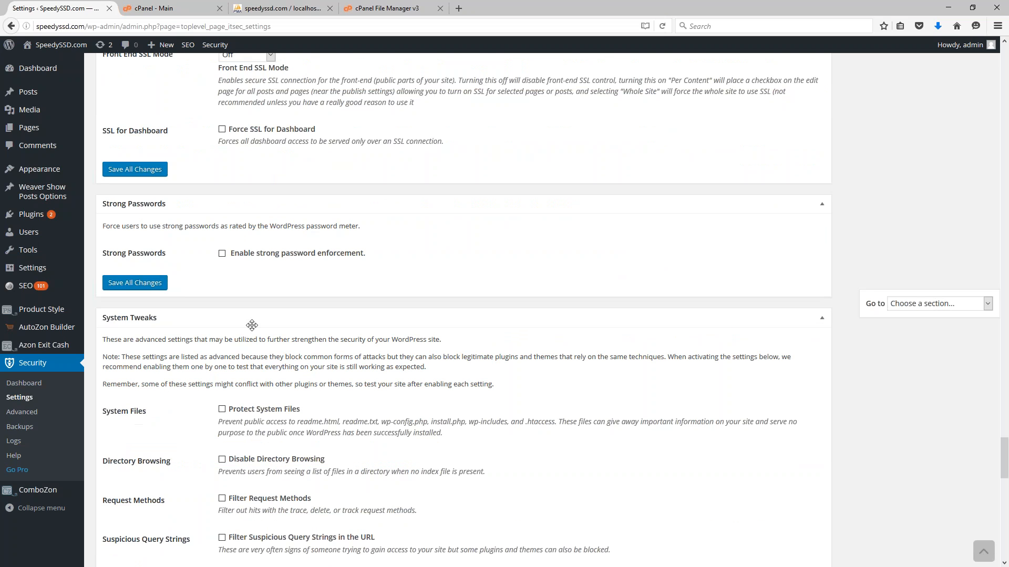
scroll(259, 316, down, 3)
scroll(236, 157, up, 2)
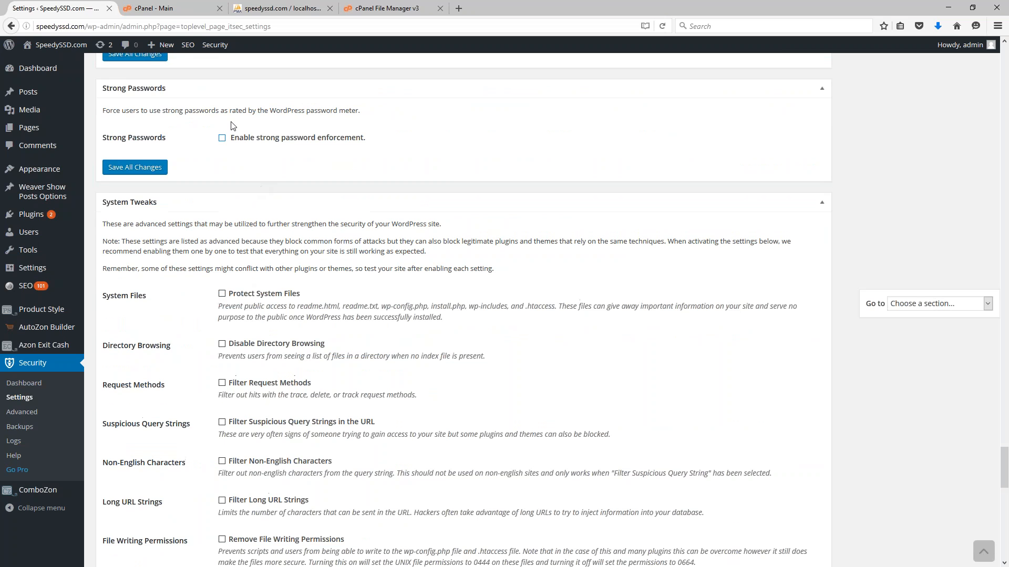
Step: Try strong password enforcement, check the roles available as its minimum, and turn enforcement off again
click(222, 194)
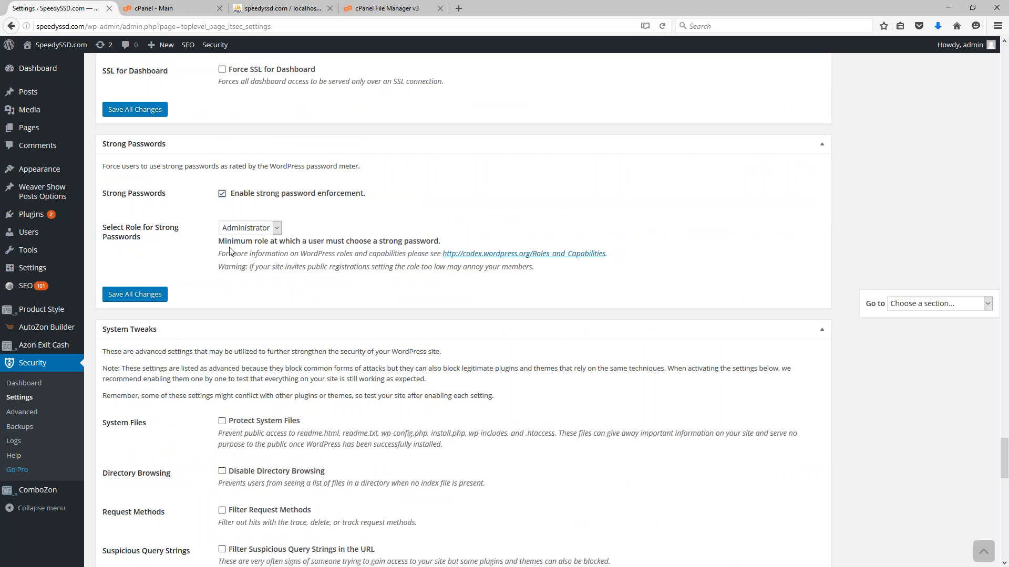
click(241, 229)
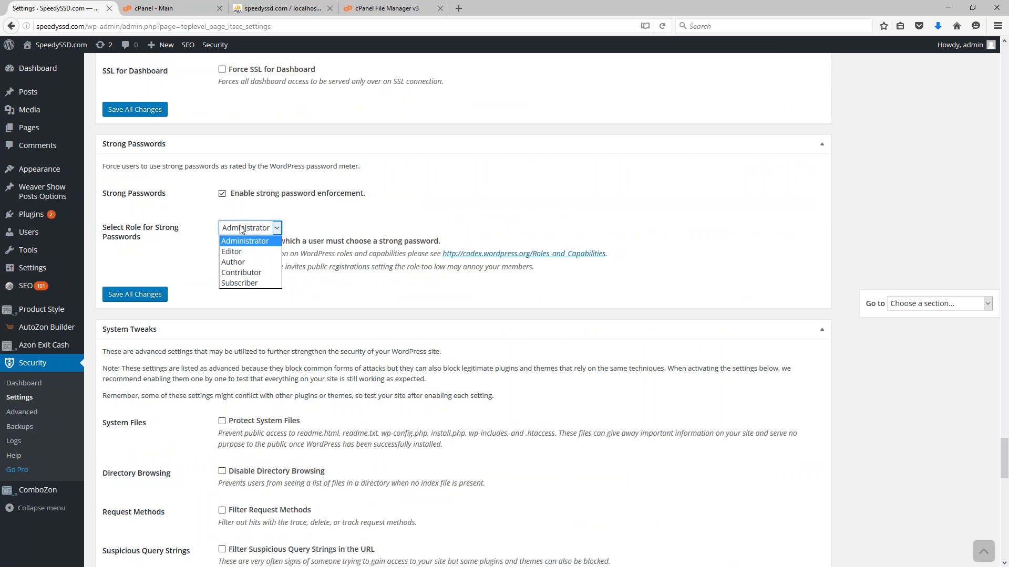
click(242, 230)
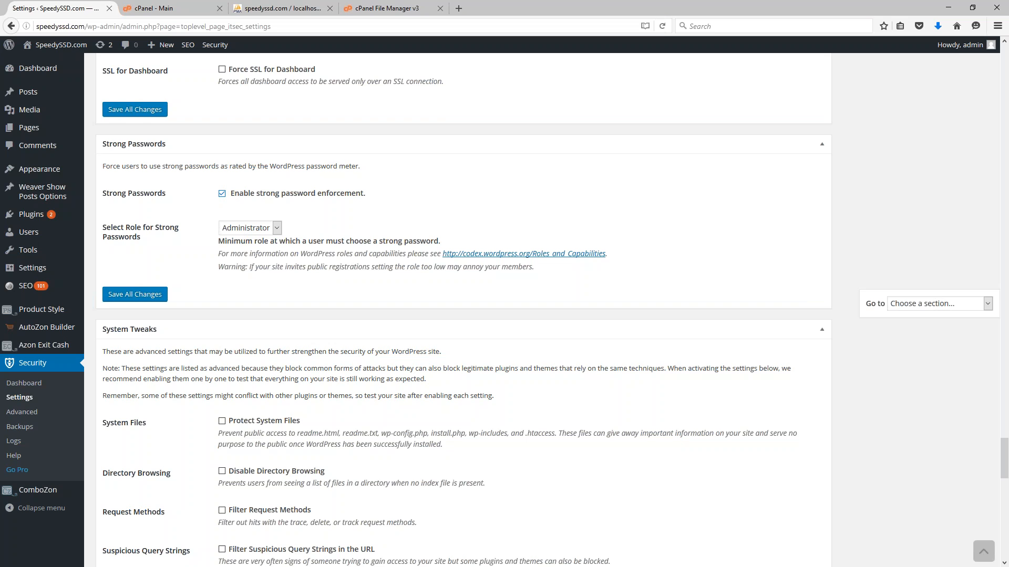
click(221, 194)
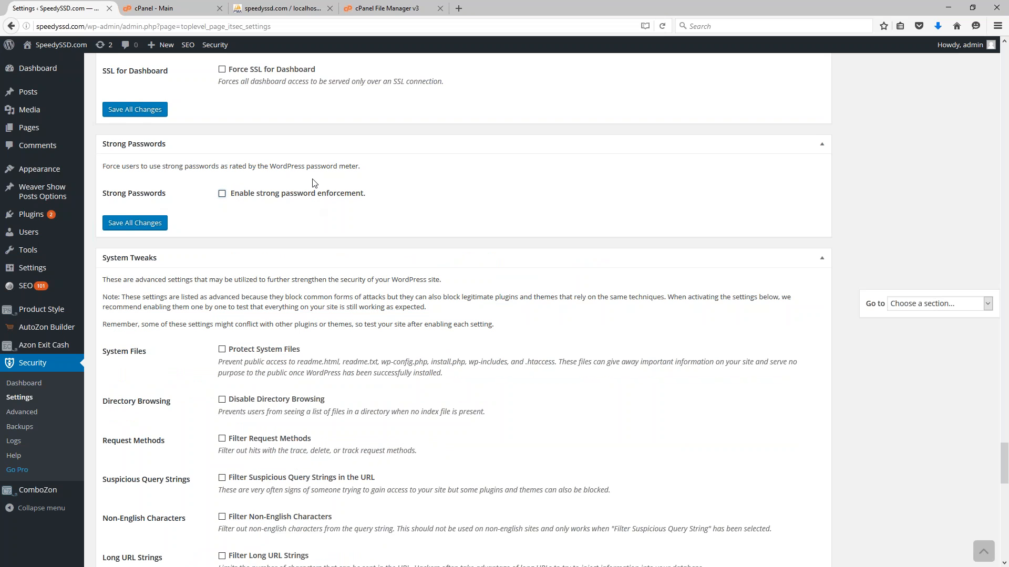
Step: Enable Protect System Files, Disable Directory Browsing and Disable PHP in Uploads in the System Tweaks settings
scroll(314, 188, down, 2)
scroll(313, 188, down, 3)
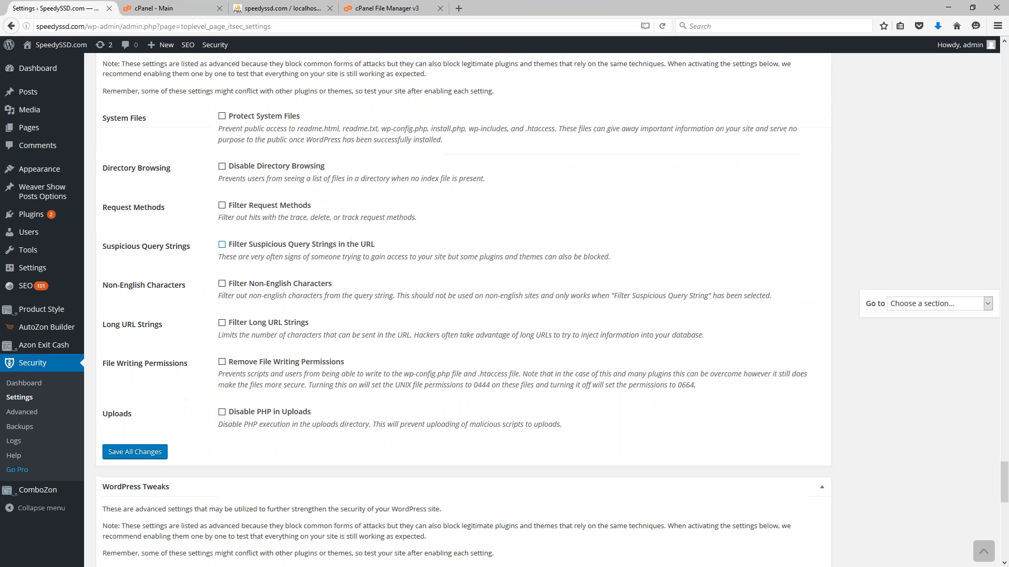
scroll(371, 272, up, 2)
scroll(371, 272, down, 1)
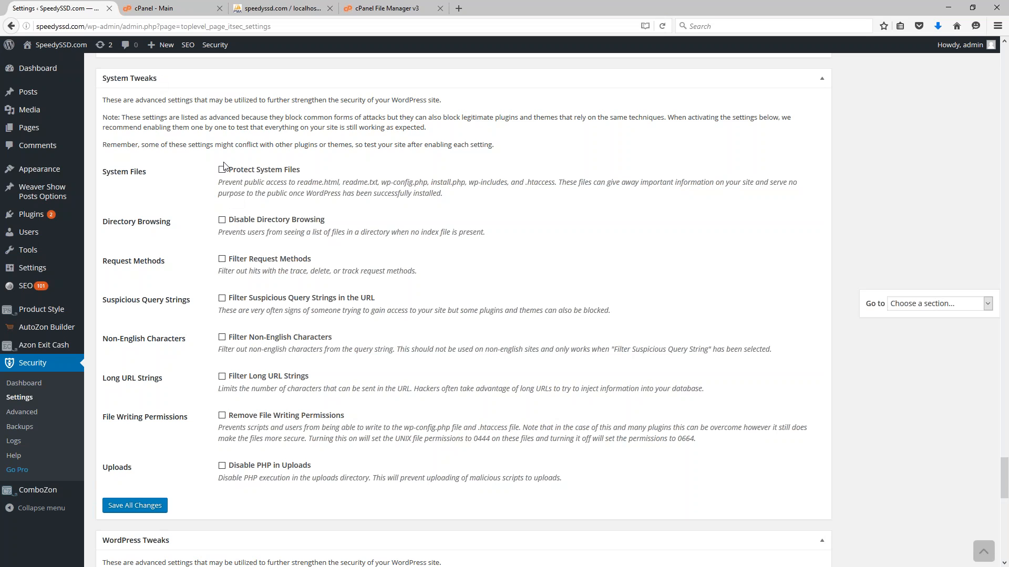
click(222, 169)
click(222, 221)
click(221, 467)
Step: Enable removal of the Windows Live Writer header and the RSD (Really Simple Discovery) header in the WordPress Tweaks settings
scroll(223, 469, down, 3)
scroll(331, 334, down, 6)
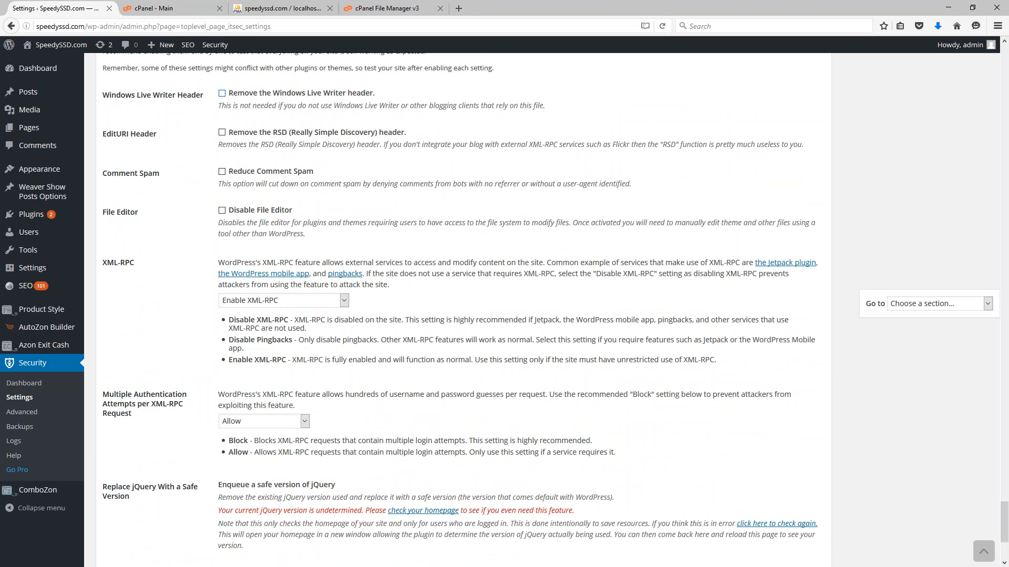
click(222, 93)
click(222, 133)
scroll(341, 301, down, 1)
scroll(211, 221, up, 7)
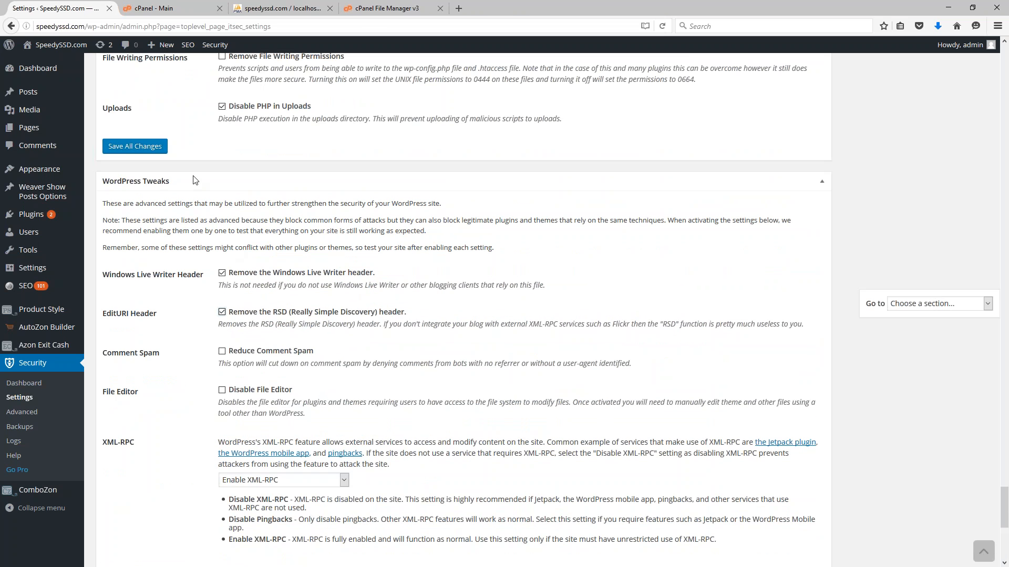
Step: Set XML-RPC to Disable XML-RPC (recommended) and Multiple Authentication Attempts per XML-RPC Request to Block (recommended)
scroll(411, 280, down, 3)
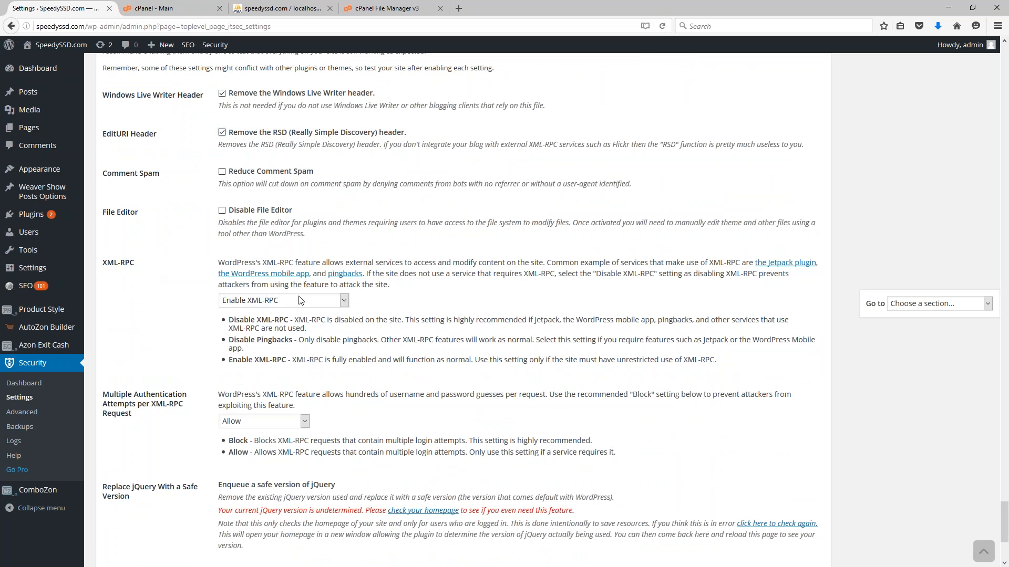
click(280, 301)
click(267, 310)
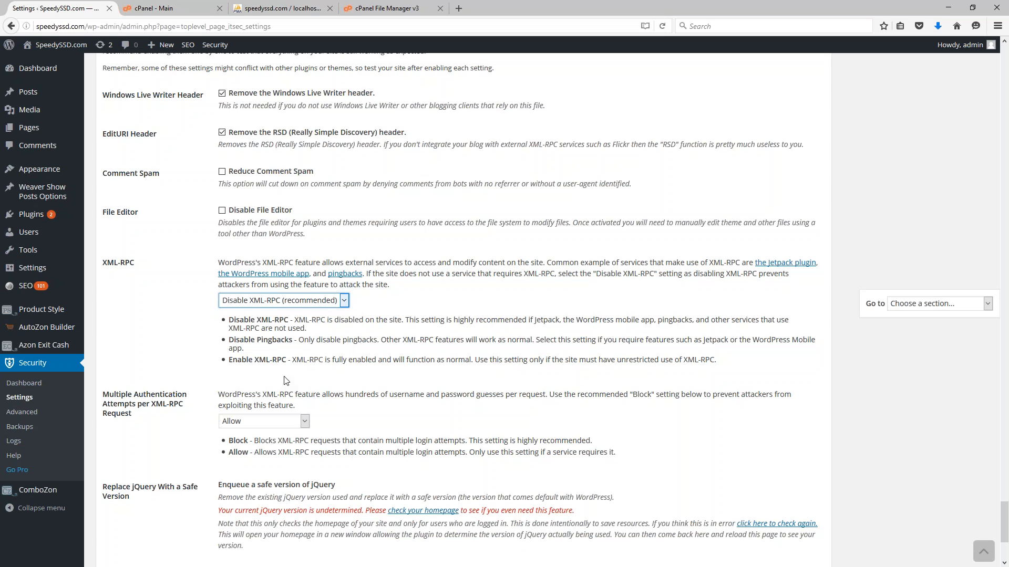
click(244, 421)
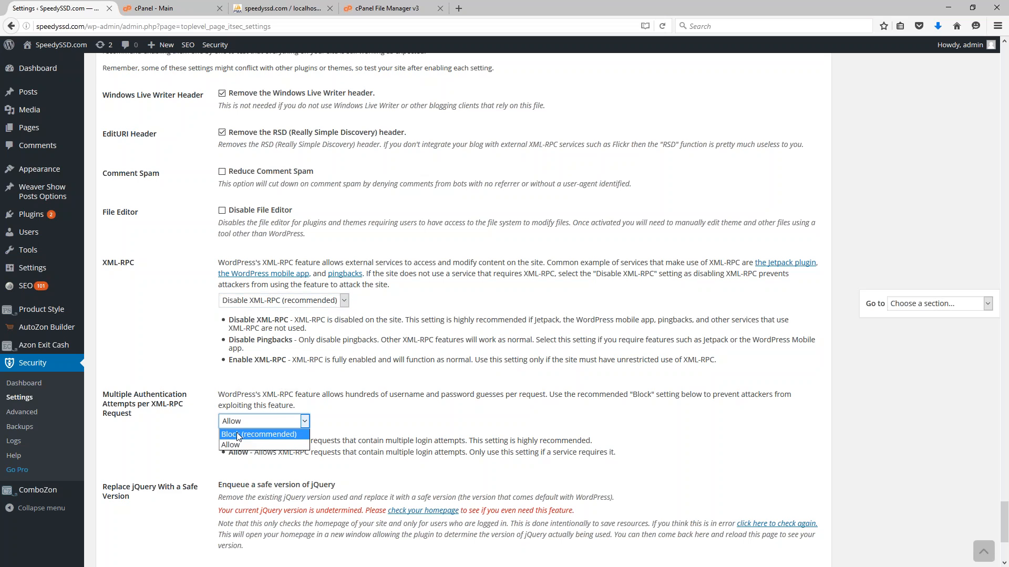
click(238, 433)
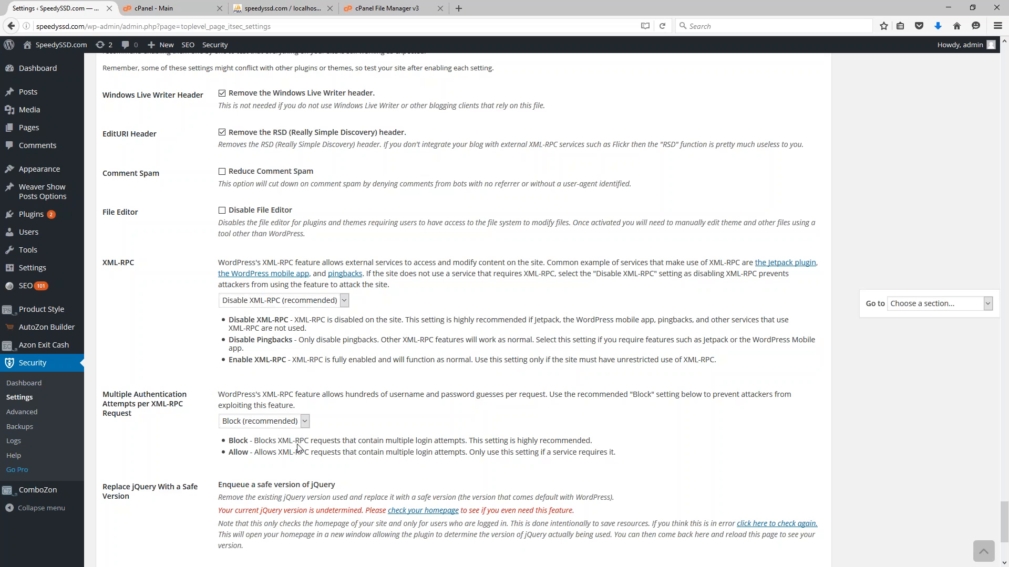
click(268, 300)
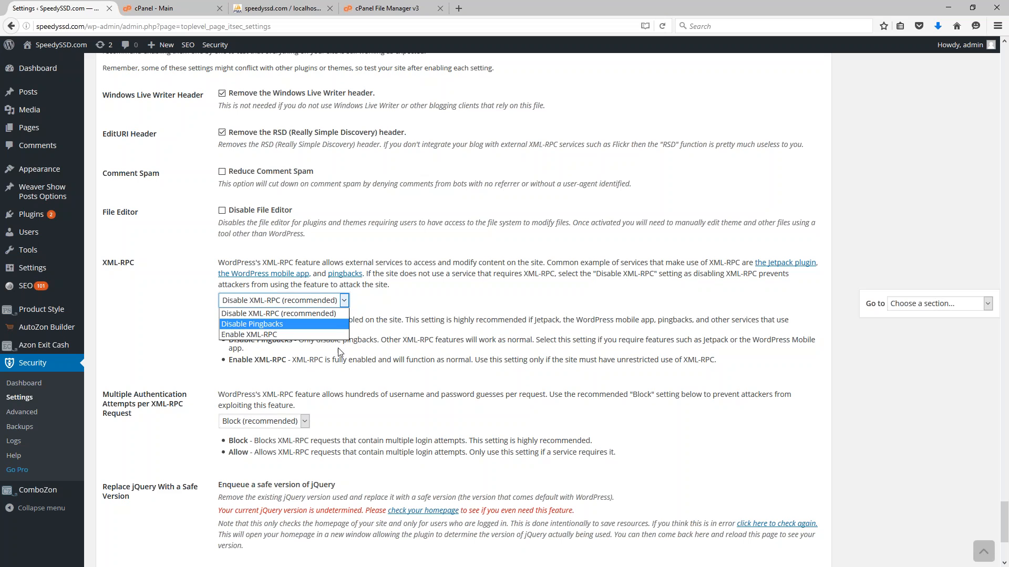
click(475, 357)
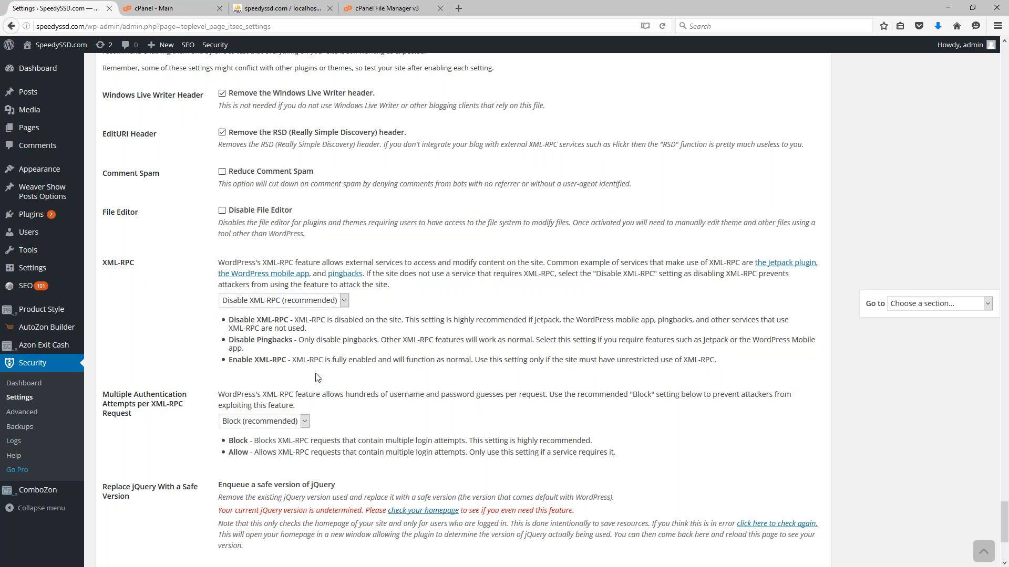
Step: Disable author pages for users whose post count is 0, and save all the security settings
scroll(346, 329, down, 1)
scroll(346, 329, down, 3)
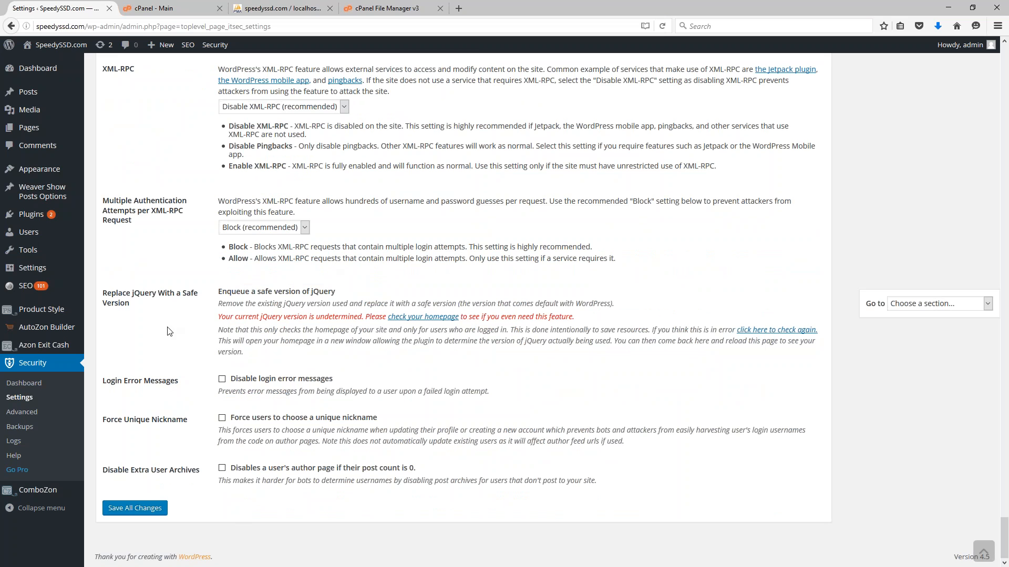
click(222, 471)
click(121, 509)
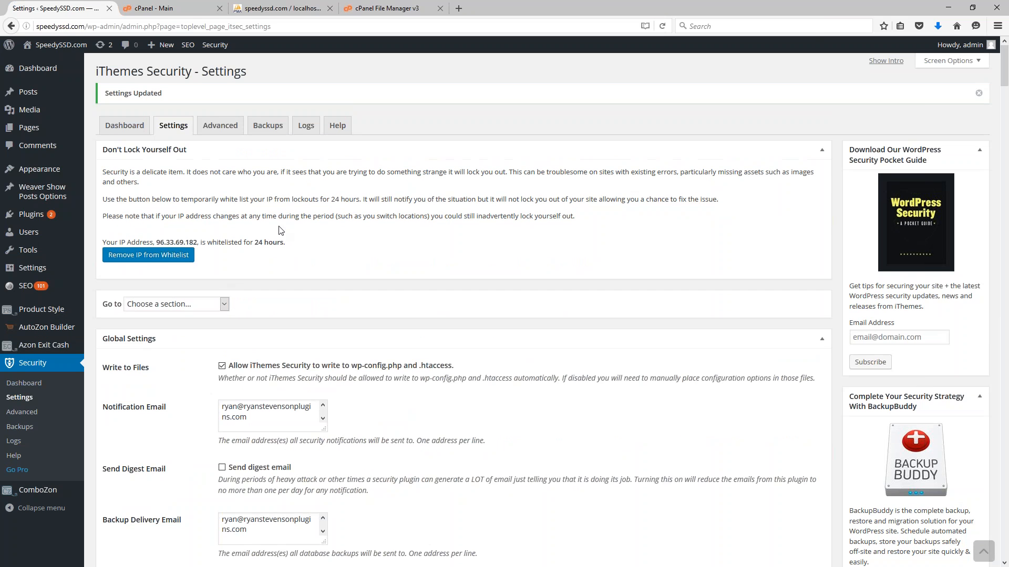
Step: In the plugin's Advanced settings, enable changing the admin user, enter Admin91328 as the new username and enable Change User ID 1
click(215, 128)
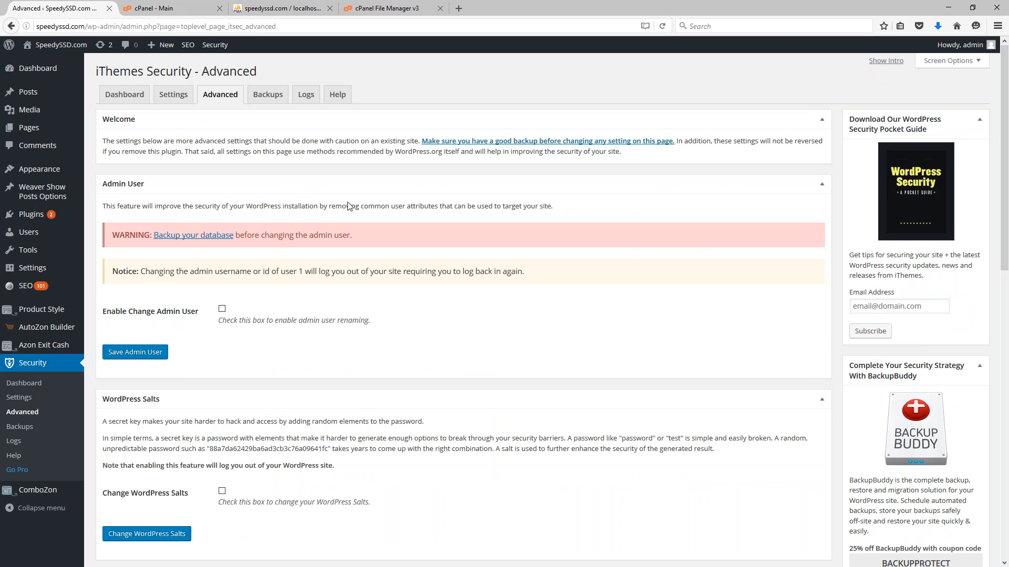
scroll(346, 205, down, 2)
scroll(348, 202, up, 2)
scroll(283, 236, down, 1)
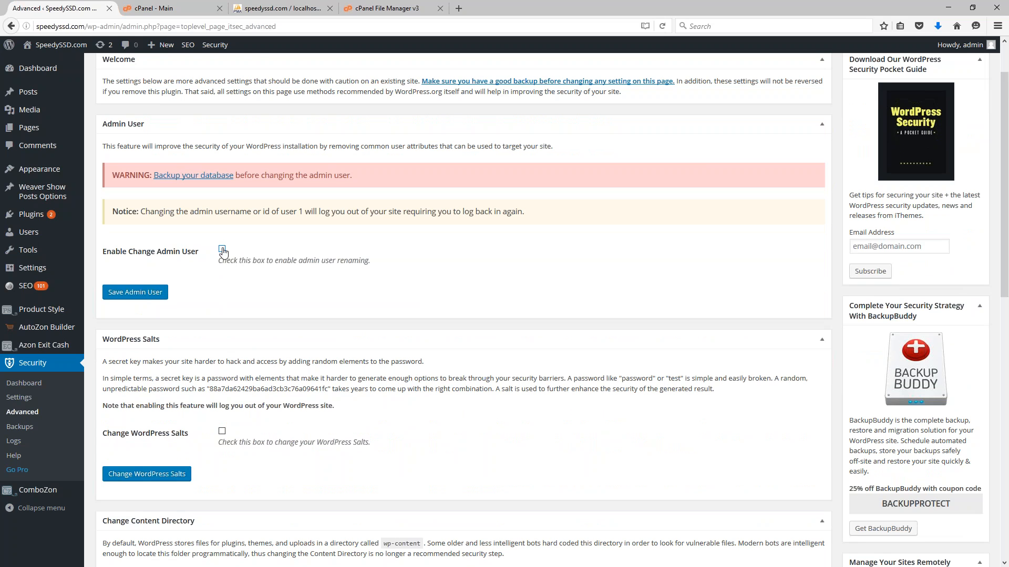
click(222, 250)
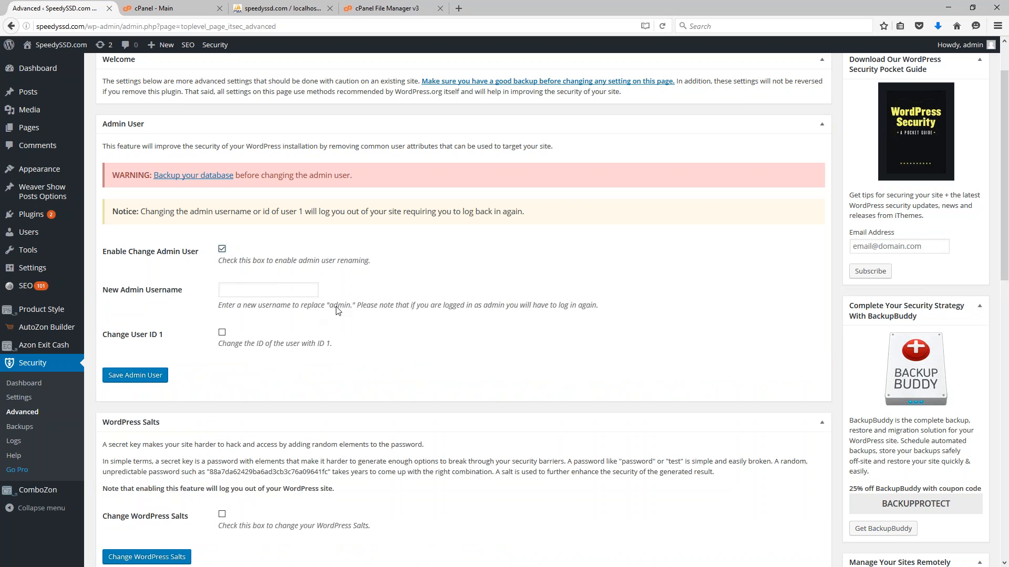
click(228, 288)
text(Admin91328)
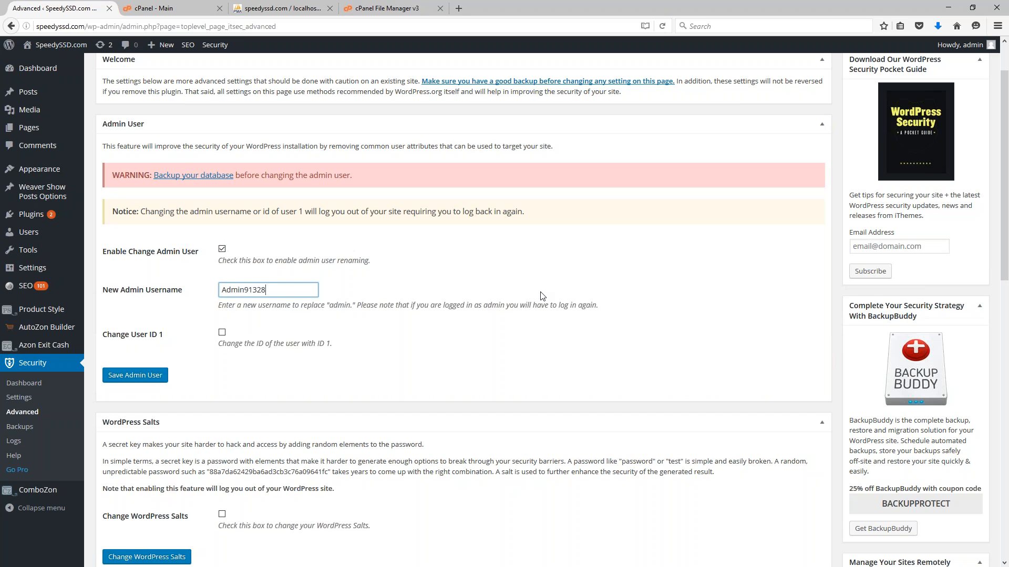
click(222, 333)
Step: Replace the word Admin in the new admin username with a first name, keeping the digits after it
drag(223, 292, 245, 291)
text(Ryan)
drag(265, 292, 204, 290)
Step: Enable Change WordPress Salts, and check the wp-config.php file in the cPanel File Manager
scroll(258, 346, down, 5)
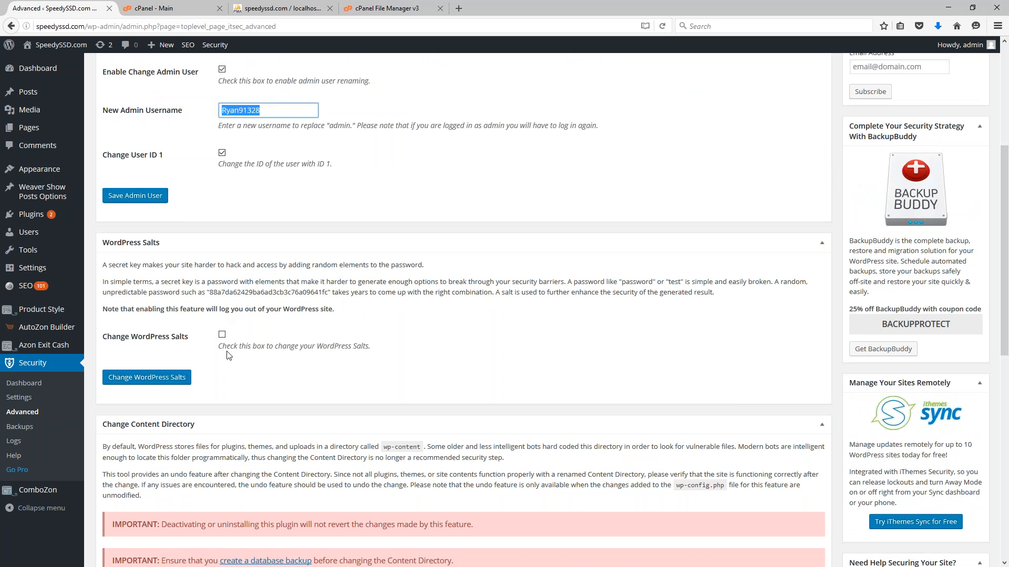
click(222, 336)
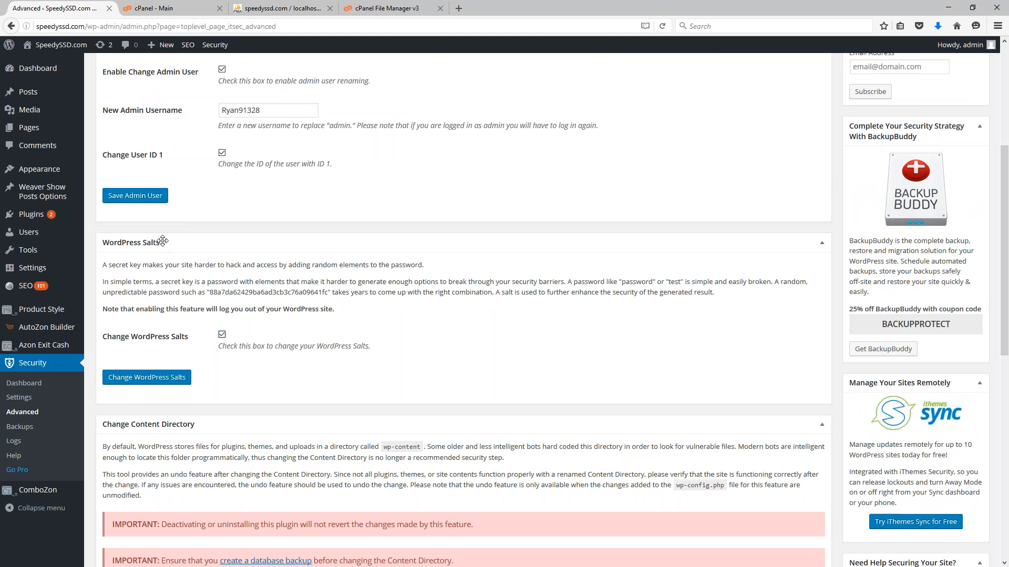
click(381, 7)
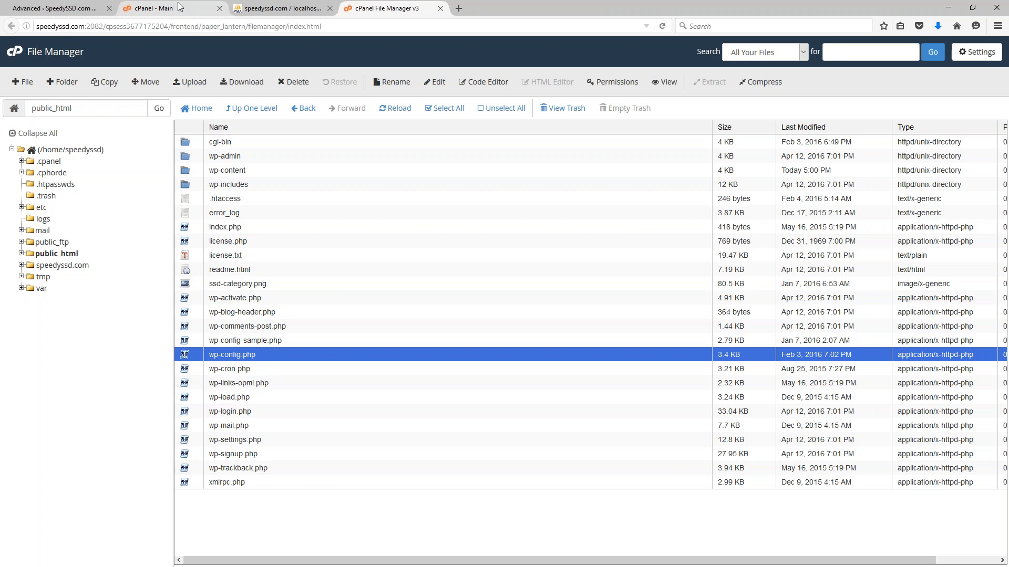
click(63, 9)
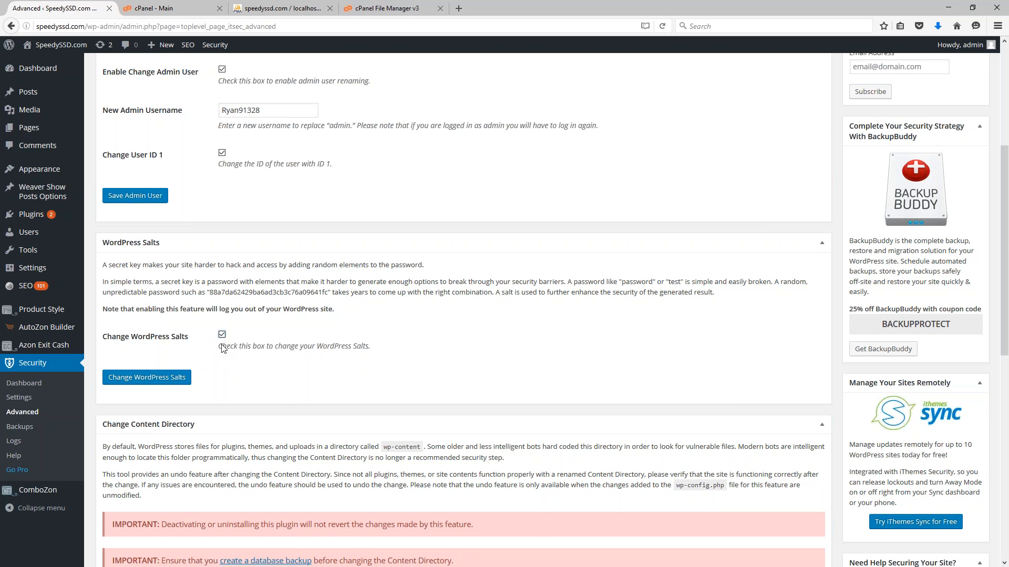
Step: Examine the Change Content Directory warnings and the Change Database Prefix settings
scroll(269, 357, down, 4)
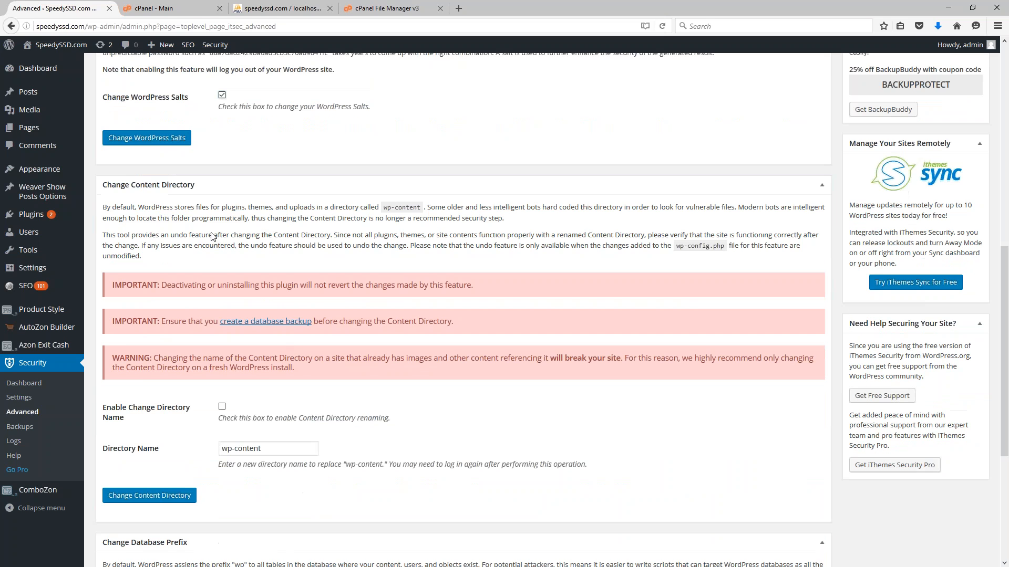
scroll(210, 247, down, 2)
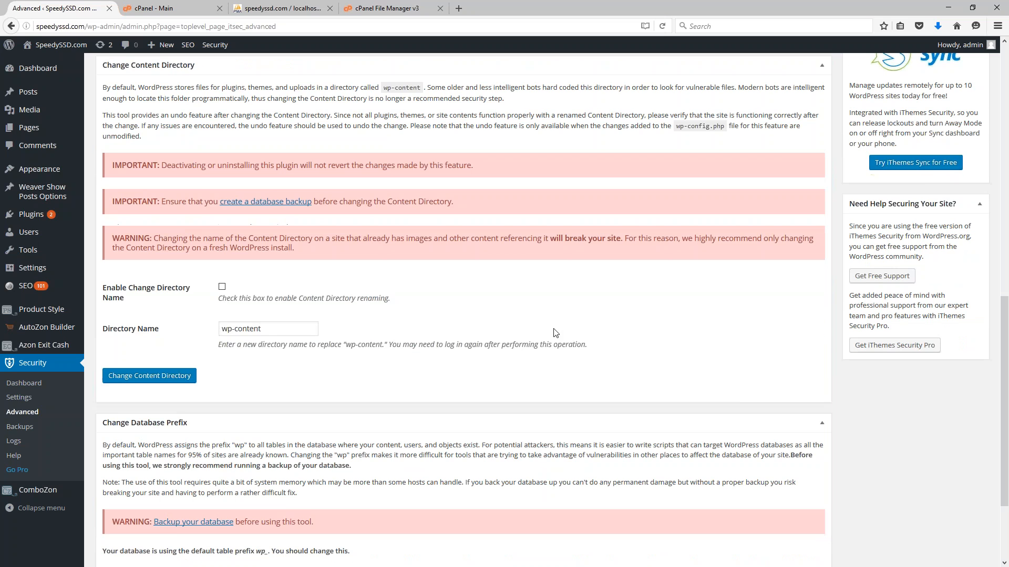
scroll(231, 253, up, 2)
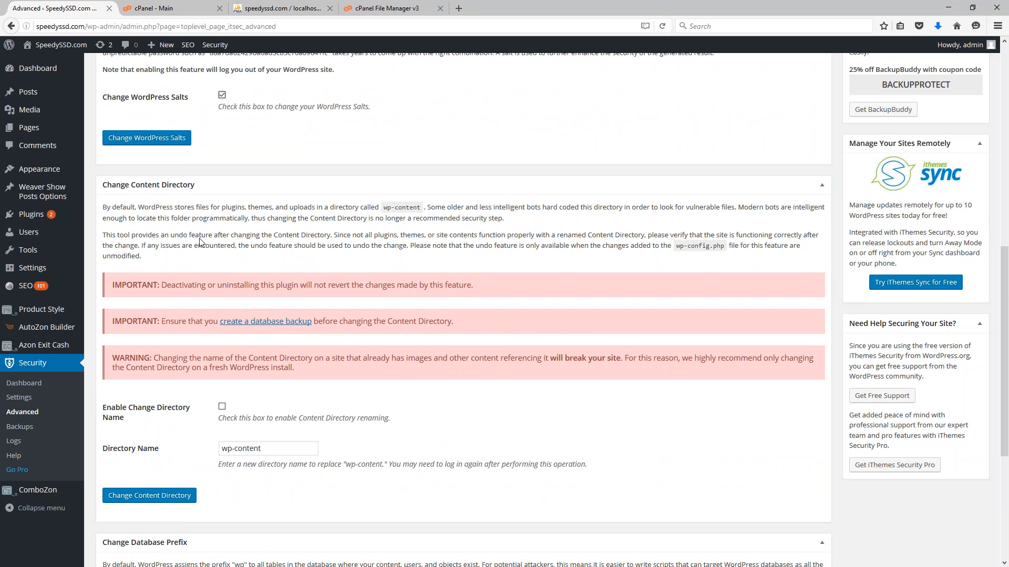
scroll(201, 242, down, 2)
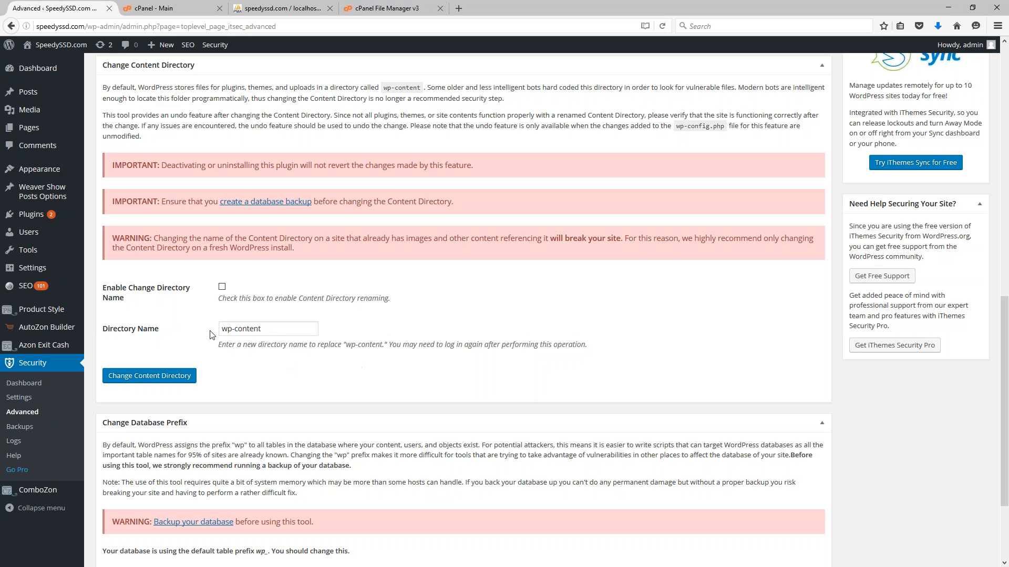
scroll(493, 305, down, 3)
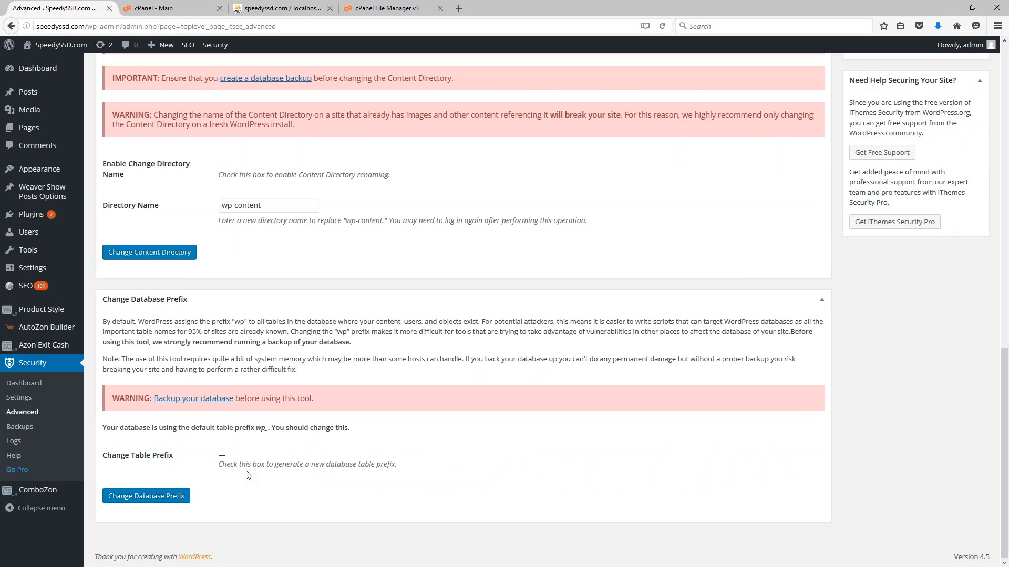
Step: Check the default table prefix wp_ against the table names of the speedyss_wrdp20 database in phpMyAdmin
right_click(242, 438)
click(252, 420)
drag(256, 428, 268, 435)
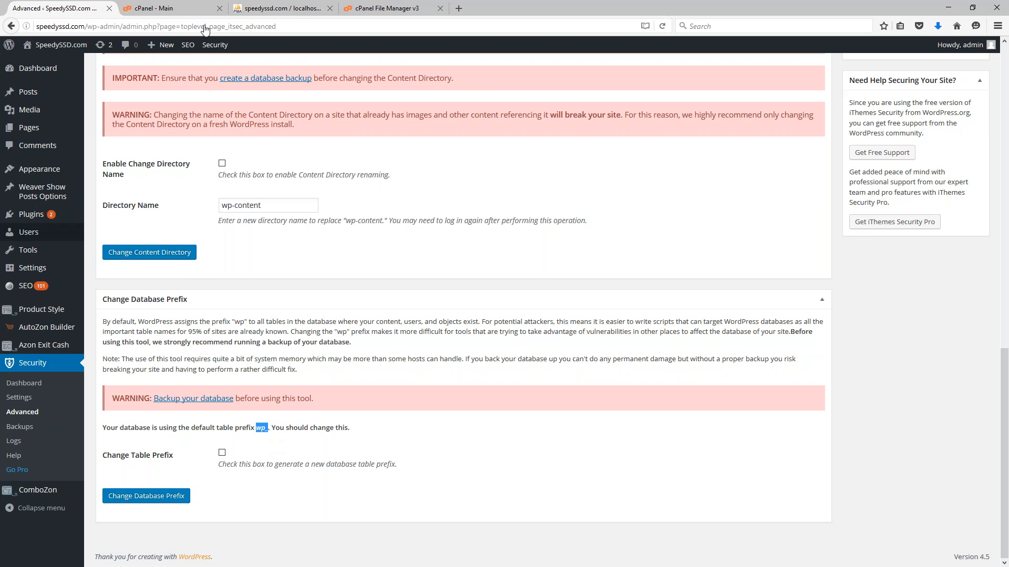
click(279, 8)
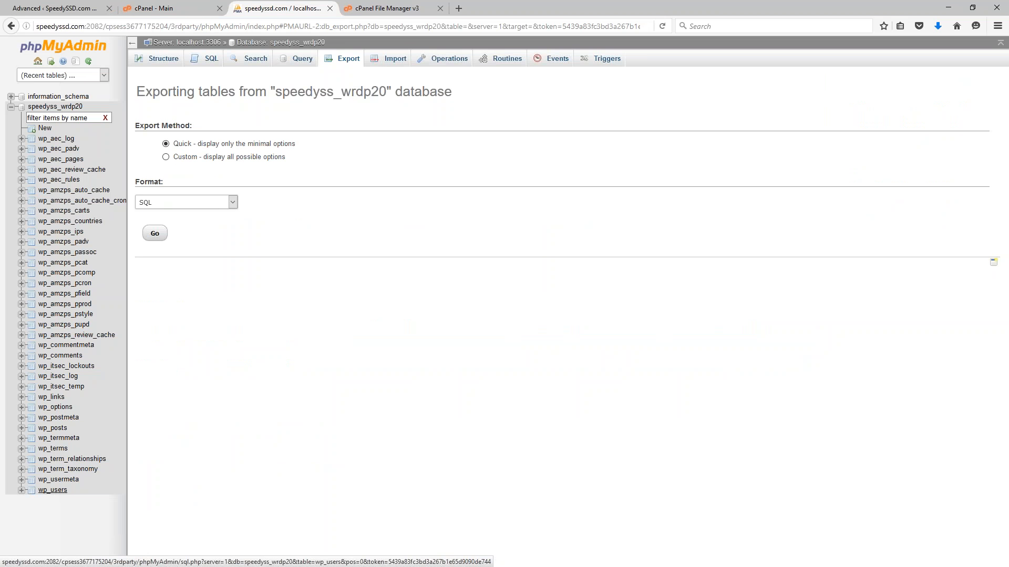
click(386, 8)
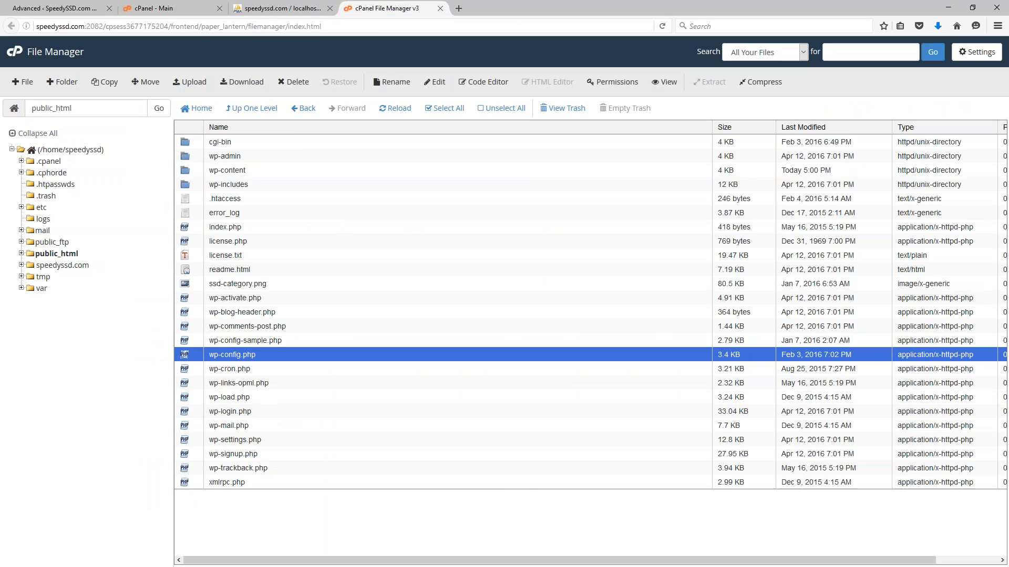
click(158, 8)
click(56, 8)
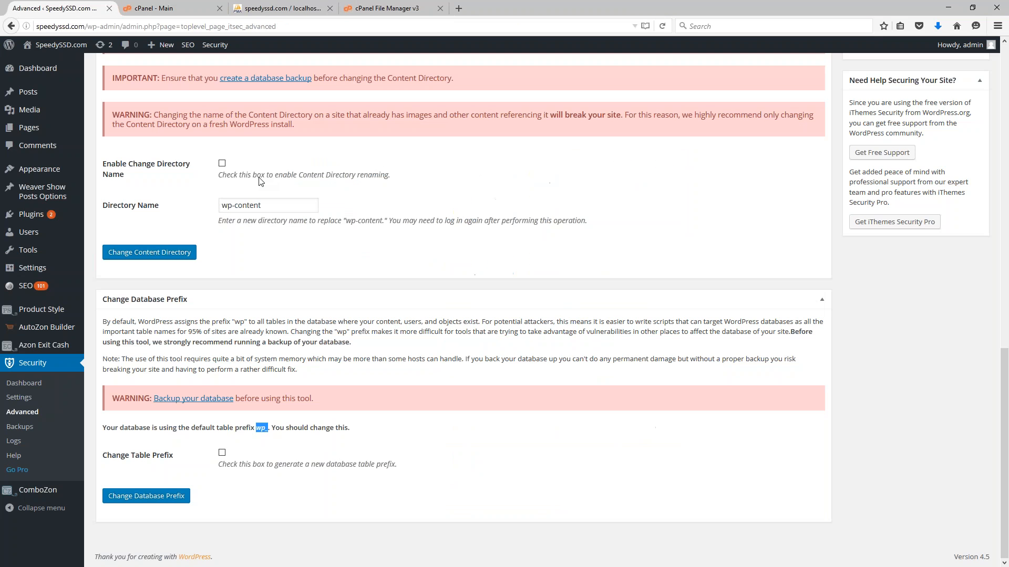
Step: Enable Change Table Prefix and apply the database prefix change
click(222, 454)
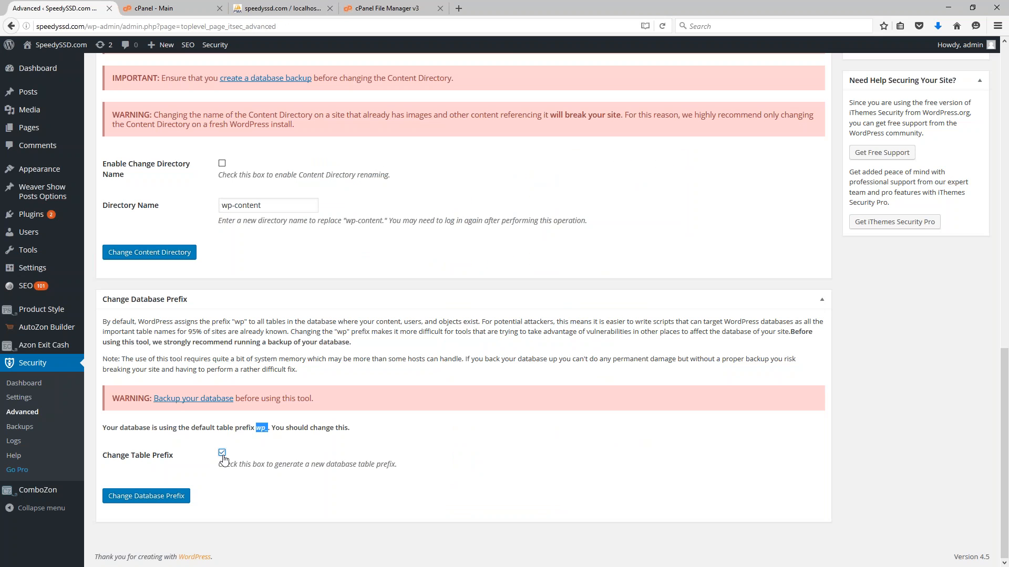
click(388, 434)
click(138, 504)
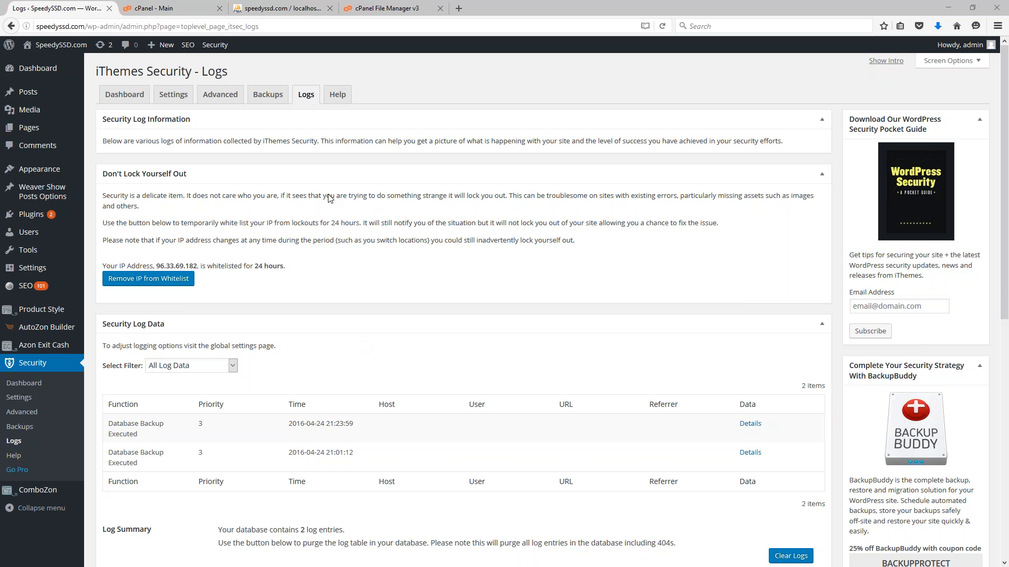
Step: Review the plugin's security log data and check the Admin User section of the Advanced settings
scroll(329, 197, down, 3)
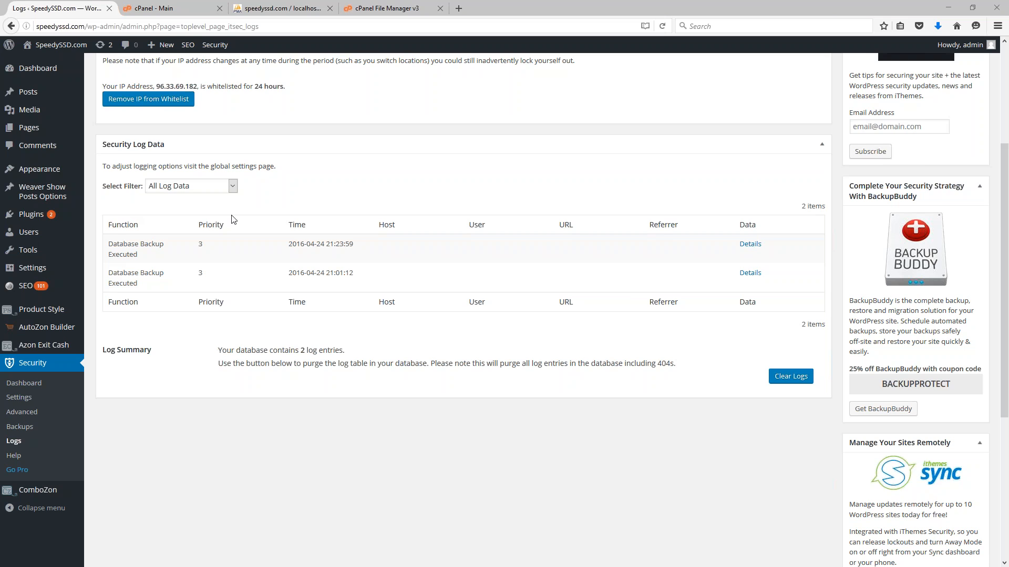
scroll(306, 227, up, 5)
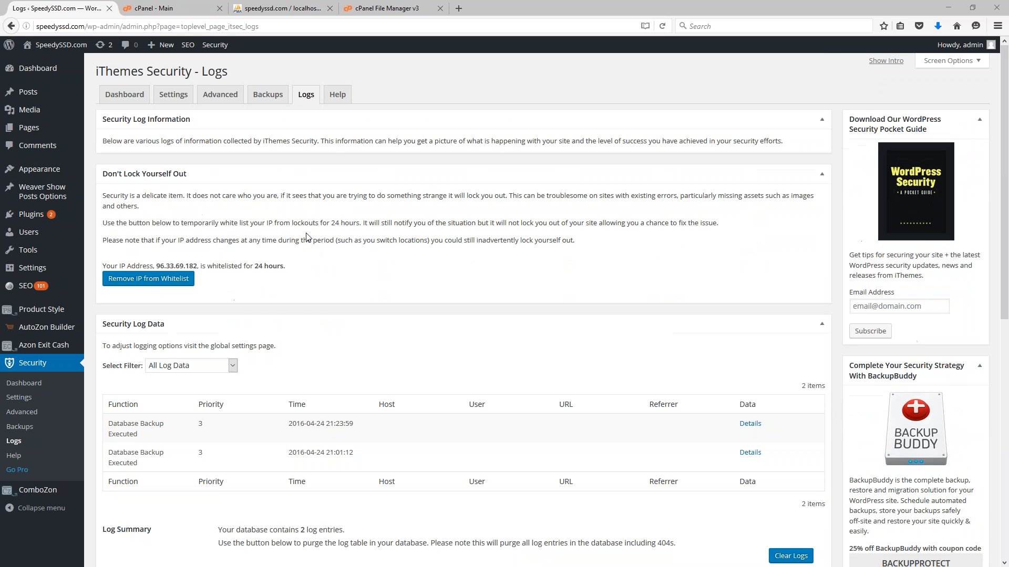
click(217, 96)
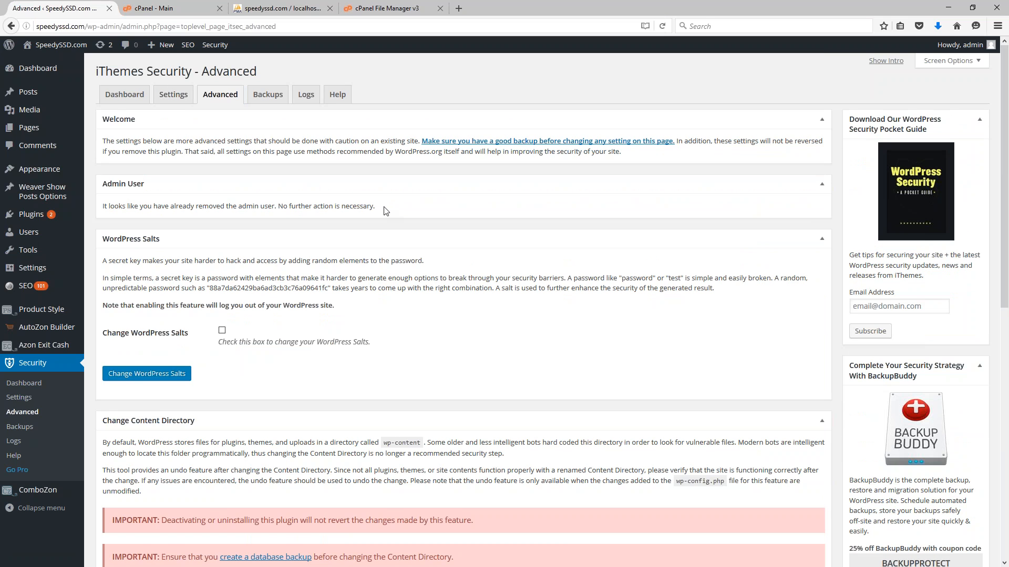
drag(380, 209, 99, 210)
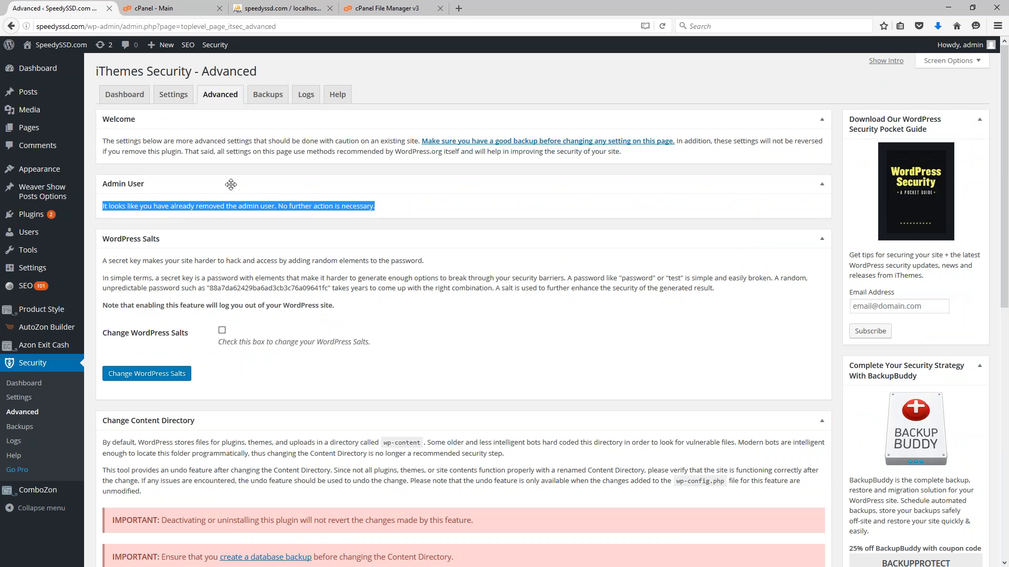
Step: In the plugin's Brute Force Protection settings, enable immediately banning hosts that attempt to log in with the "admin" username
click(176, 98)
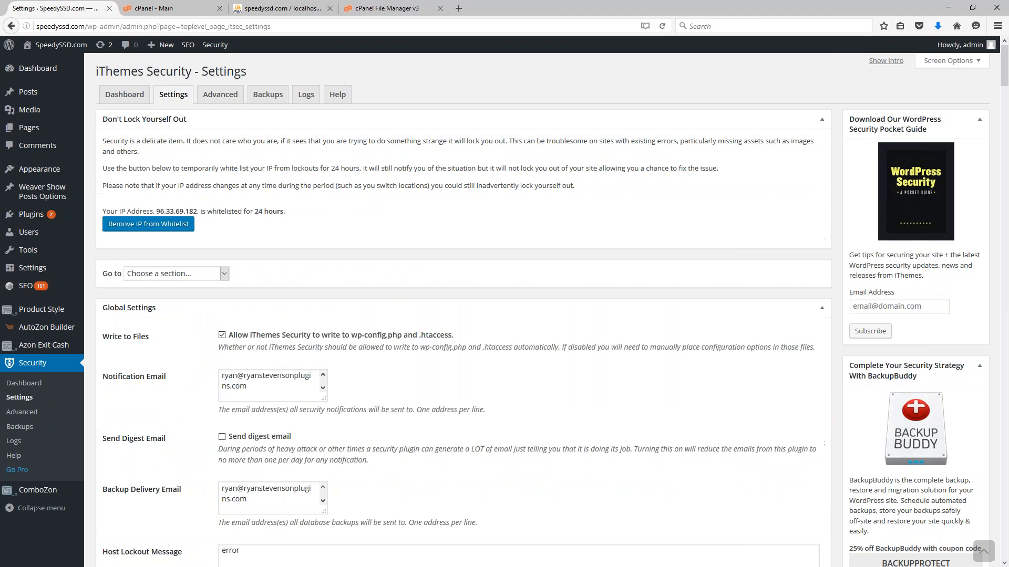
scroll(247, 236, down, 20)
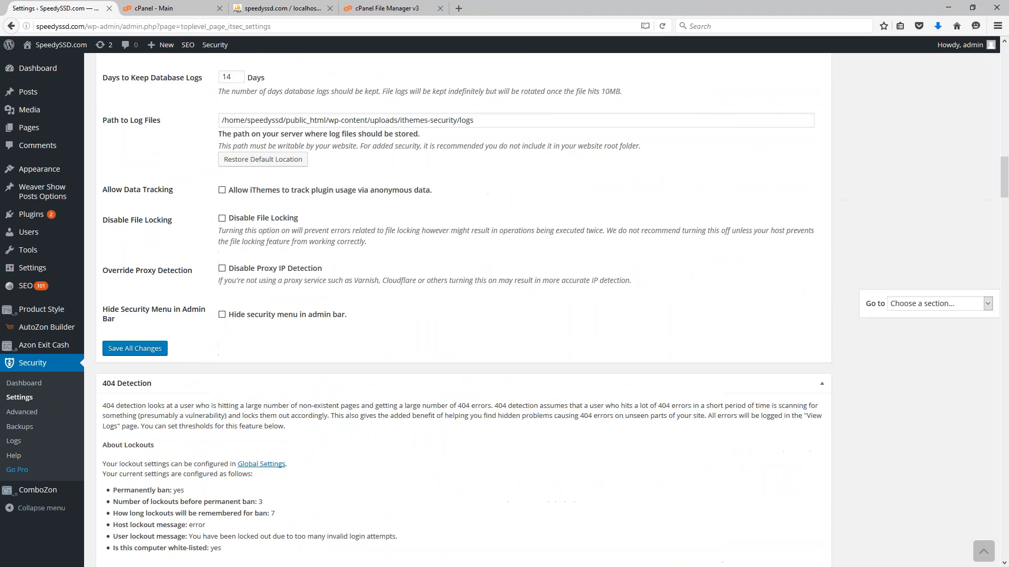
scroll(457, 310, down, 20)
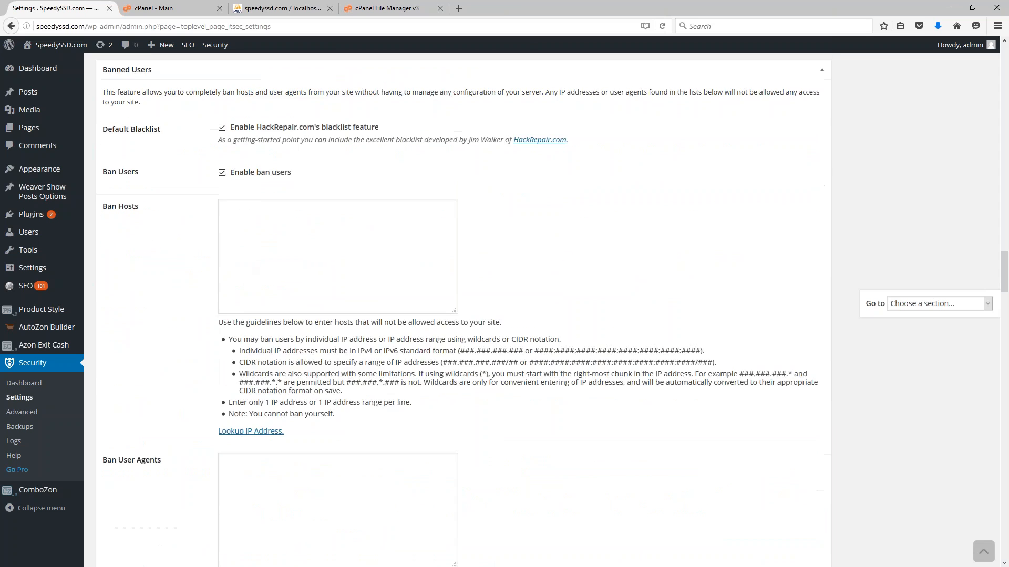
scroll(463, 310, down, 20)
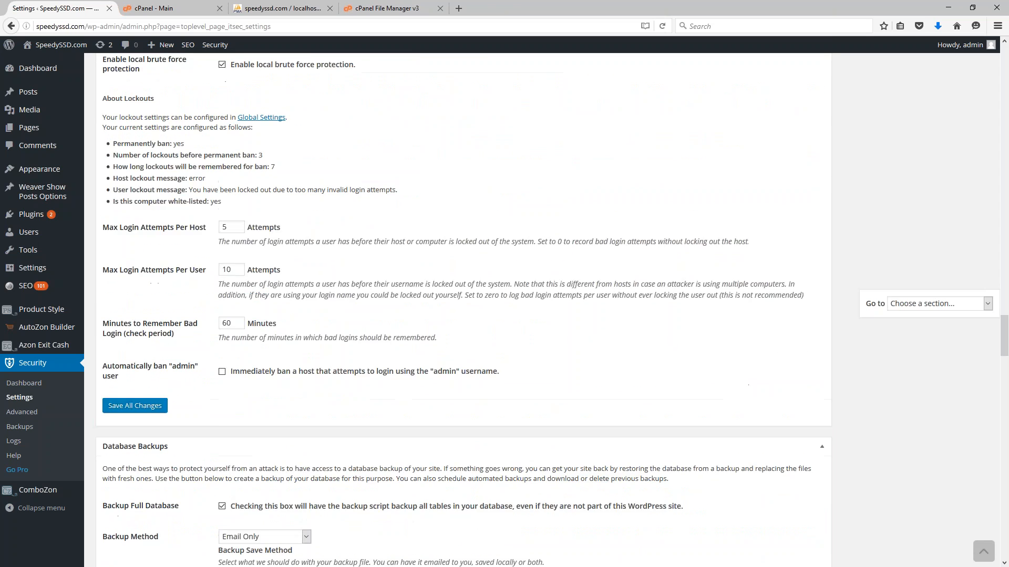
scroll(239, 273, down, 15)
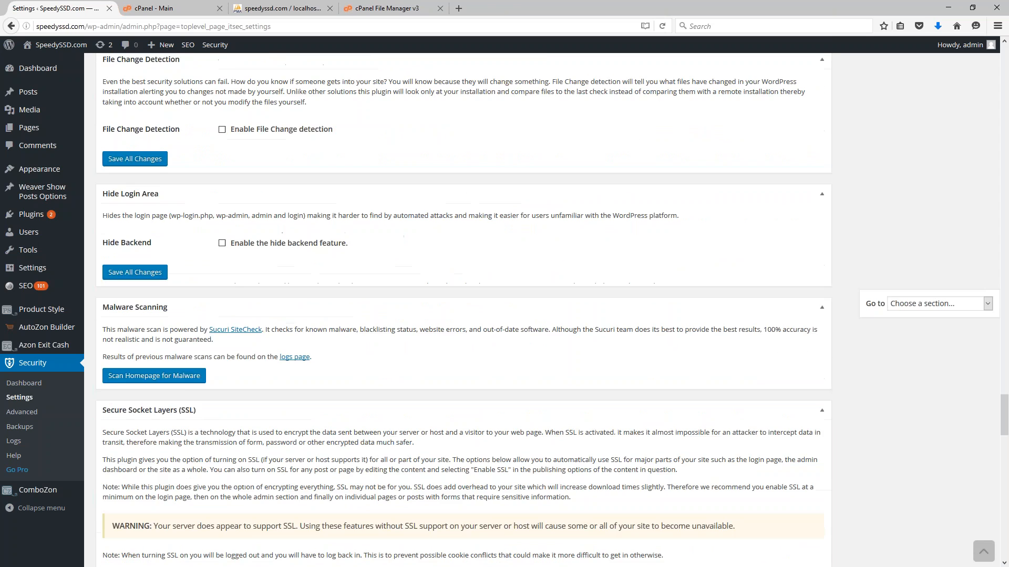
scroll(240, 273, down, 8)
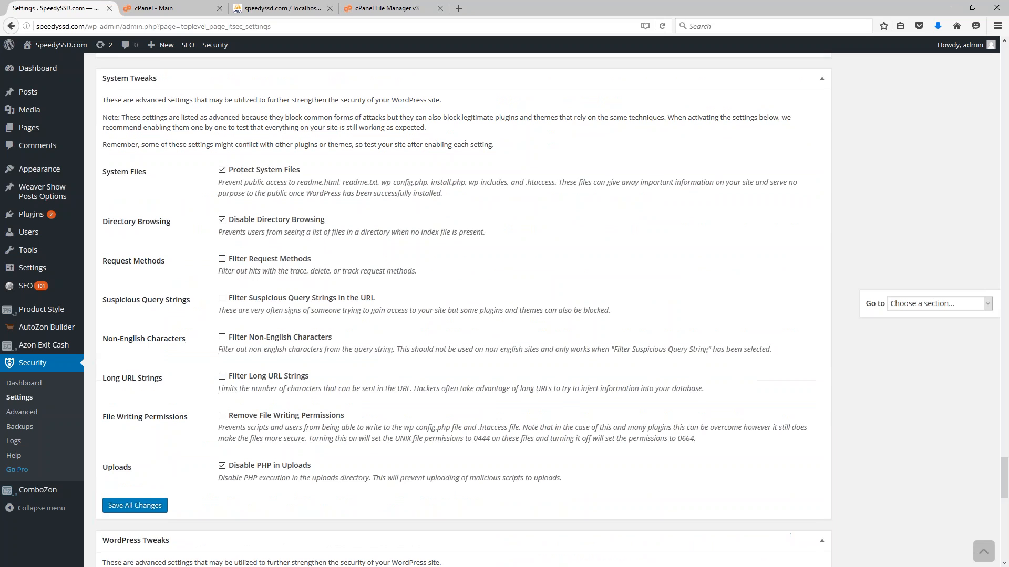
scroll(267, 318, up, 2)
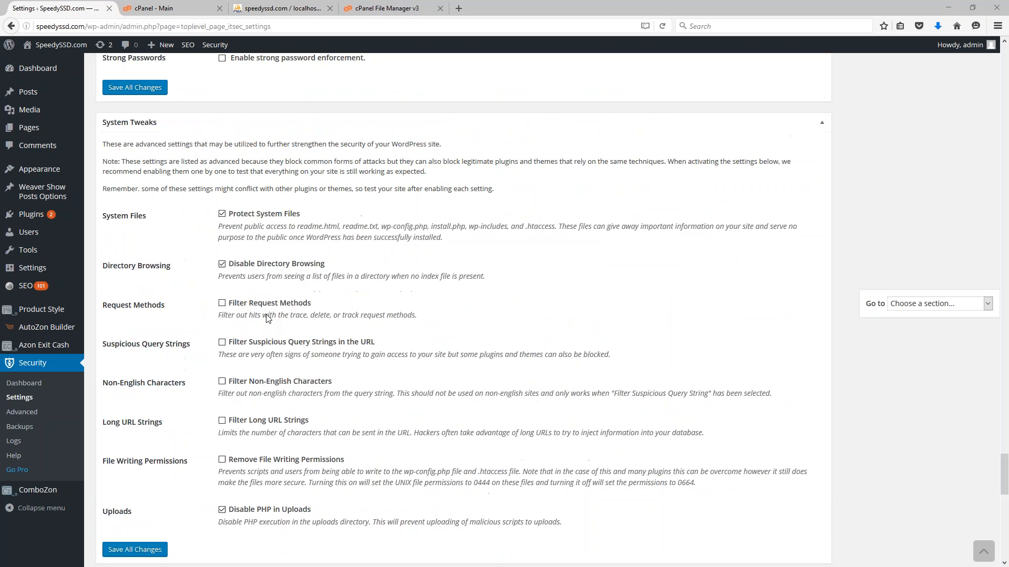
scroll(267, 318, up, 20)
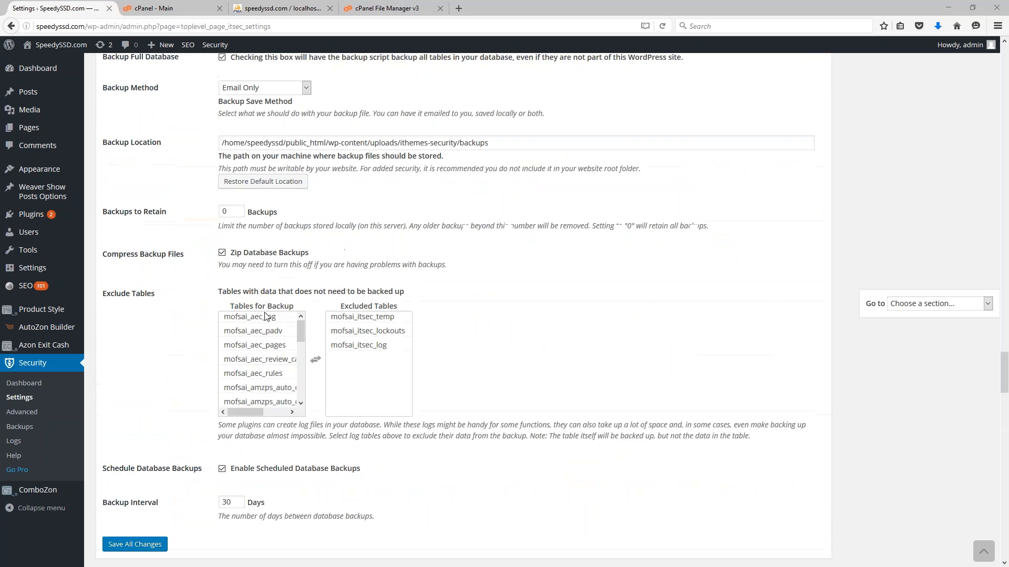
scroll(266, 316, up, 6)
scroll(280, 321, up, 6)
scroll(280, 320, down, 5)
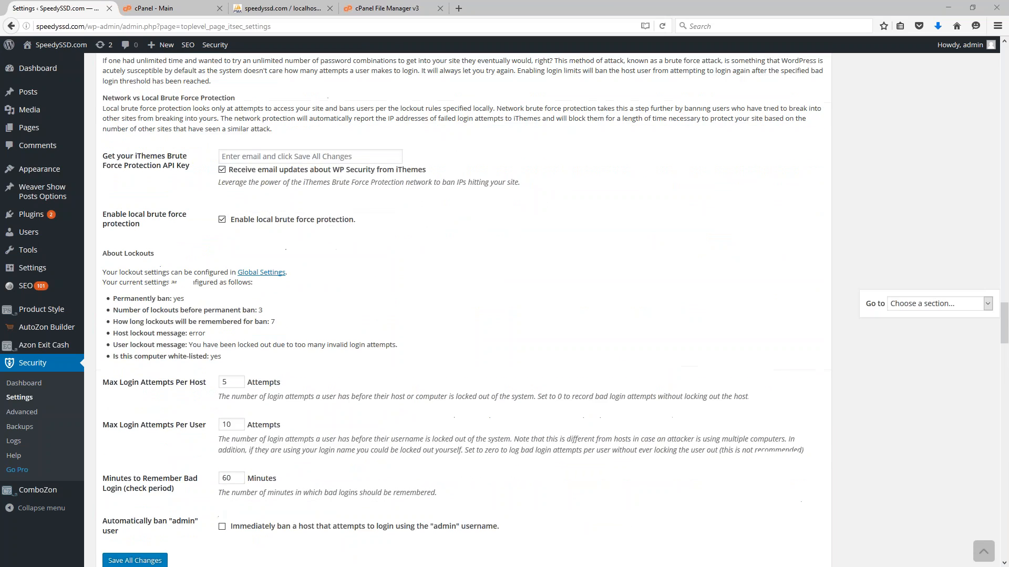
scroll(280, 320, up, 3)
scroll(280, 320, up, 3)
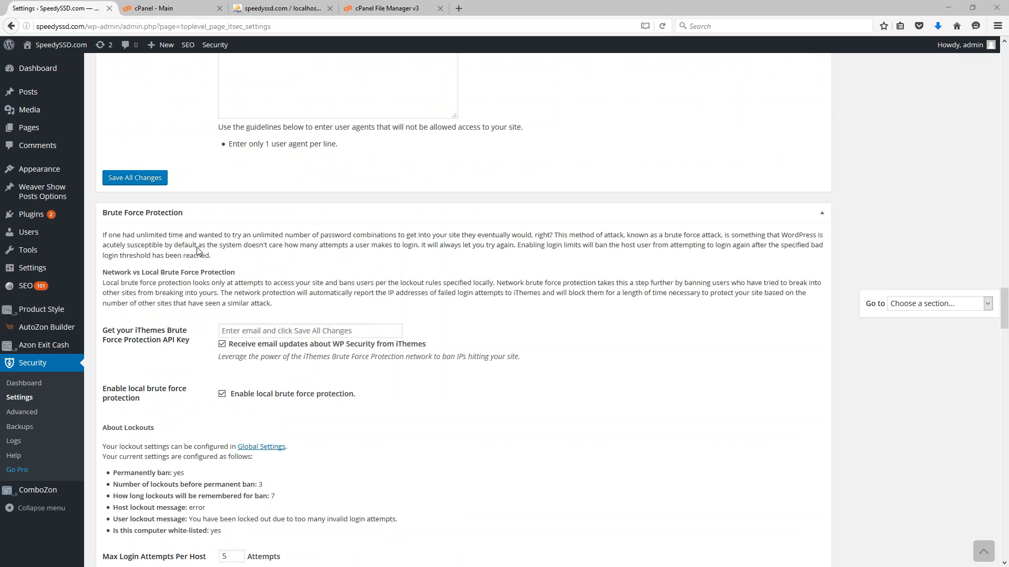
scroll(199, 254, down, 6)
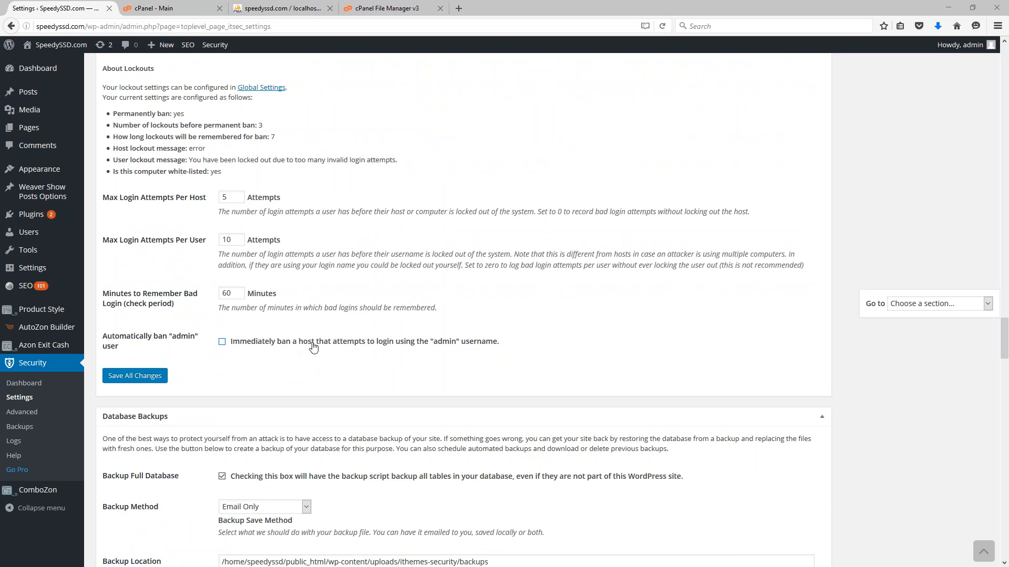
click(221, 342)
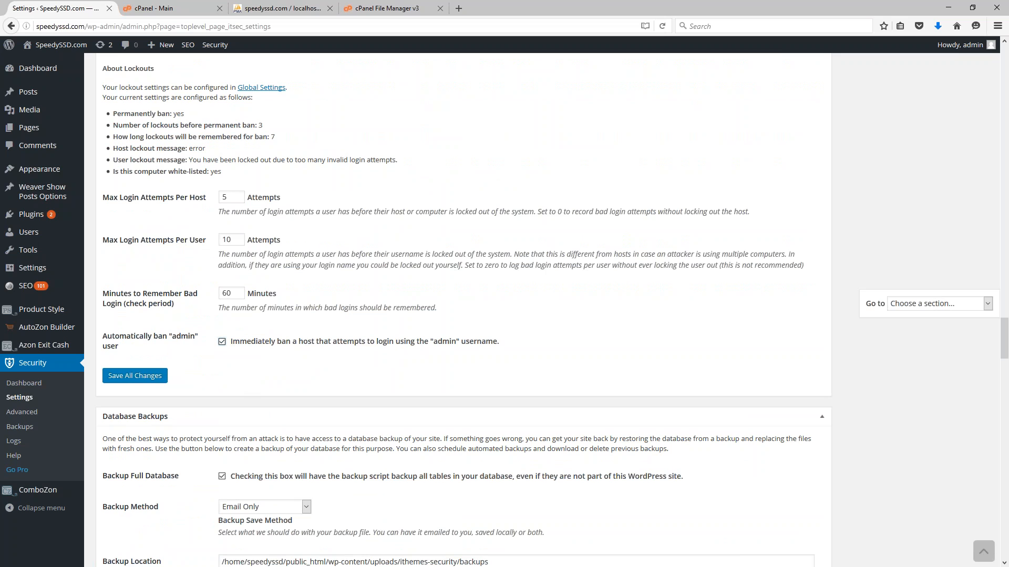